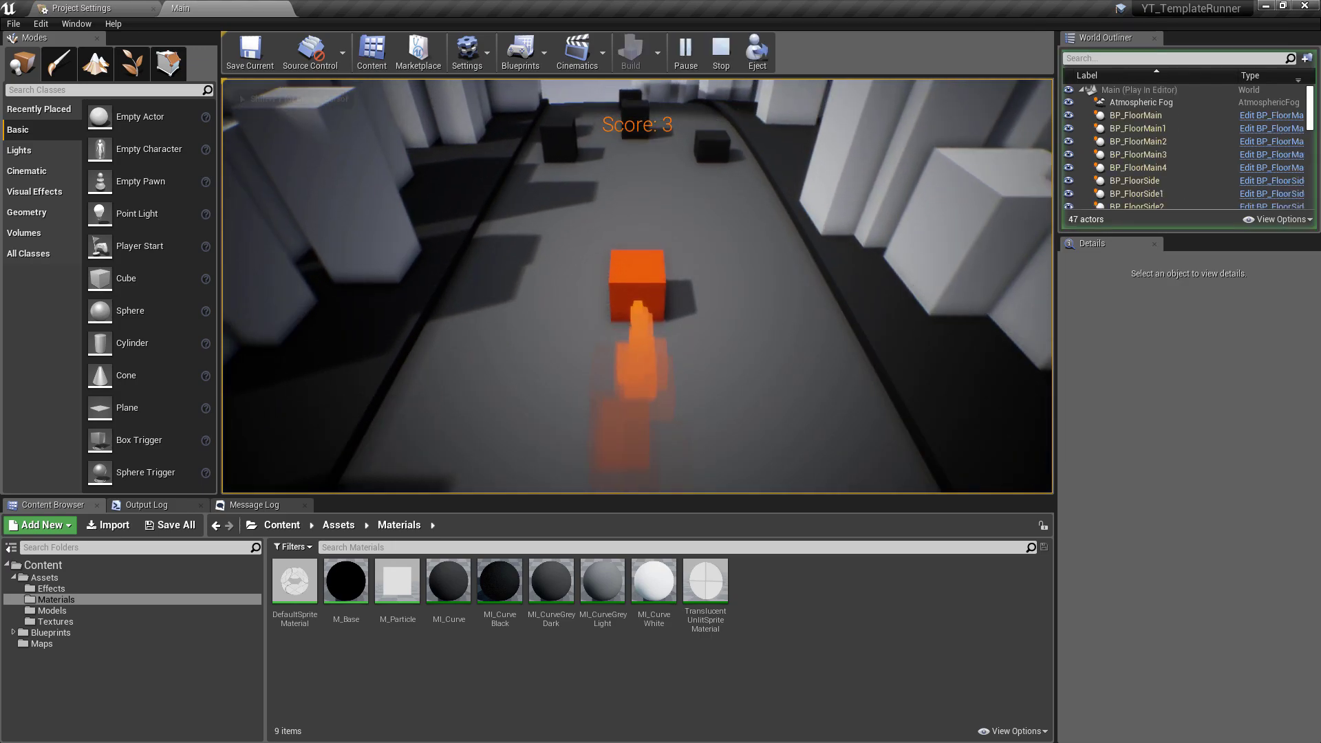
# Stop the running game preview and open the SM_Cube mesh from the Assets/Models folder
pyautogui.press('Escape')
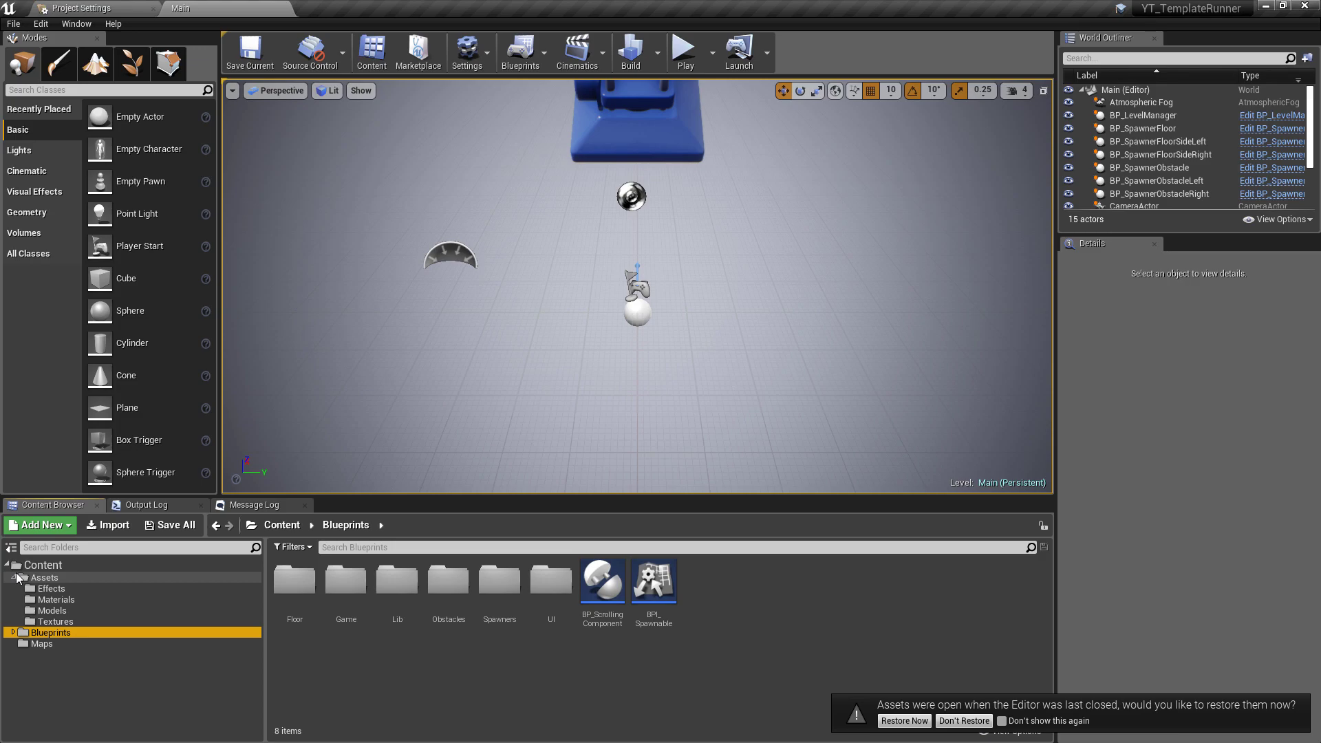
pyautogui.click(60, 613)
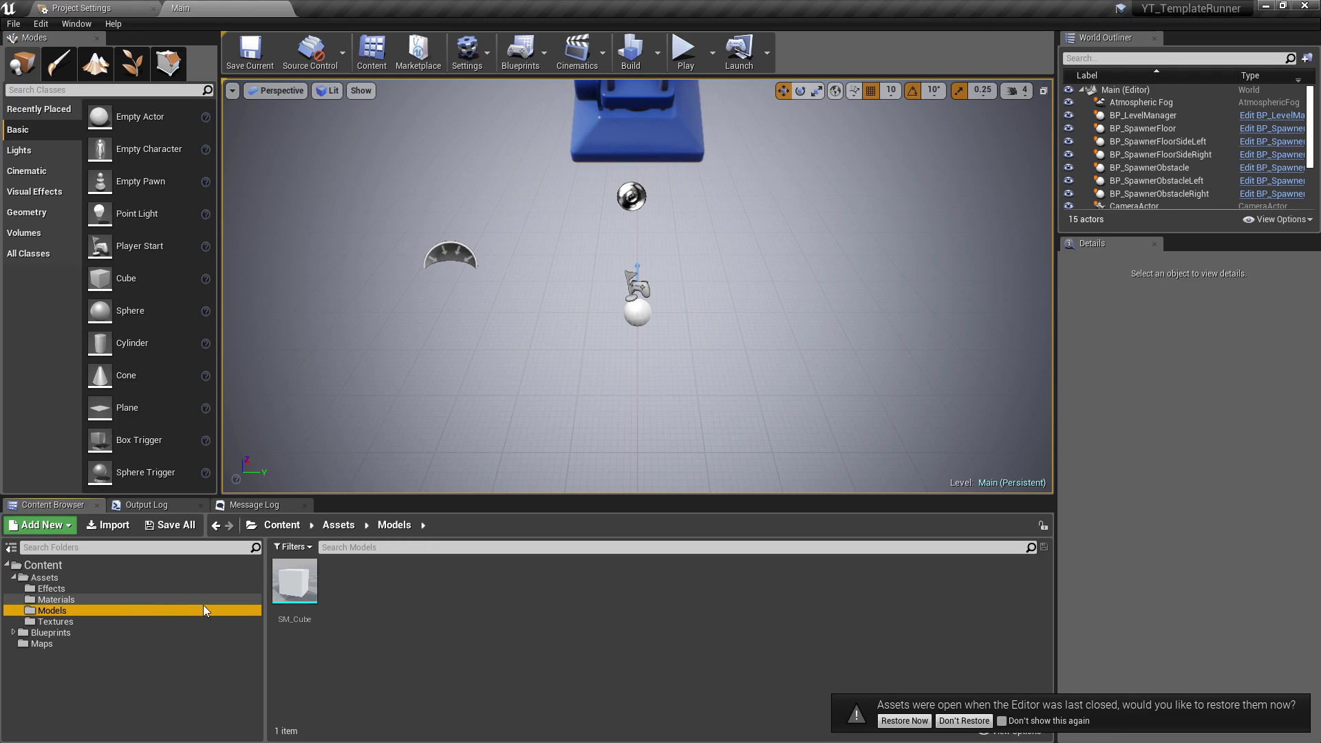
pyautogui.doubleClick(297, 585)
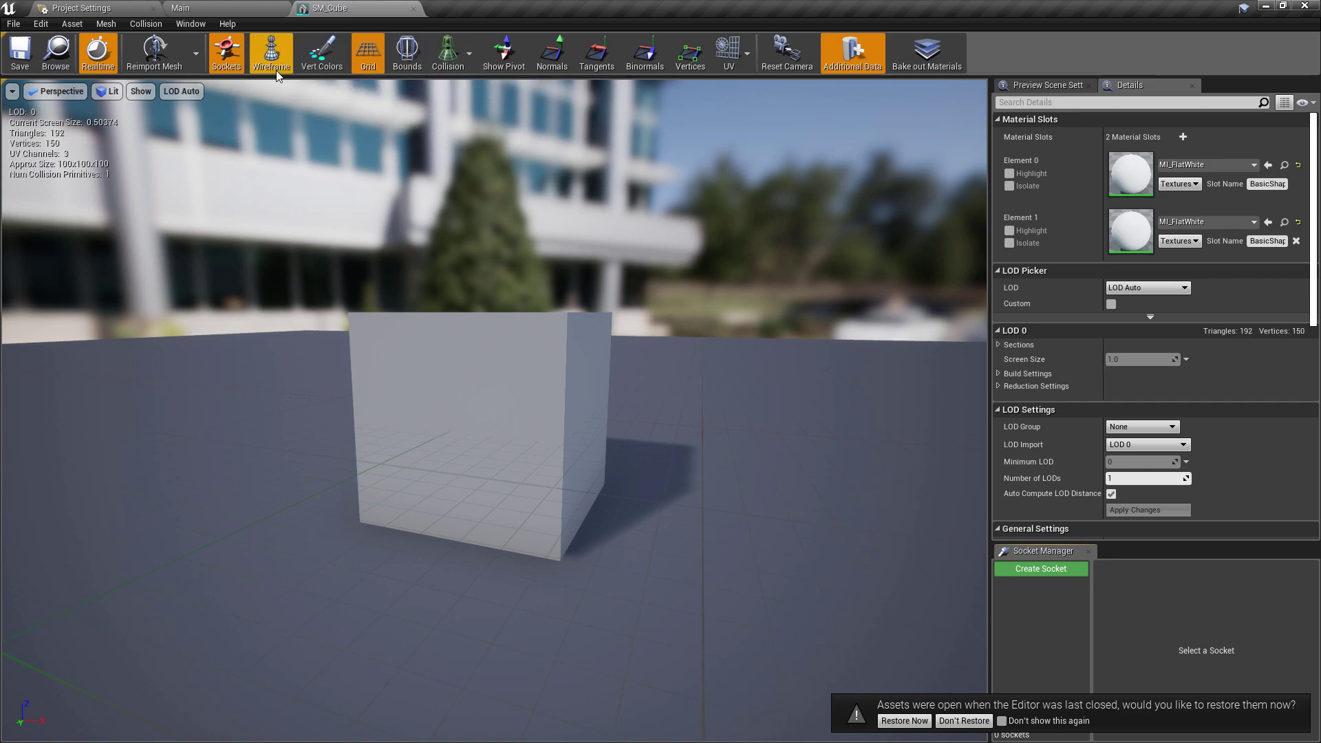
# Examine the subdivisions of SM_Cube in wireframe display from several angles, and close the mesh
pyautogui.click(270, 52)
pyautogui.moveTo(553, 173); pyautogui.dragTo(561, 239)
pyautogui.moveTo(735, 313); pyautogui.dragTo(538, 340)
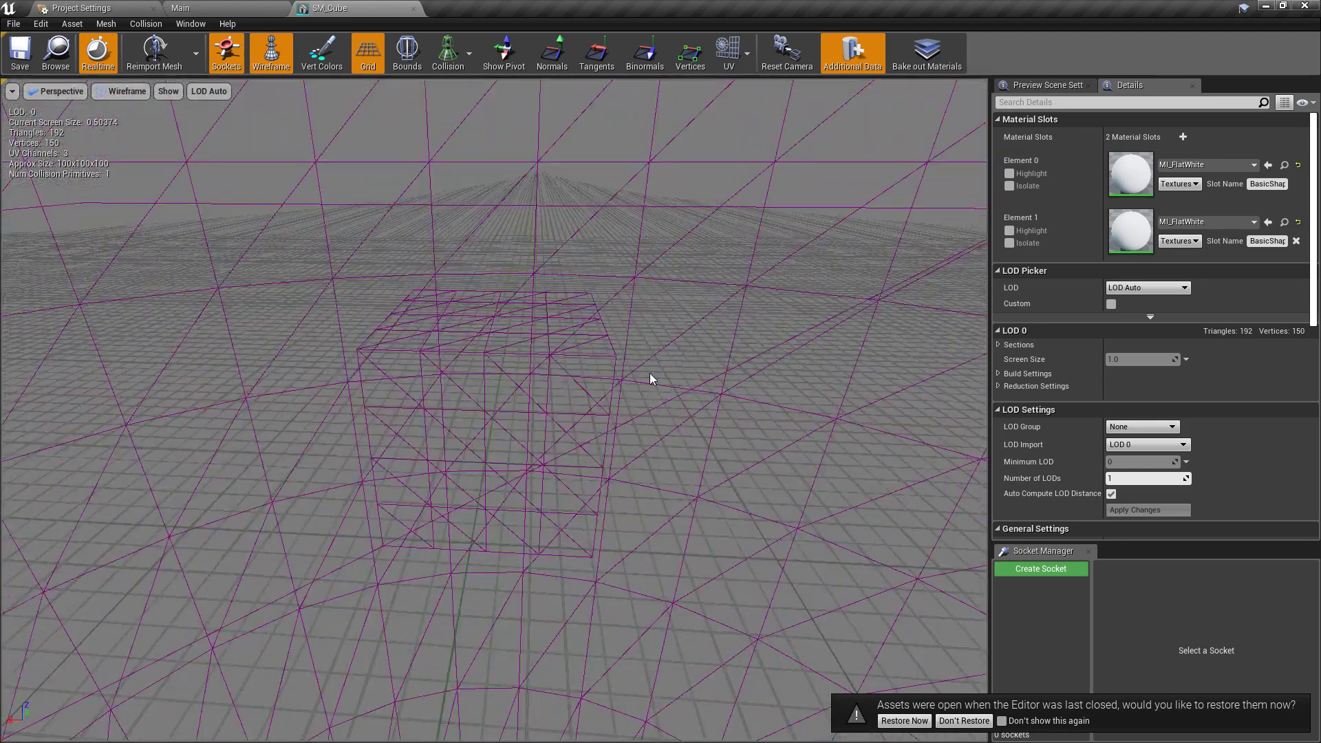
pyautogui.moveTo(650, 374); pyautogui.dragTo(787, 416)
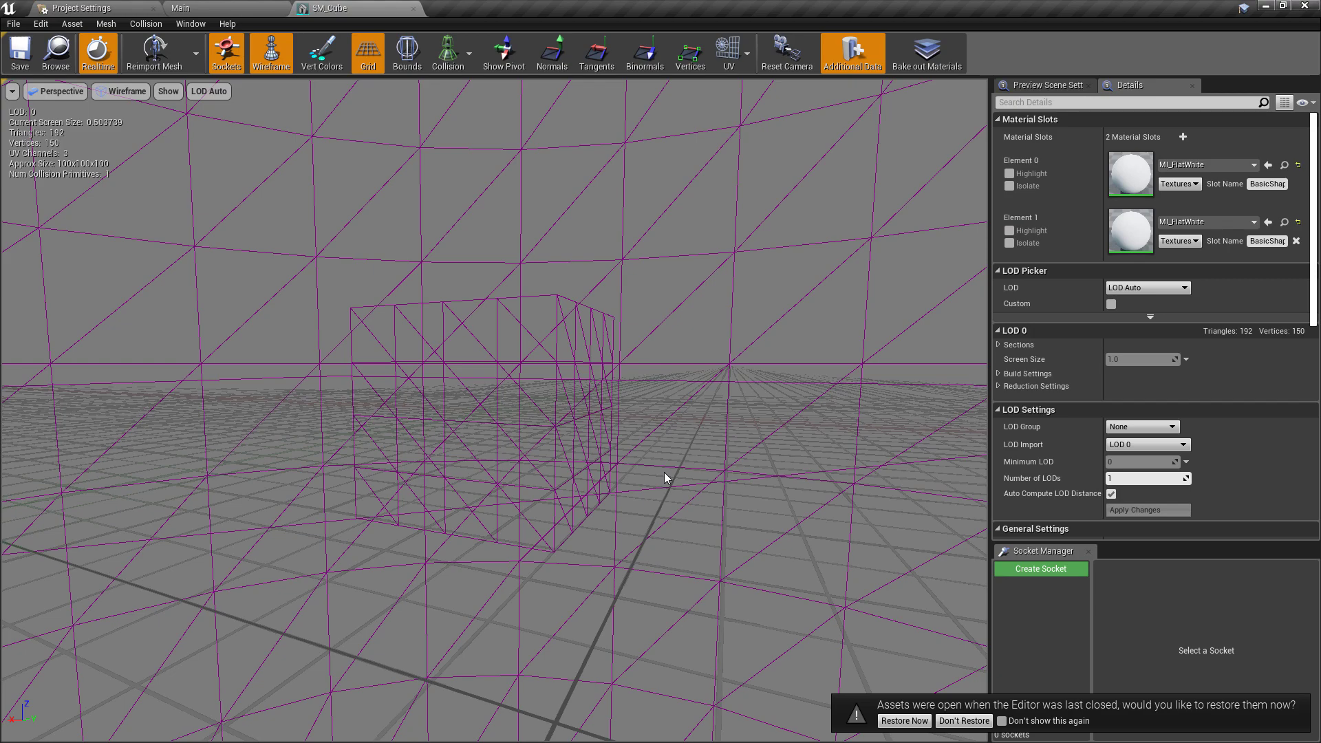
pyautogui.click(413, 9)
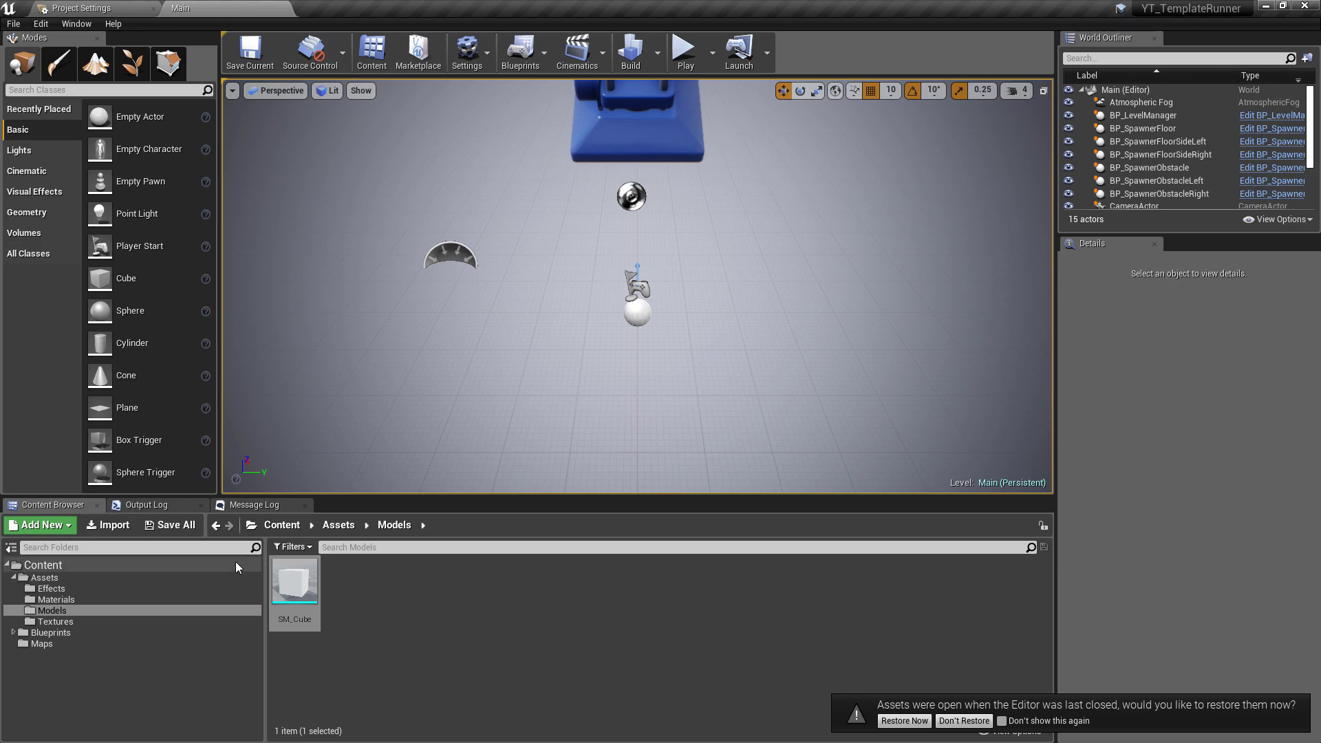
# Decline restoring the previously open assets and open the M_Flat material from the Assets/Materials folder
pyautogui.click(983, 719)
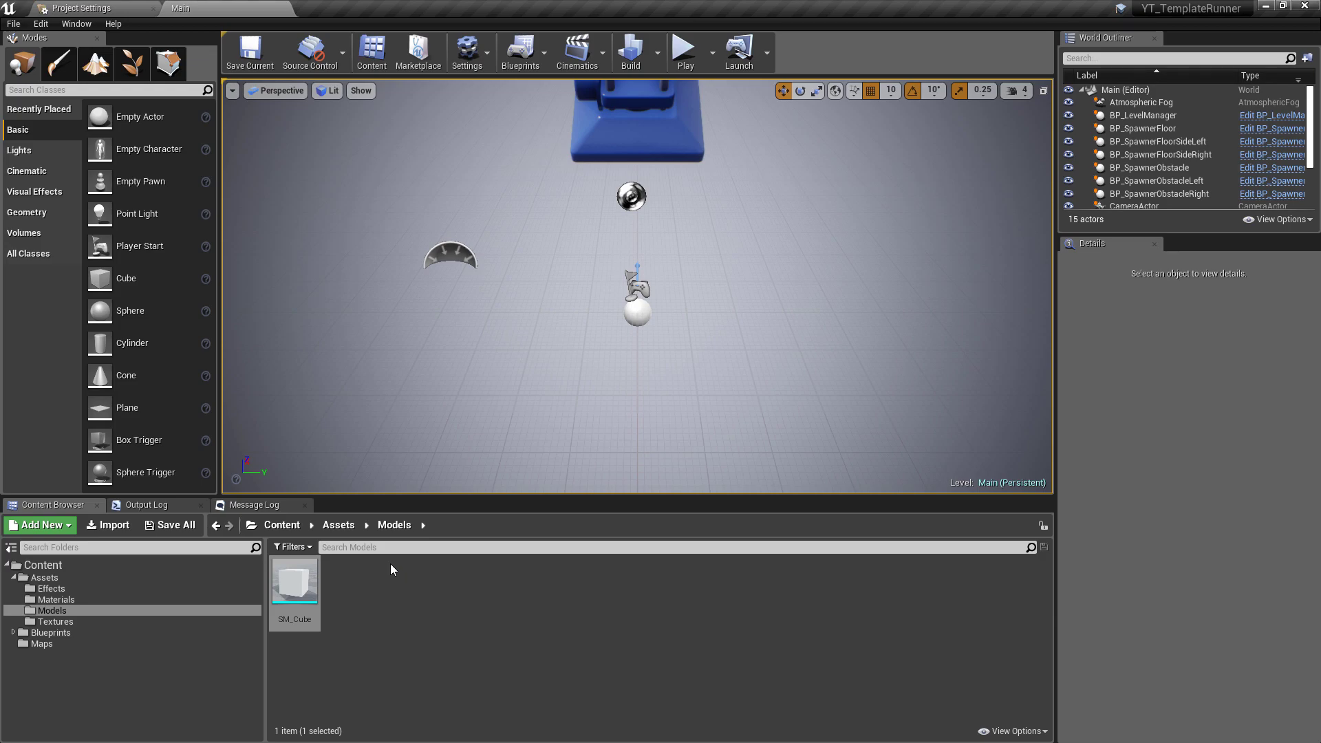
pyautogui.press('Up')
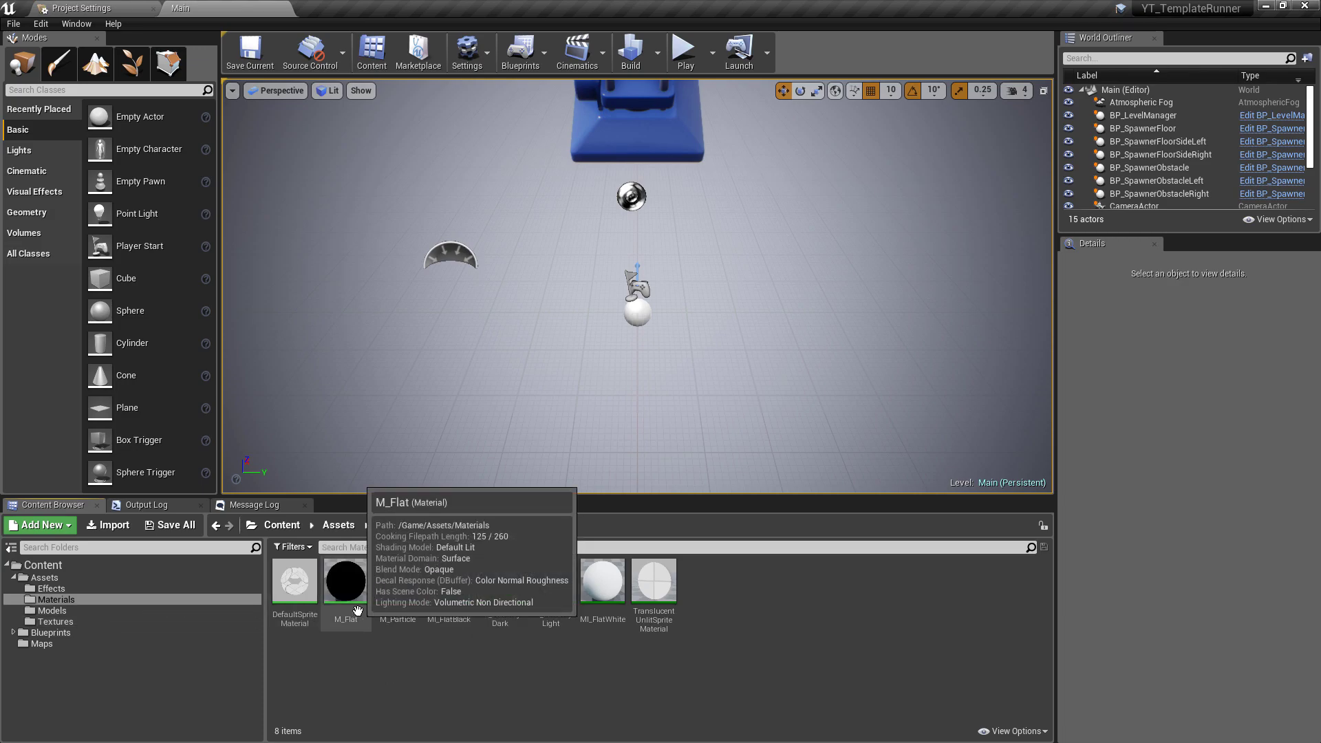
pyautogui.doubleClick(346, 585)
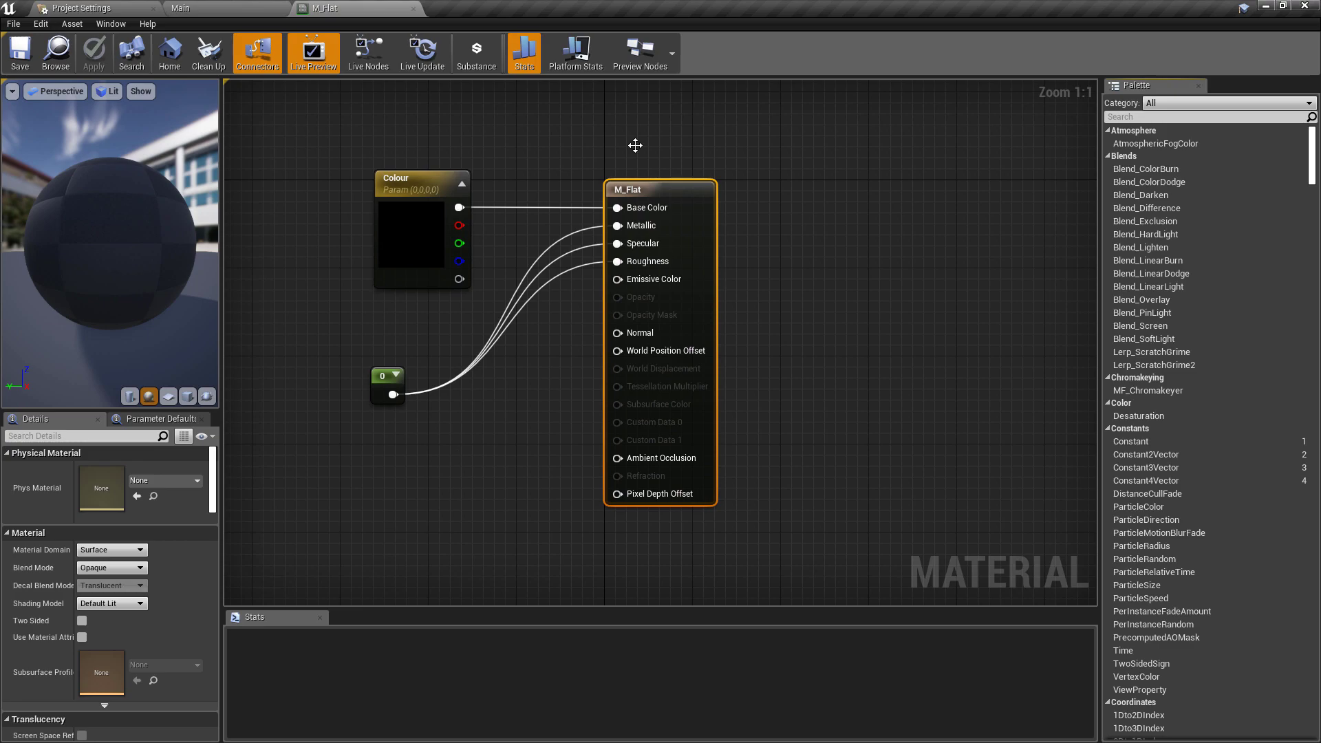
# Run the Main level briefly to check the look of the floor and blocks, and stop the game
pyautogui.click(234, 8)
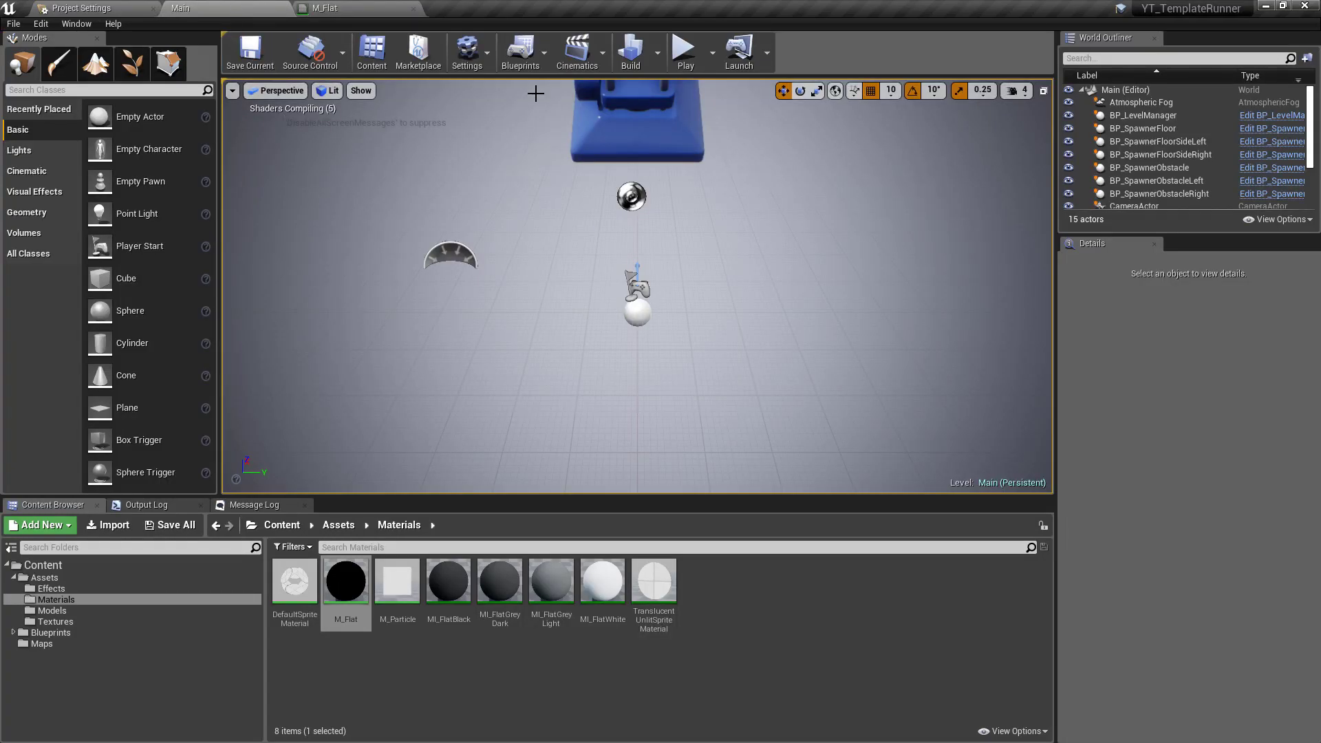
pyautogui.click(684, 52)
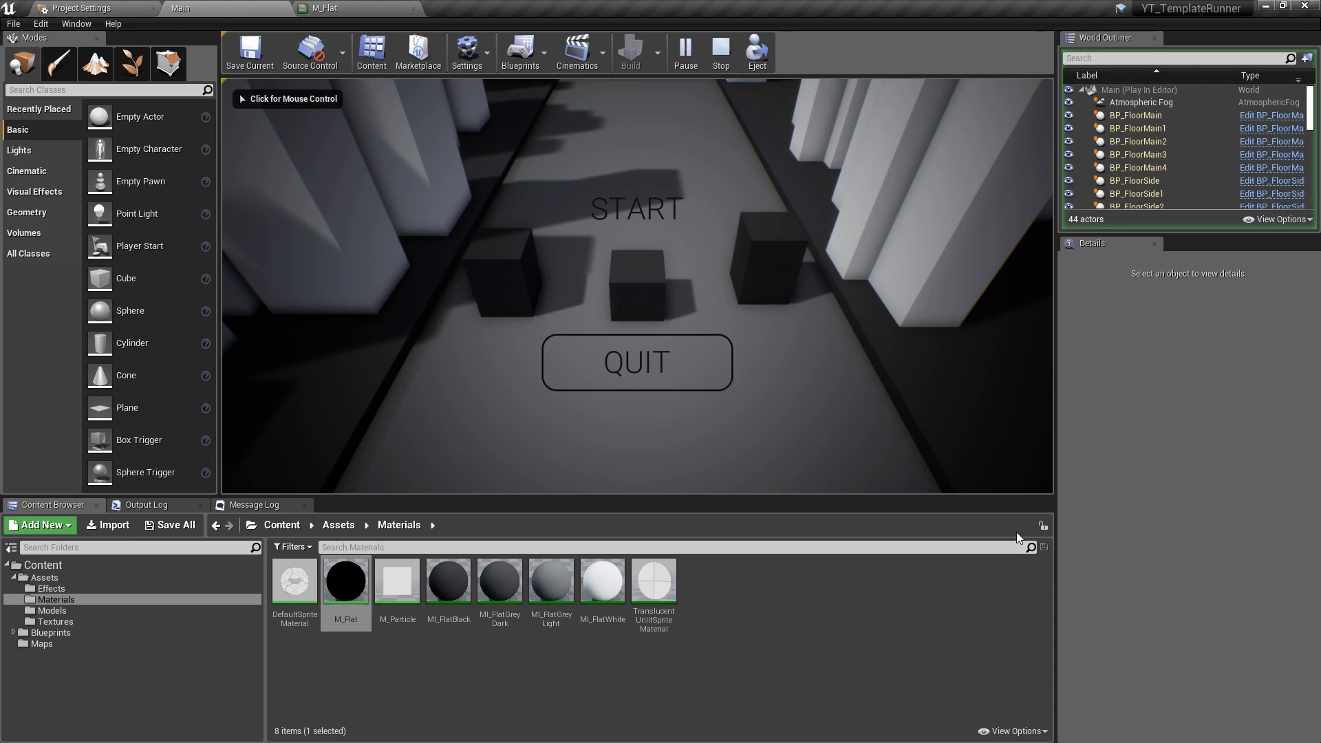
pyautogui.press('Escape')
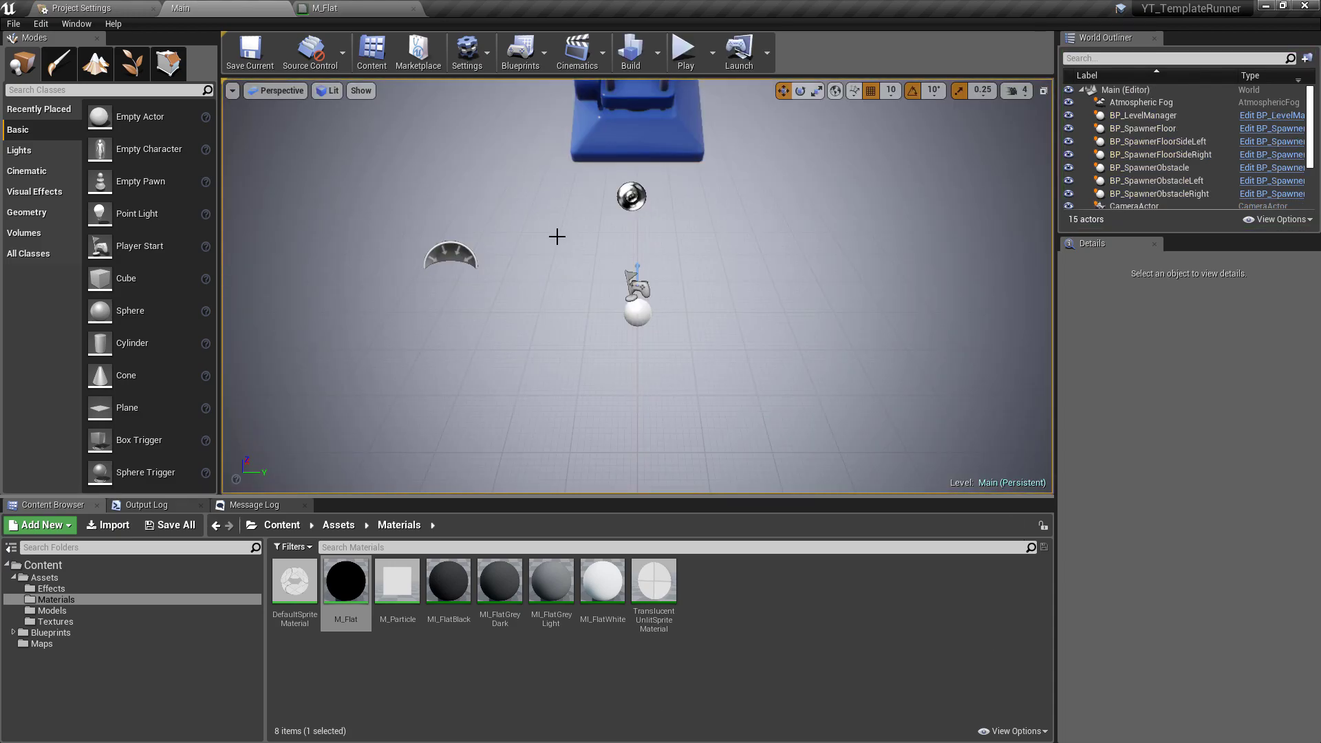
# Add an Absolute World Position node in the M_Flat graph, in empty space well left of the constant 0 node
pyautogui.hotkey('ctrl', 'Tab')
pyautogui.moveTo(556, 327); pyautogui.dragTo(622, 211, button='right')
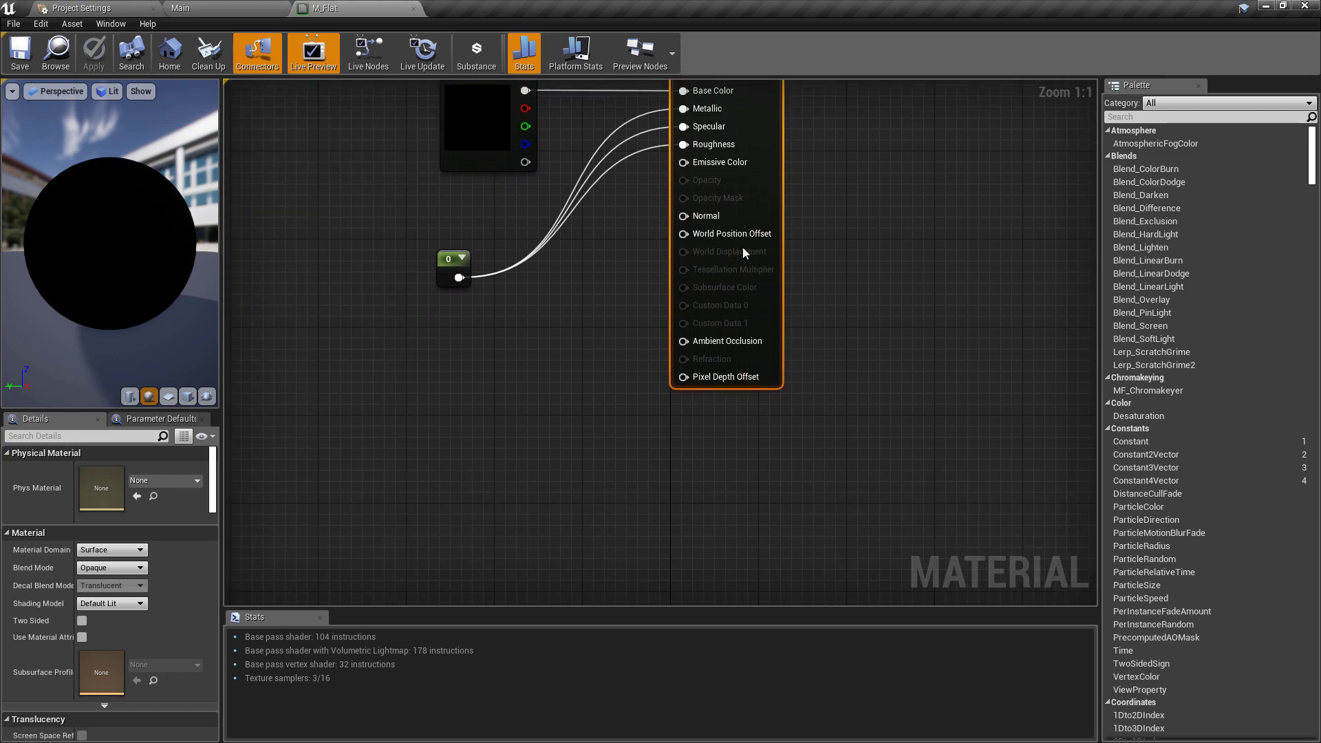
pyautogui.moveTo(626, 234); pyautogui.dragTo(786, 229)
pyautogui.moveTo(549, 271); pyautogui.dragTo(626, 241, button='right')
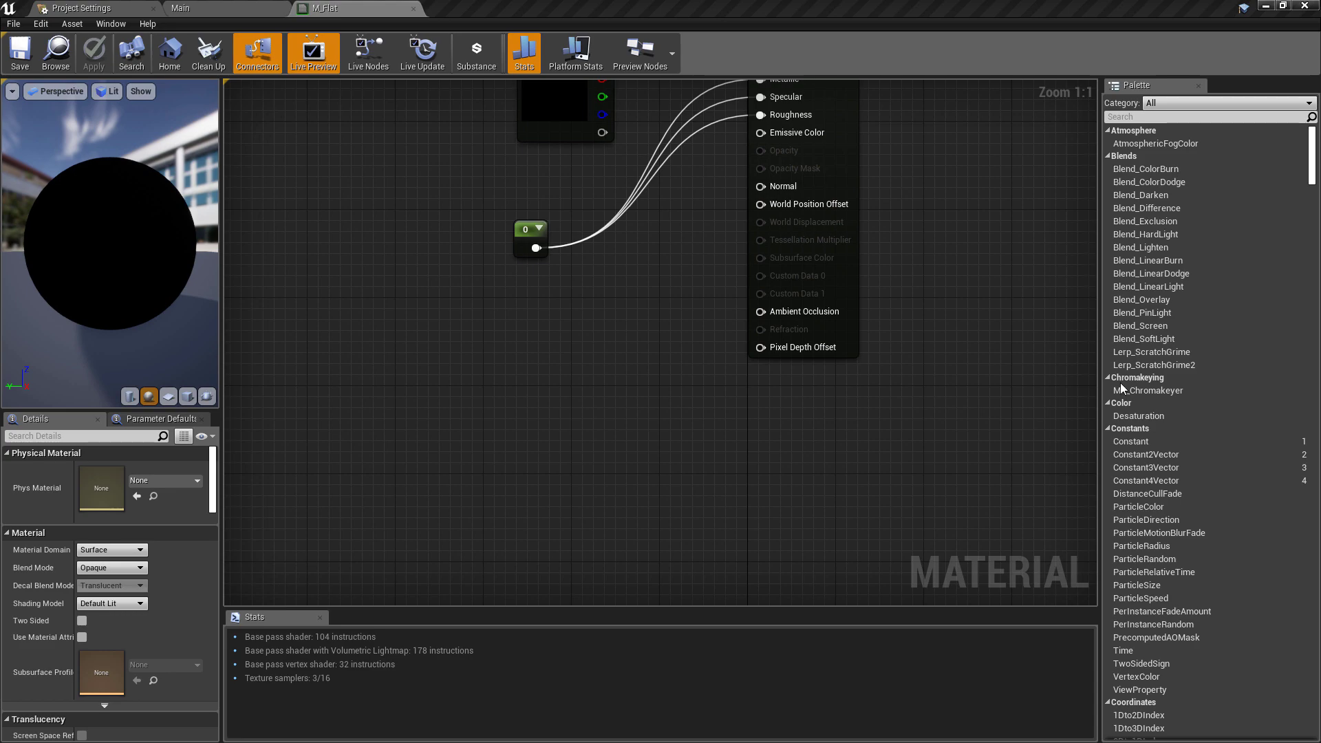
pyautogui.moveTo(498, 356); pyautogui.dragTo(781, 367, button='right')
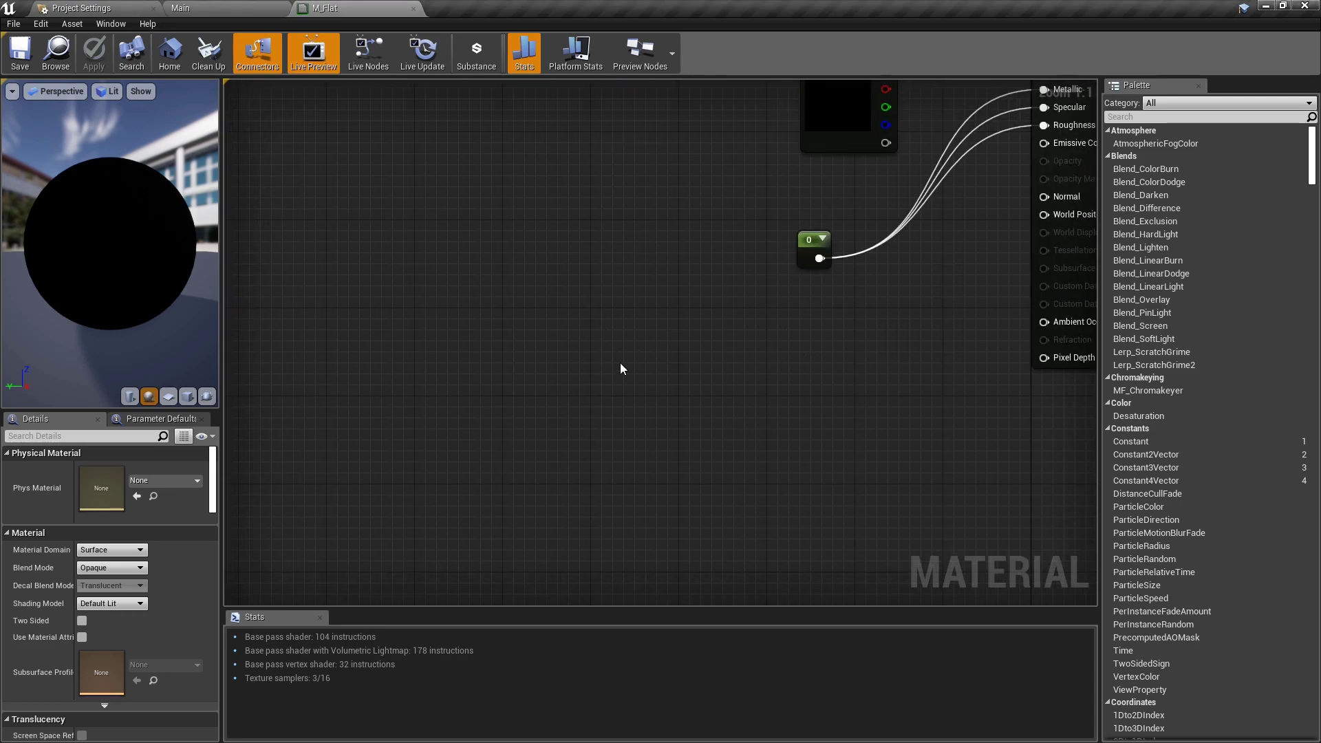
pyautogui.rightClick(399, 356)
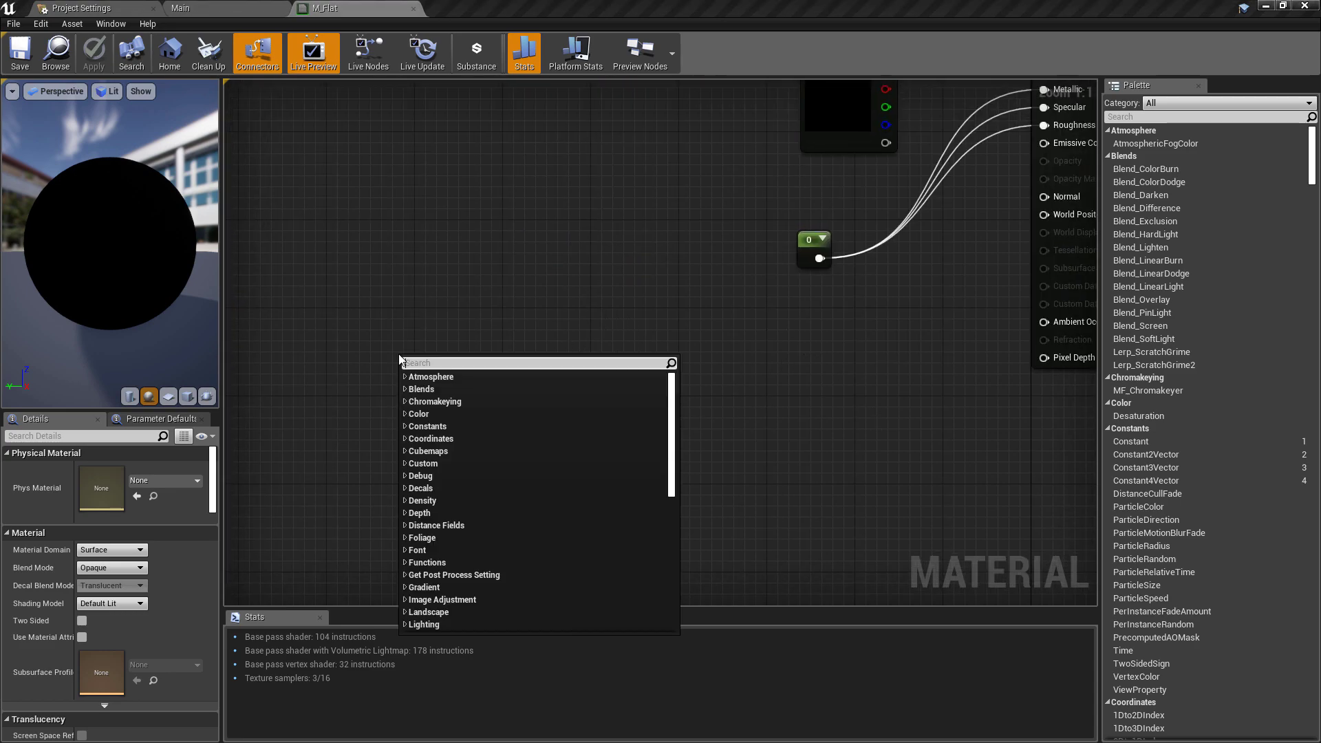
pyautogui.write('worldp')
pyautogui.press('Return')
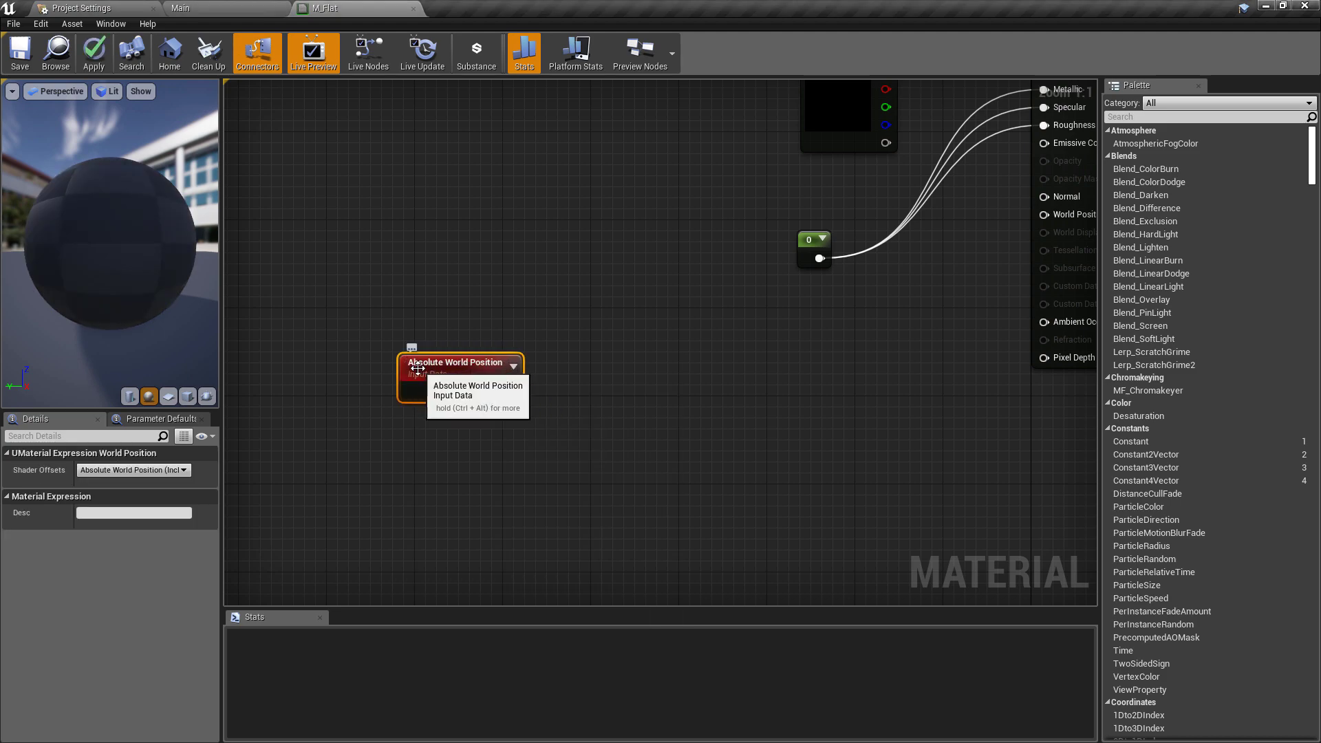
pyautogui.moveTo(422, 368); pyautogui.dragTo(361, 356)
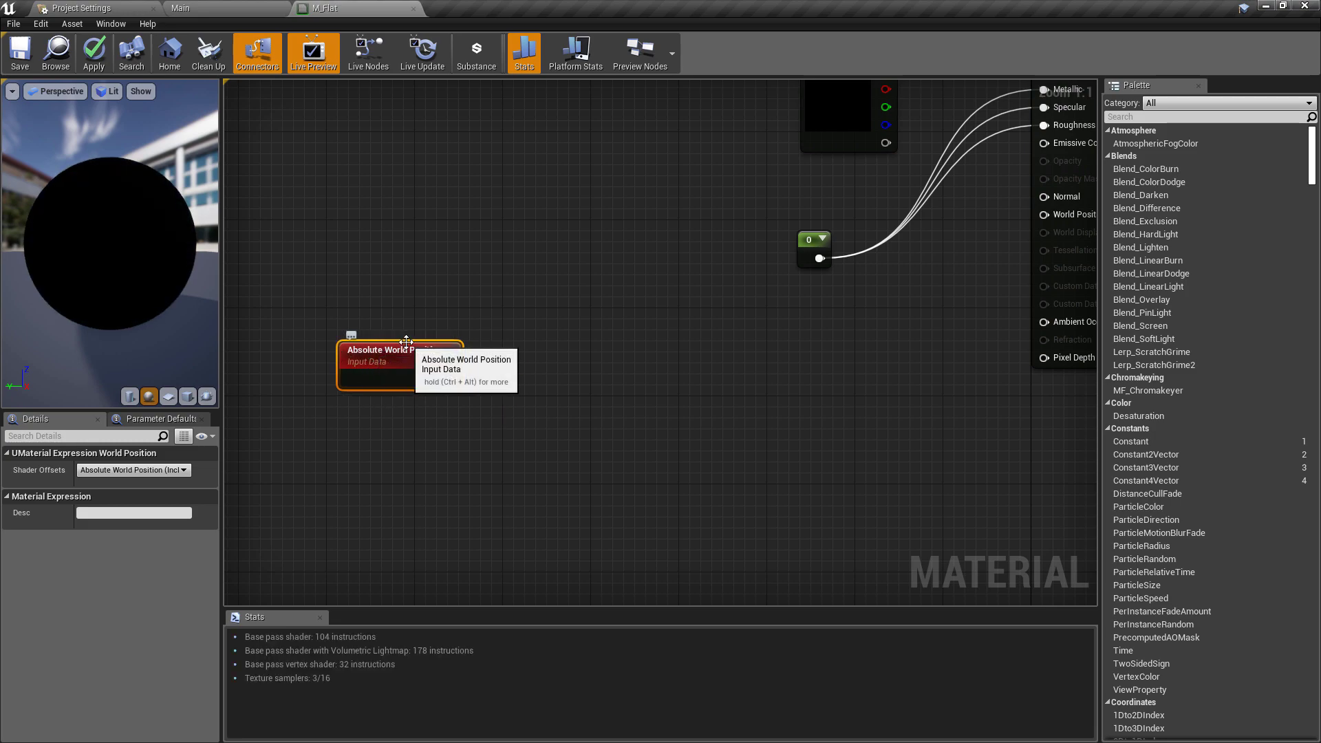
pyautogui.moveTo(406, 342); pyautogui.dragTo(351, 342)
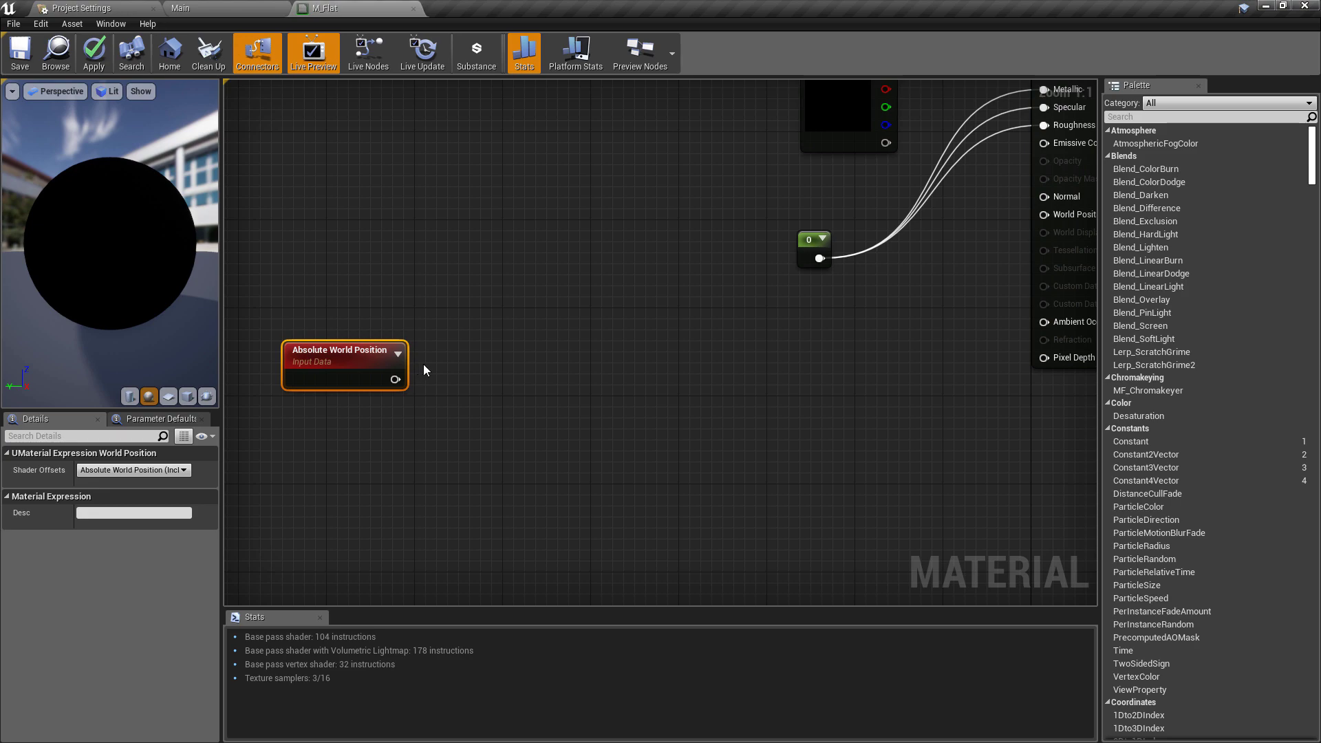
# Add a Distance node with its A input fed by the Absolute World Position output
pyautogui.moveTo(395, 379); pyautogui.dragTo(475, 377)
pyautogui.write('dis')
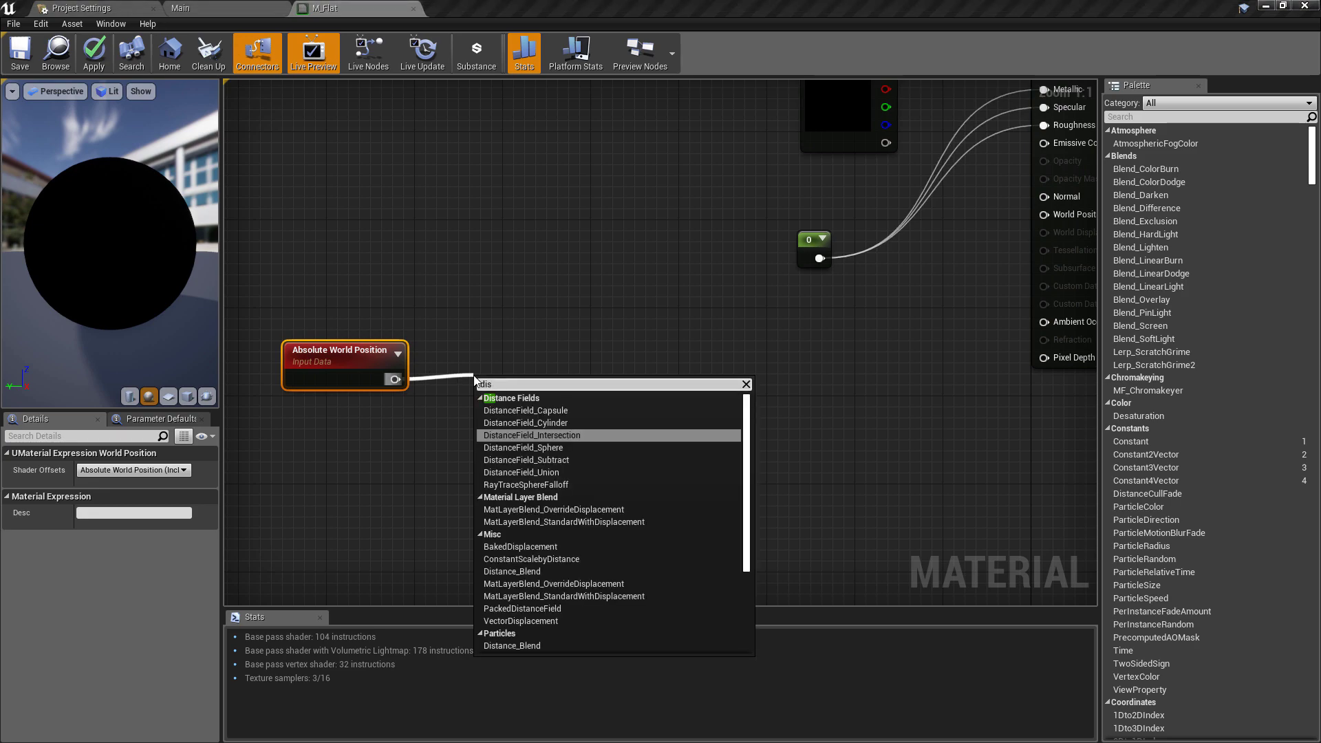
pyautogui.write('tance')
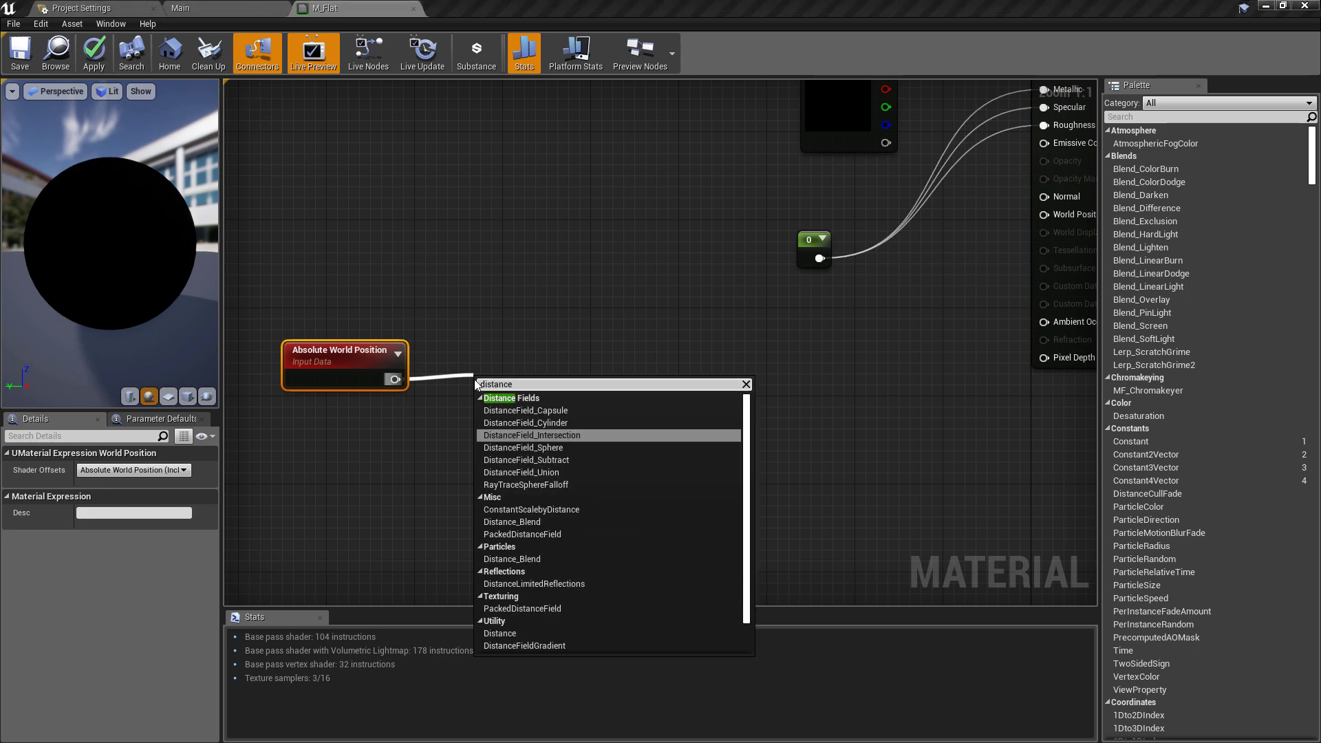
pyautogui.scroll(-1, 529, 540)
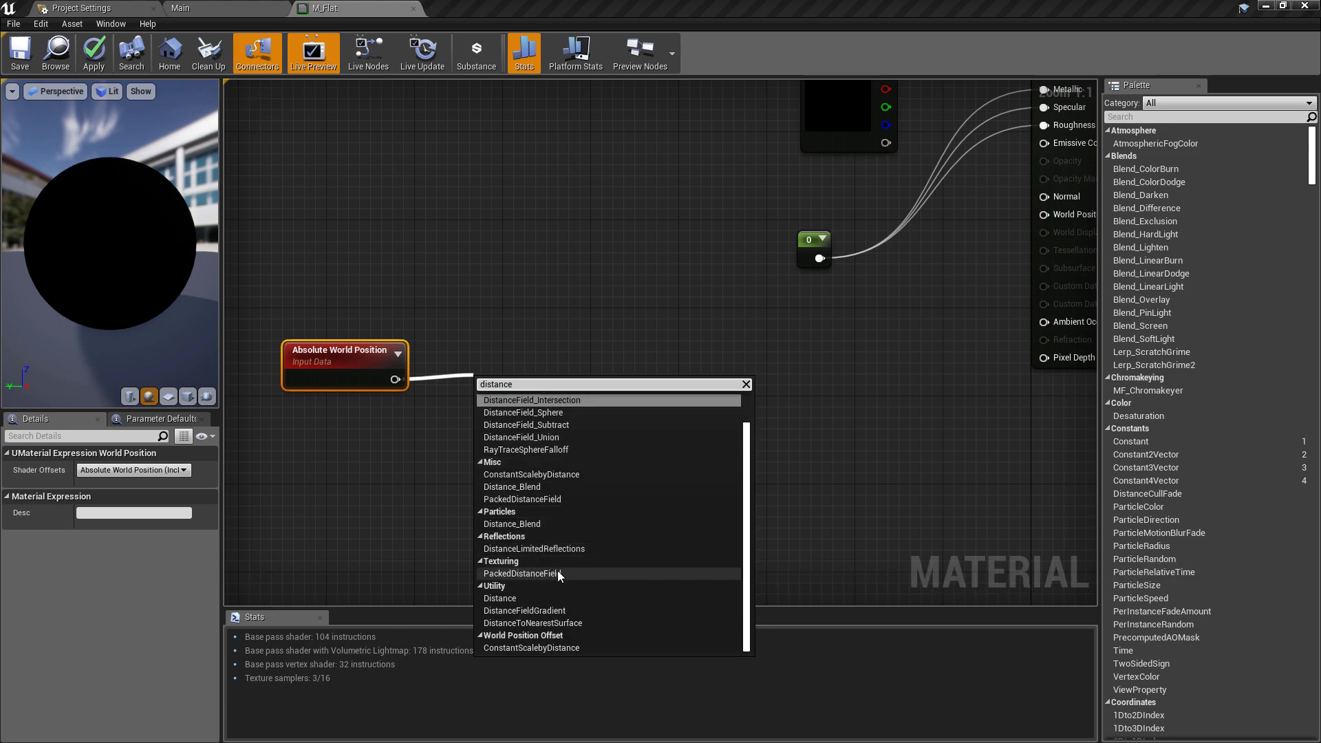
pyautogui.click(504, 598)
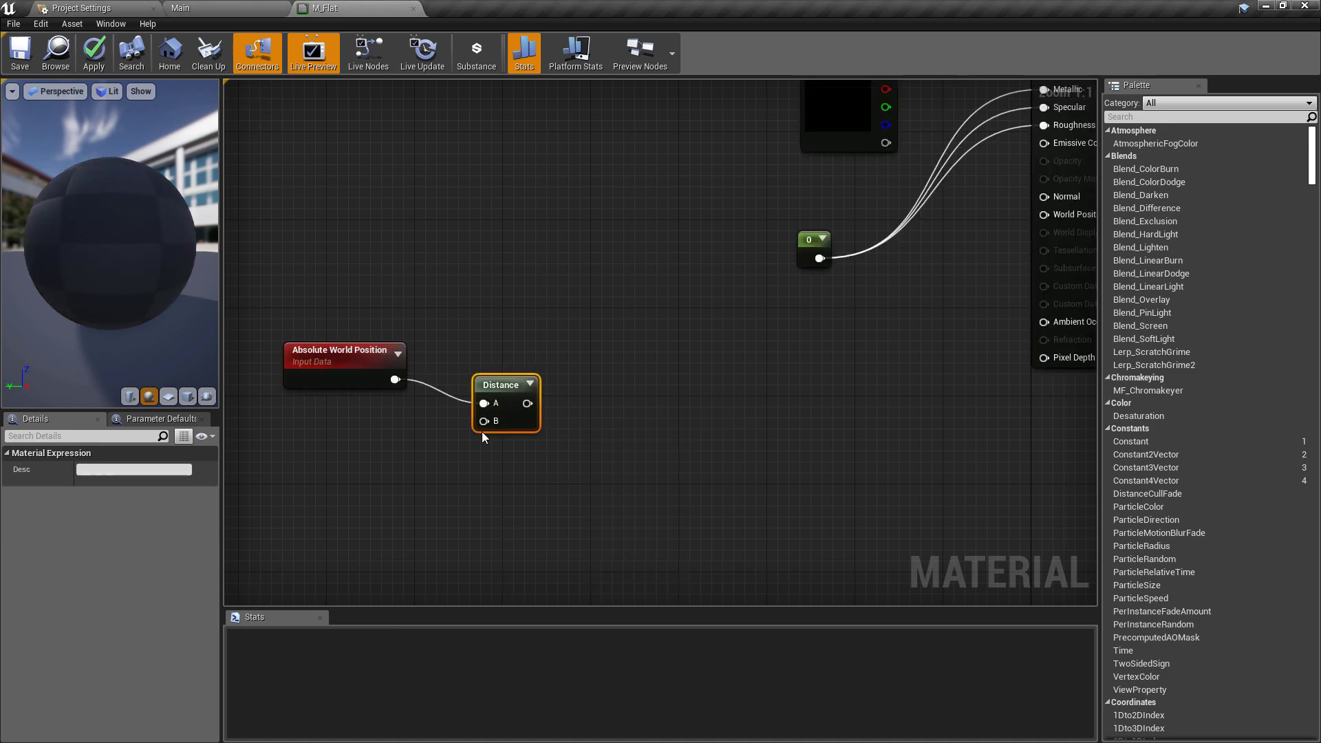
# Add a CameraPositionWS node below Absolute World Position and connect it to the B input of the Distance node
pyautogui.rightClick(314, 460)
pyautogui.write('camerapo')
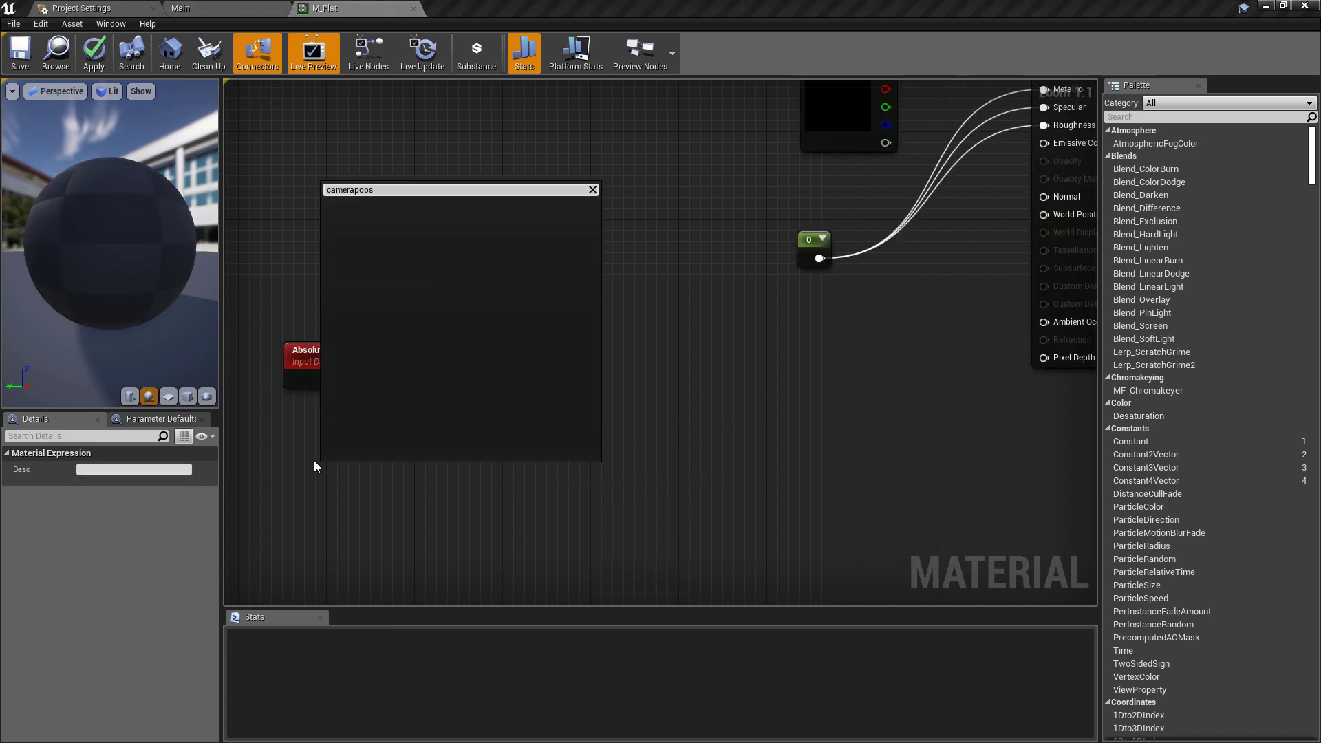
pyautogui.write('s')
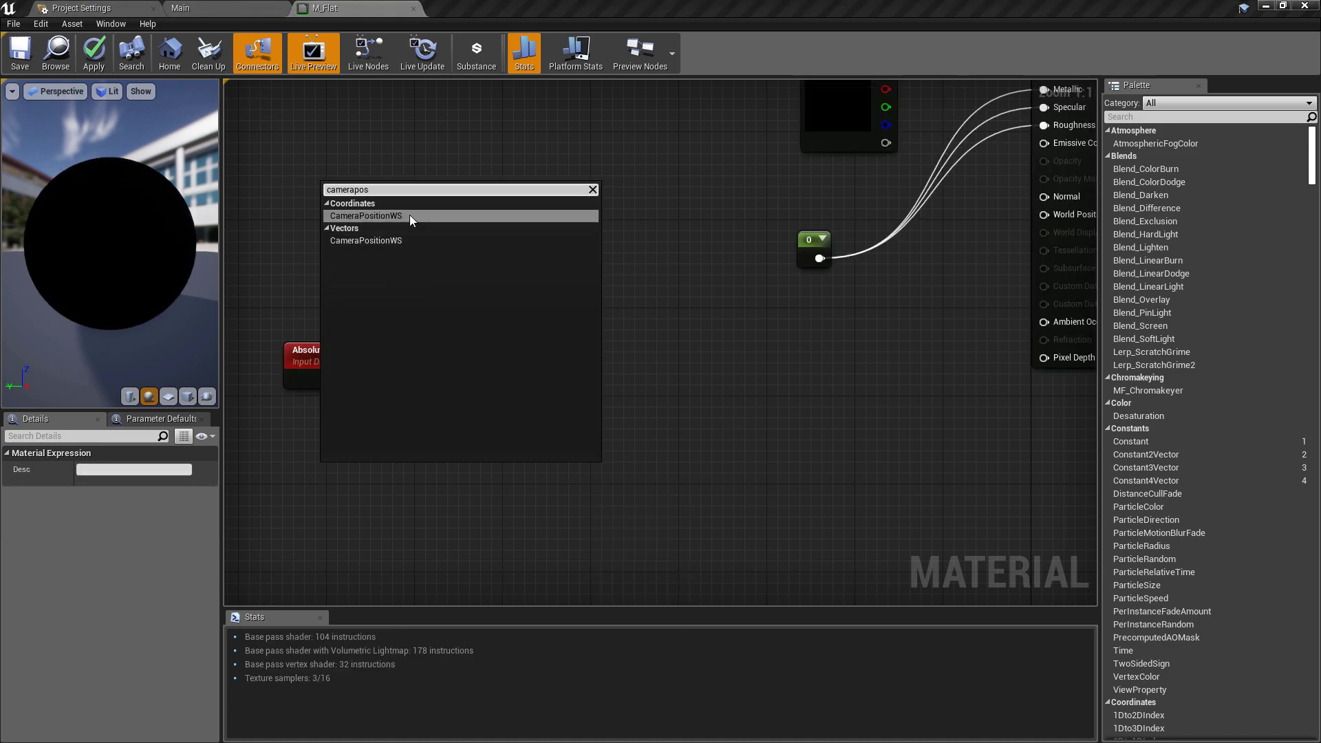
pyautogui.click(410, 214)
# Add a Divide node with its A input fed by the Distance output, and align it level with the Distance node
pyautogui.moveTo(418, 505); pyautogui.dragTo(654, 397)
pyautogui.write('divide')
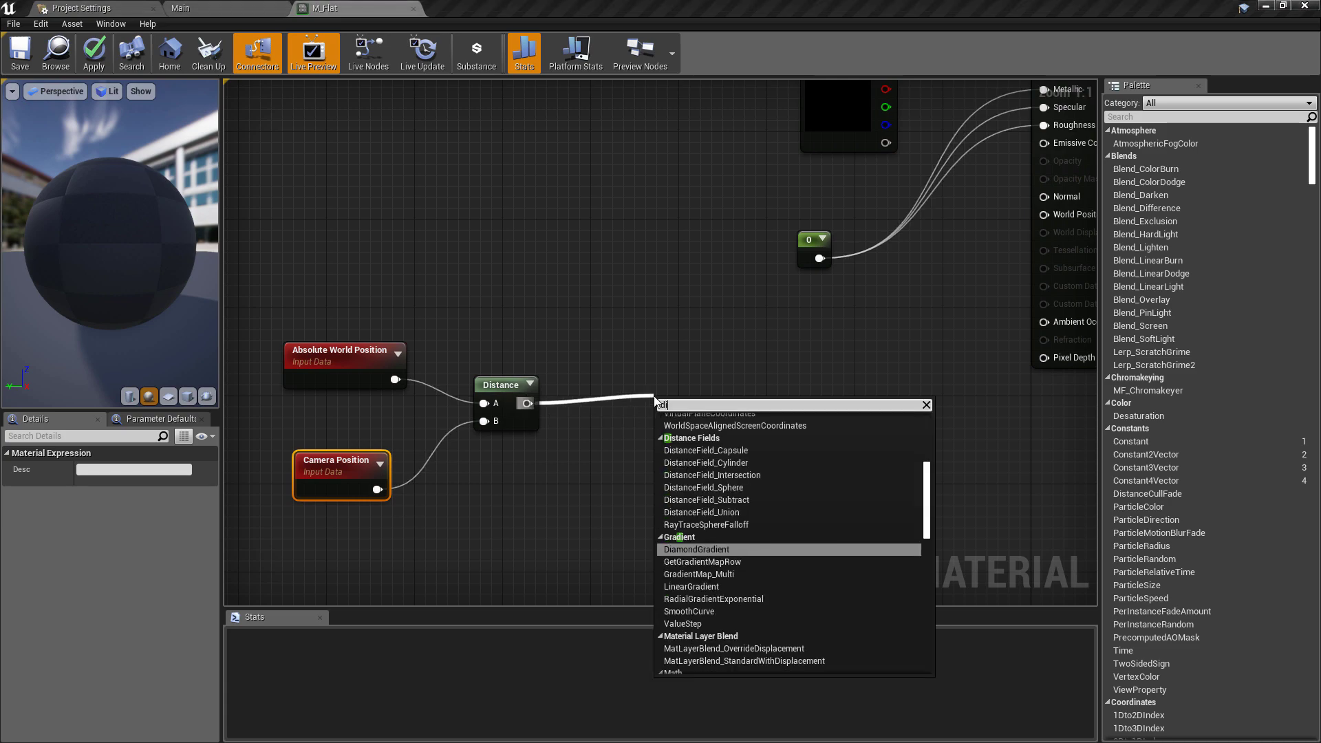
pyautogui.press('Return')
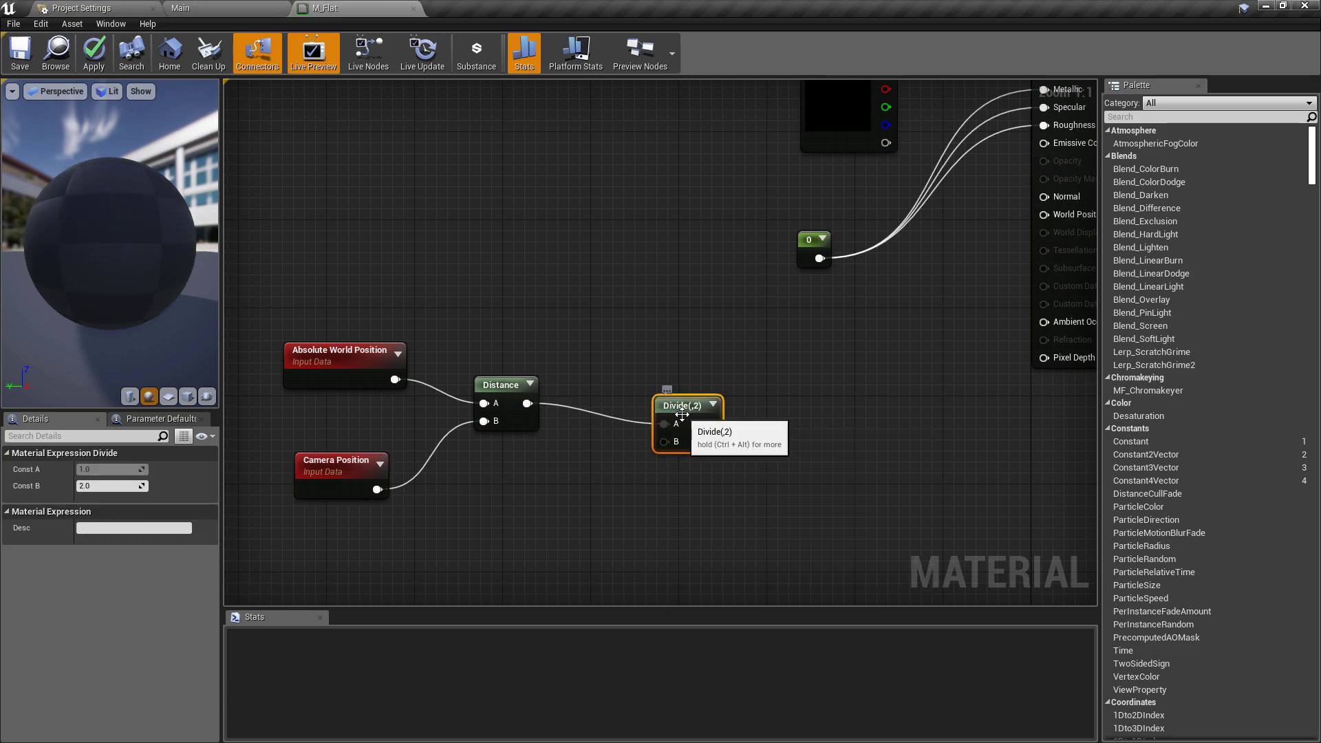
pyautogui.moveTo(664, 401); pyautogui.dragTo(645, 379)
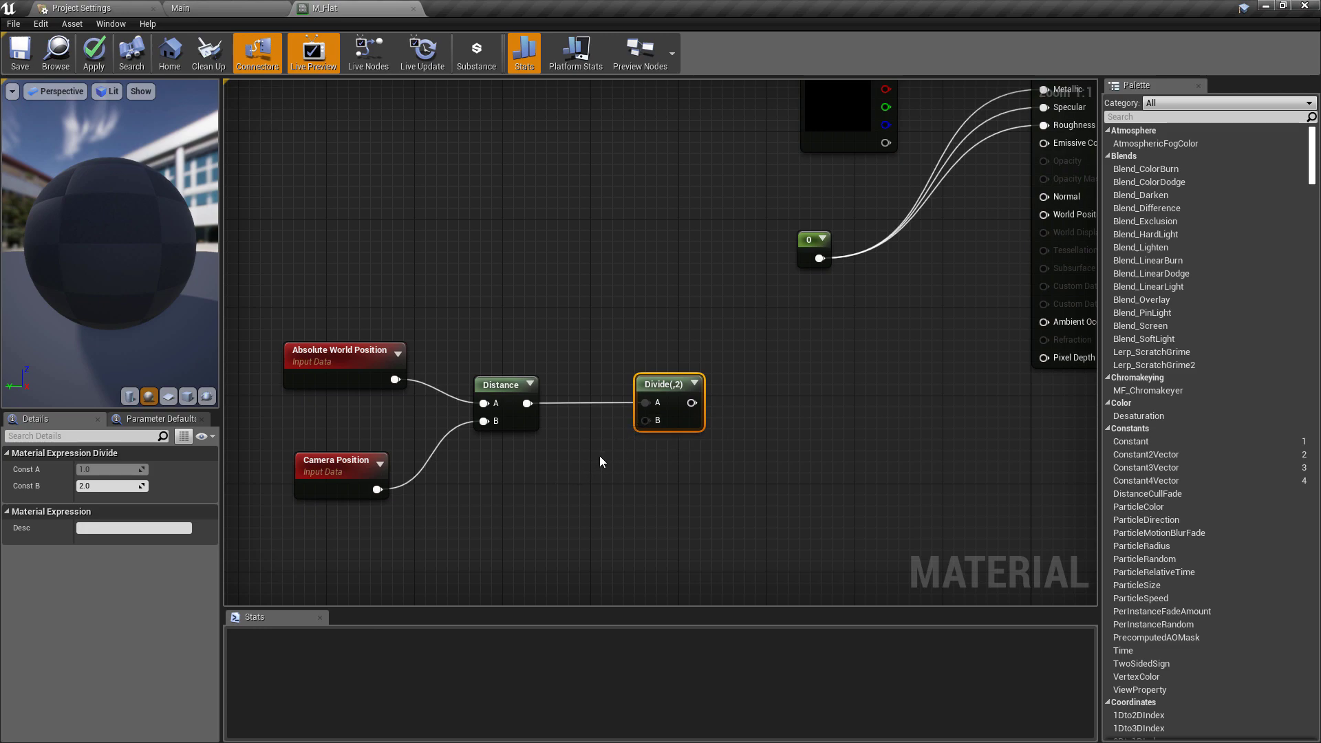
# Create a scalar parameter named Distance, connect it to the B input of the Divide node, and place it below the Distance node
pyautogui.click(561, 492)
pyautogui.write('ssssss')
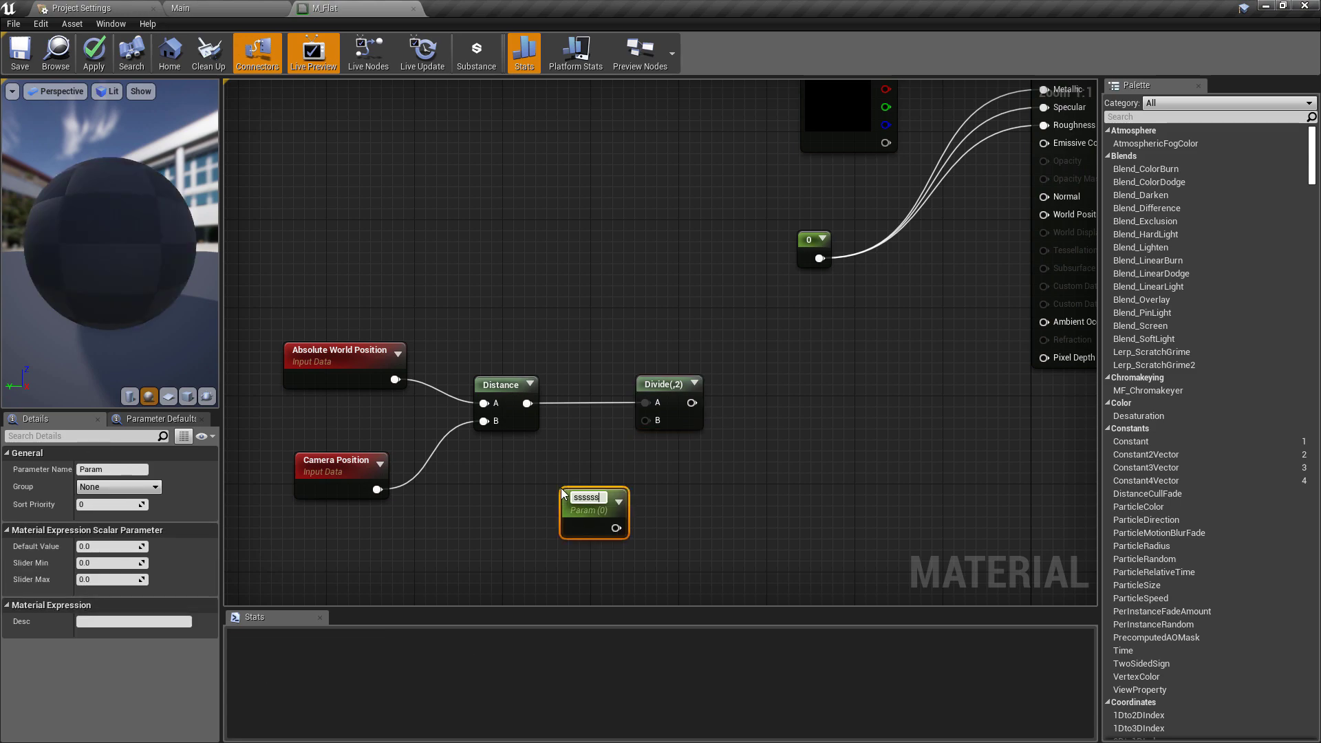
pyautogui.hotkey('ctrl', 'a')
pyautogui.write('Distance')
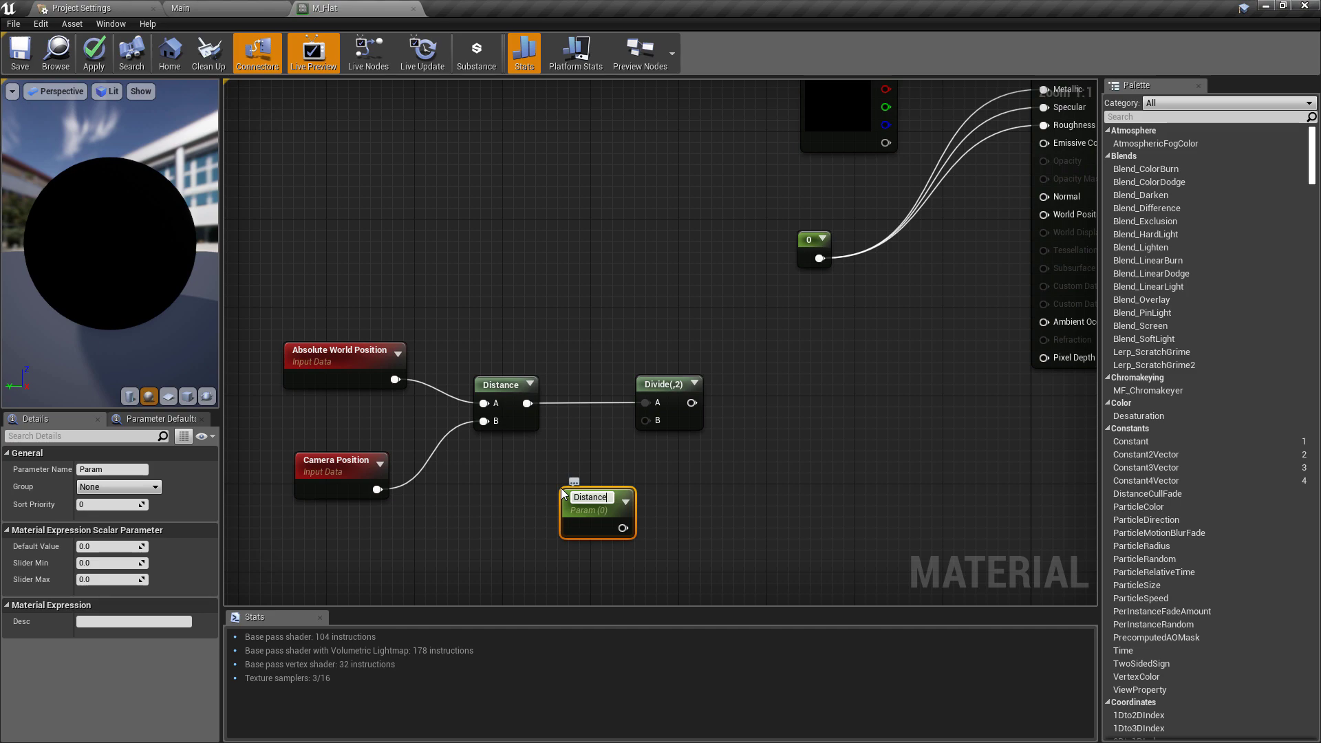
pyautogui.press('Return')
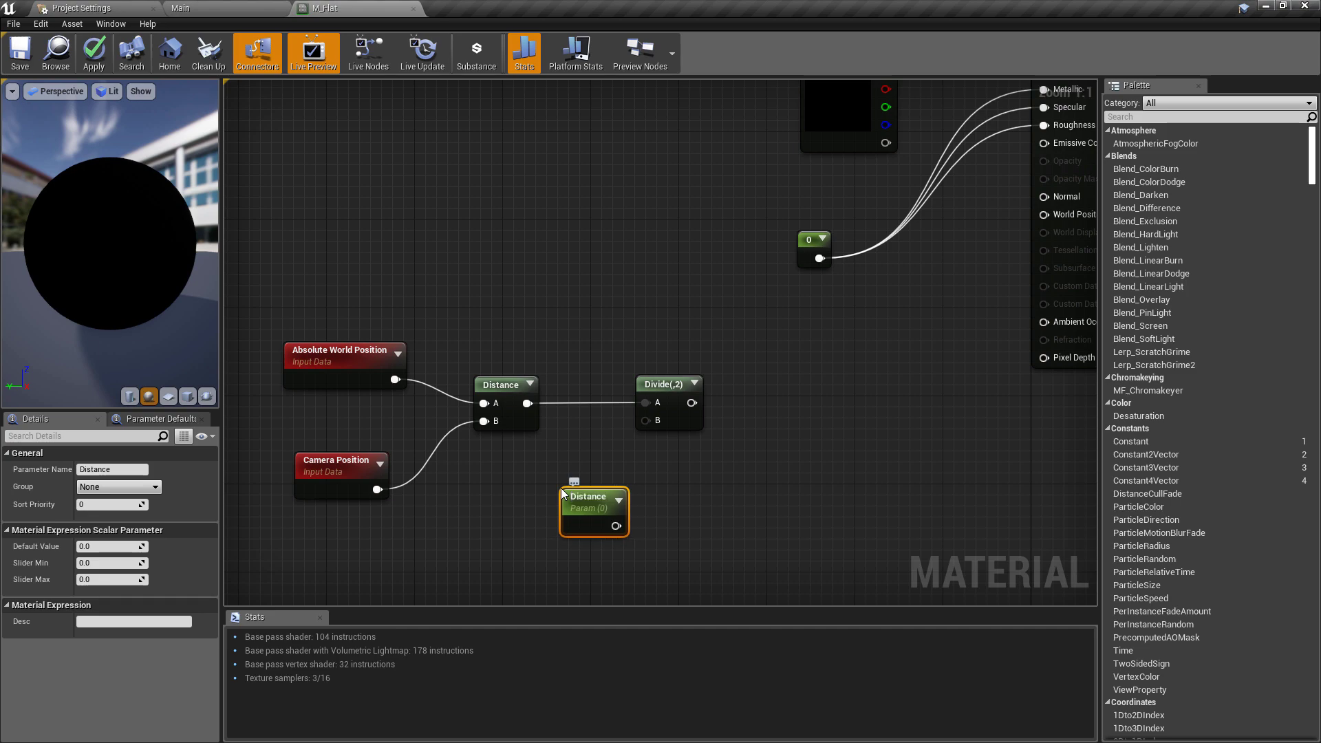
pyautogui.moveTo(622, 528); pyautogui.dragTo(645, 420)
pyautogui.moveTo(579, 516); pyautogui.dragTo(518, 523)
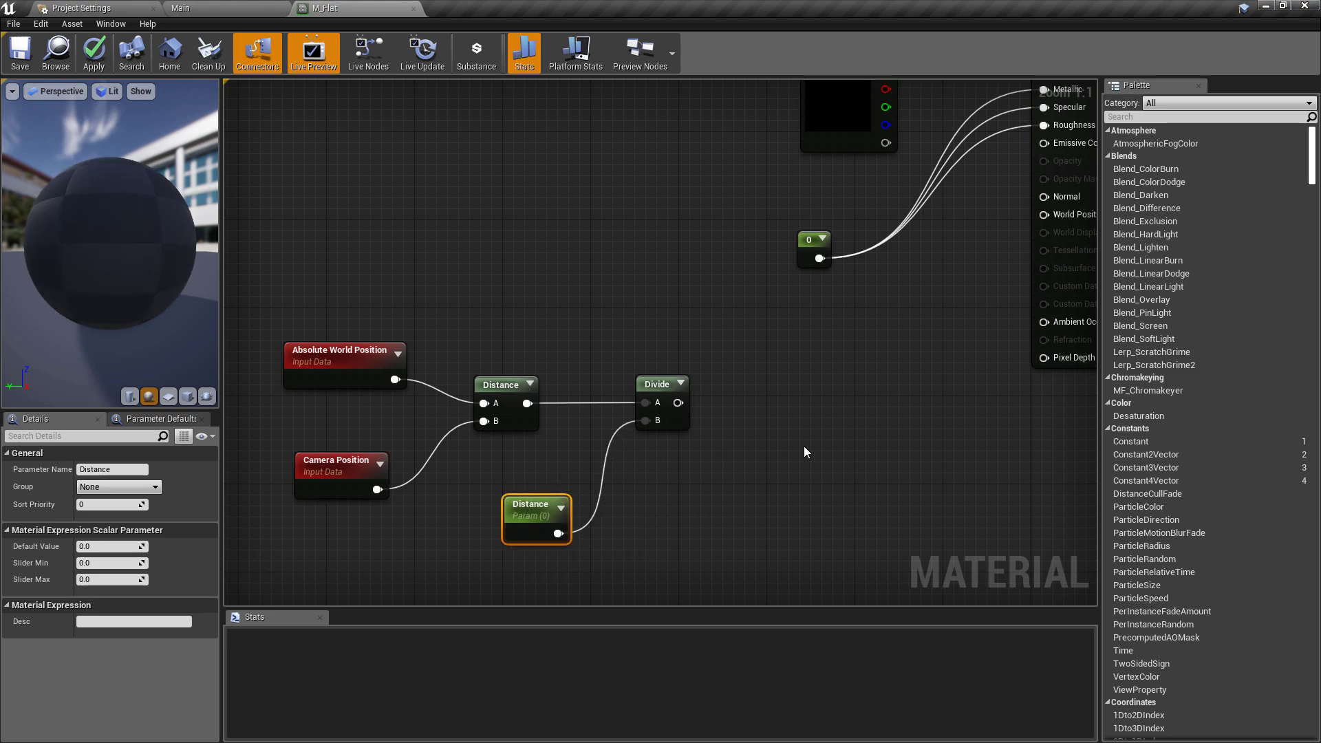
# Add a Power node with its Base input fed by the Divide output
pyautogui.moveTo(341, 361); pyautogui.dragTo(278, 310, button='right')
pyautogui.moveTo(616, 351); pyautogui.dragTo(754, 365)
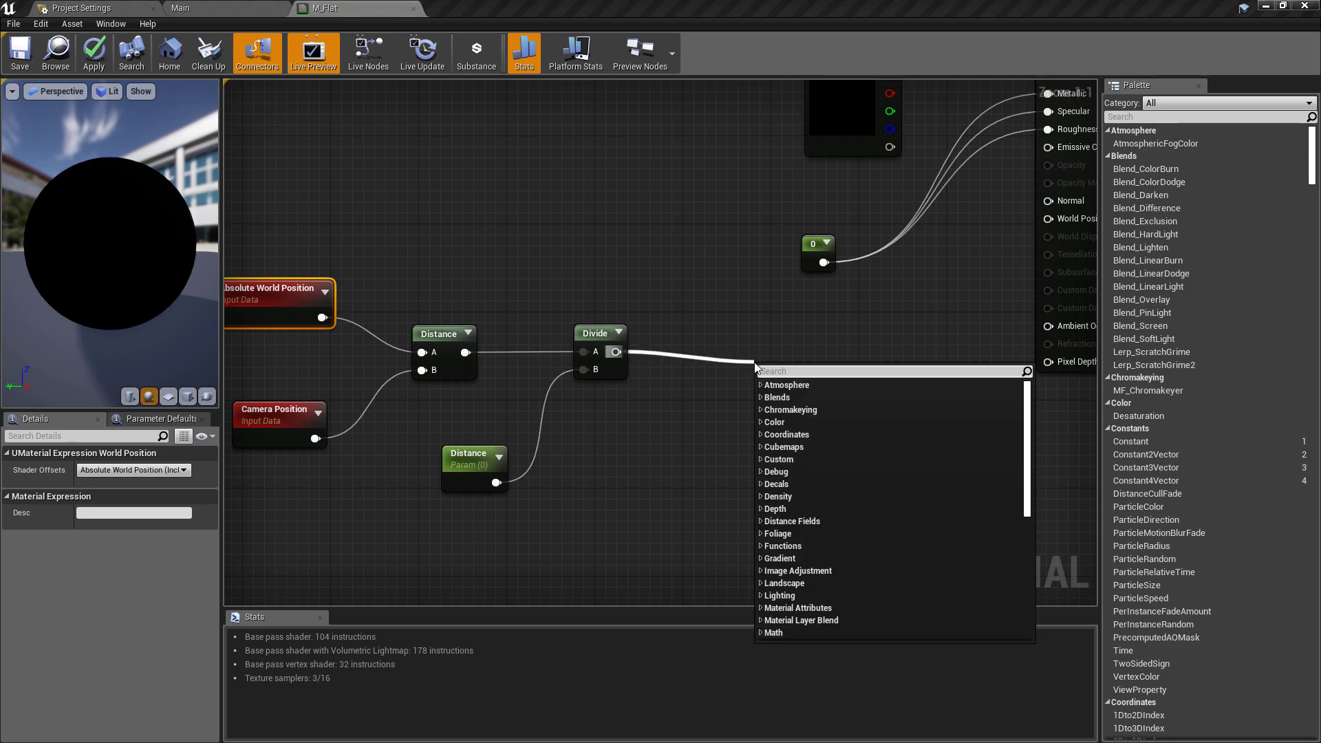
pyautogui.write('powe')
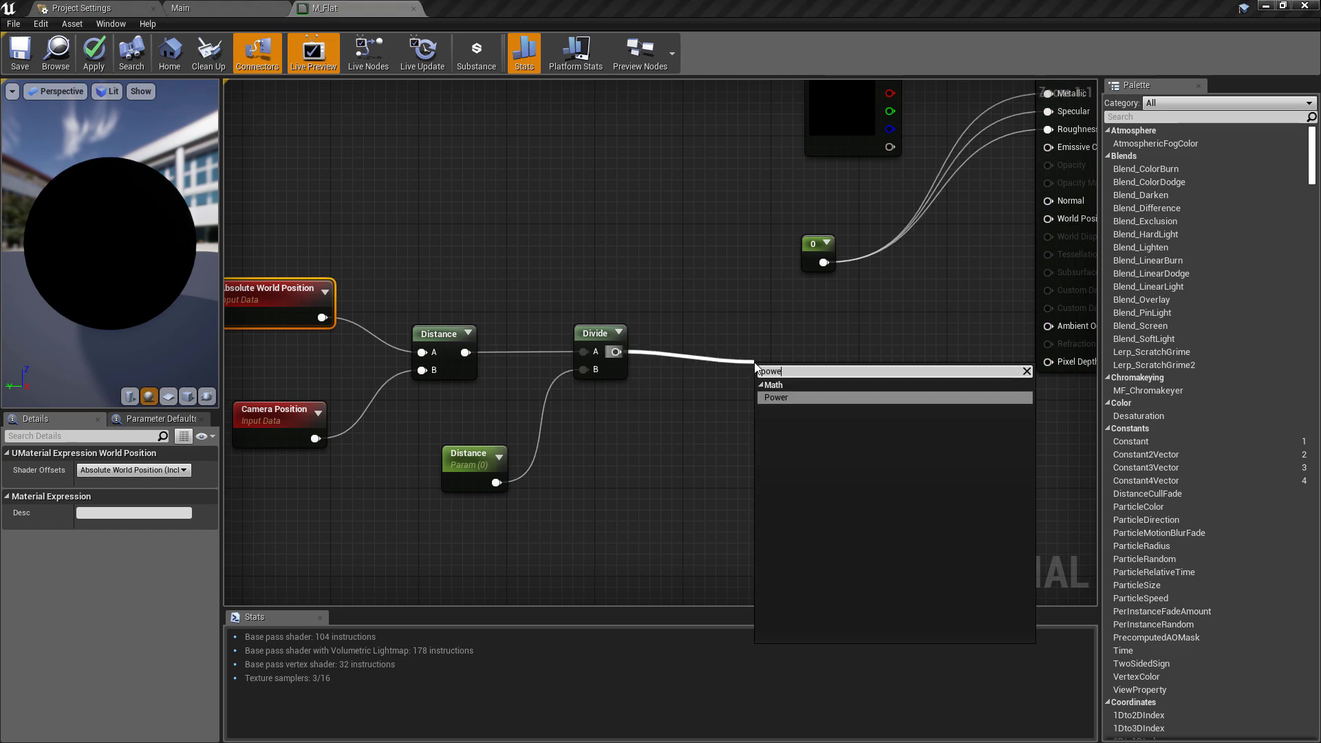
pyautogui.press('Return')
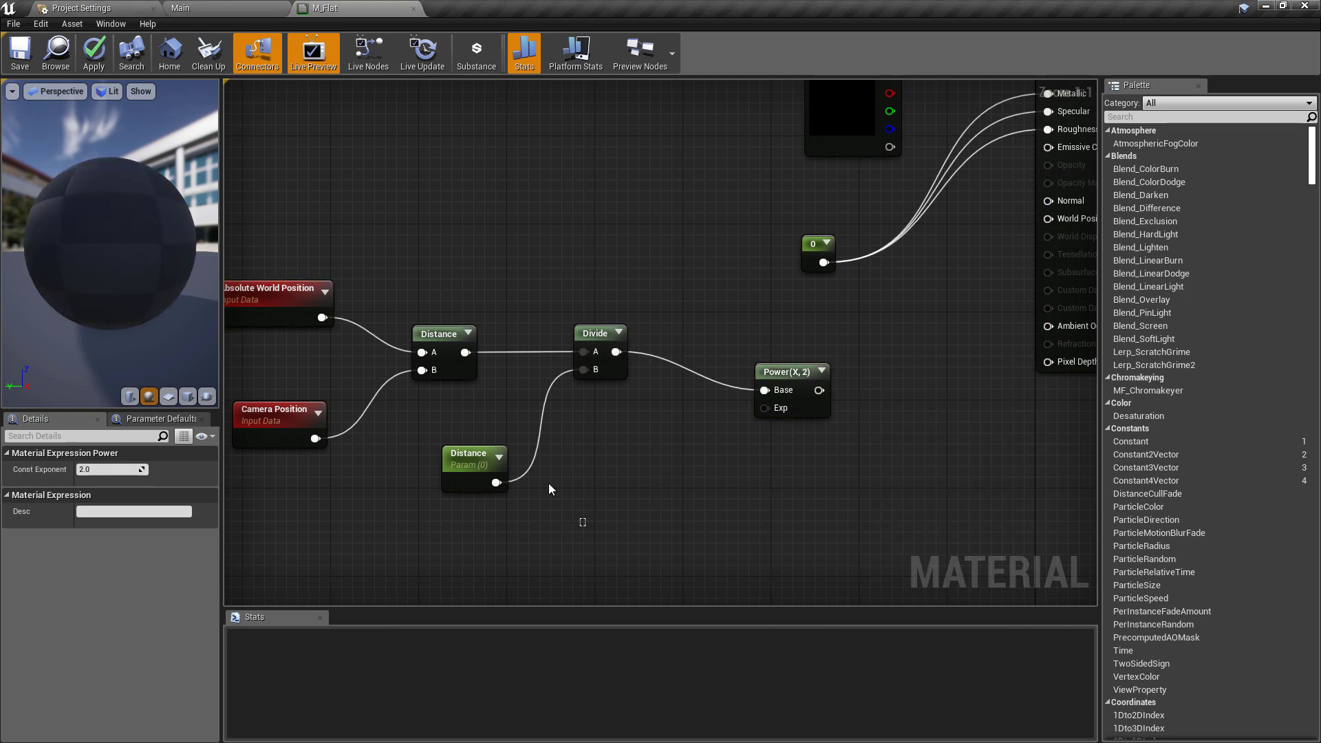
# Duplicate the Distance parameter, connect the copy to the Exp input of the Power node, and place it below the Divide node
pyautogui.click(468, 457)
pyautogui.hotkey('ctrl', 'w')
pyautogui.moveTo(571, 465); pyautogui.dragTo(769, 406)
pyautogui.moveTo(620, 457); pyautogui.dragTo(631, 457)
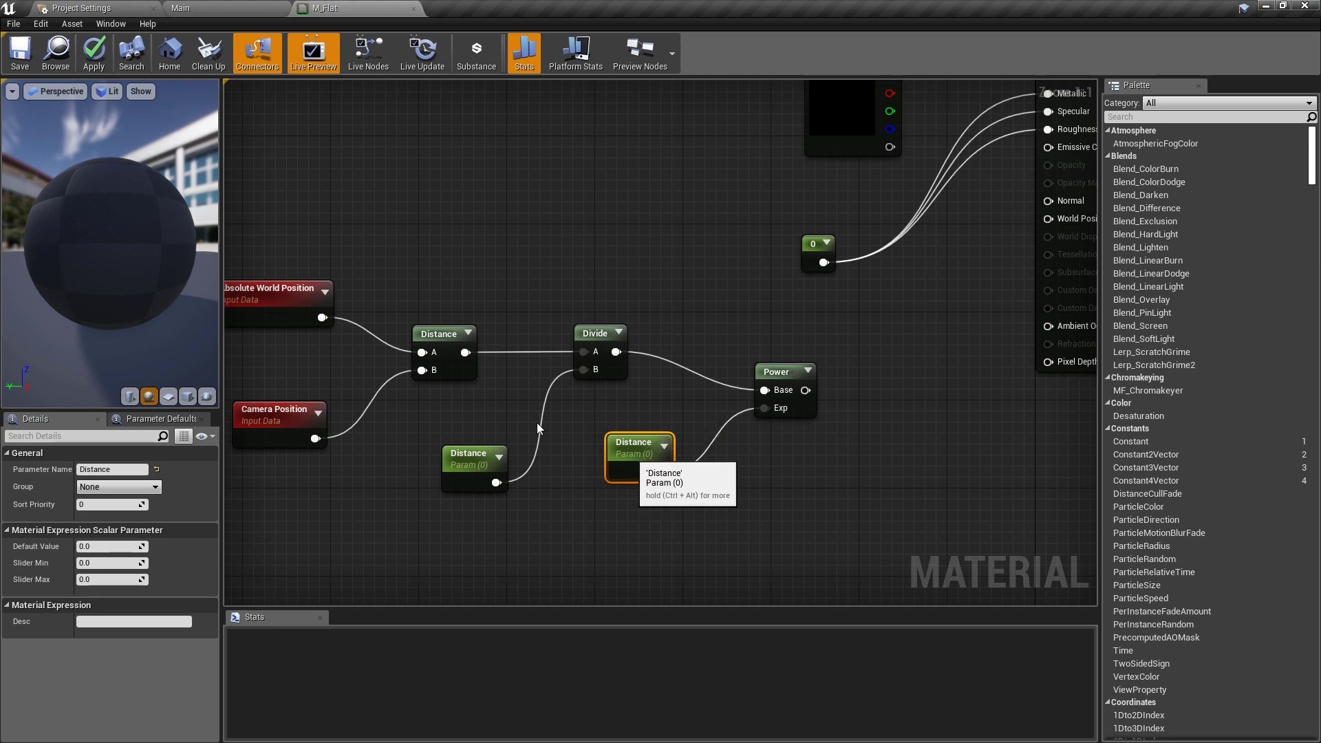
# Rename the duplicated parameter feeding the Power node as Exp and move it slightly lower
pyautogui.click(98, 471)
pyautogui.write('Exp')
pyautogui.press('Return')
pyautogui.moveTo(633, 440); pyautogui.dragTo(633, 473)
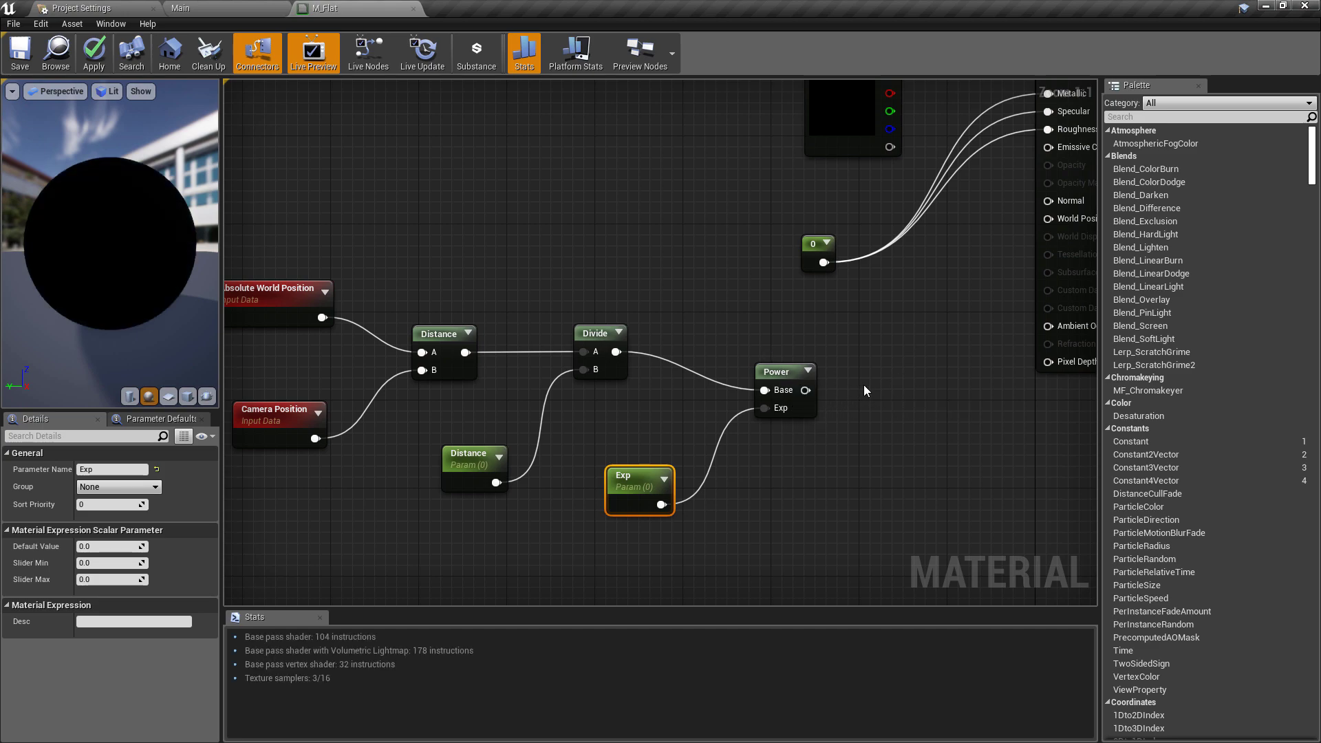
# Add a Multiply node with its A input fed by the Power output, and connect its output to the material's World Position Offset
pyautogui.click(872, 384)
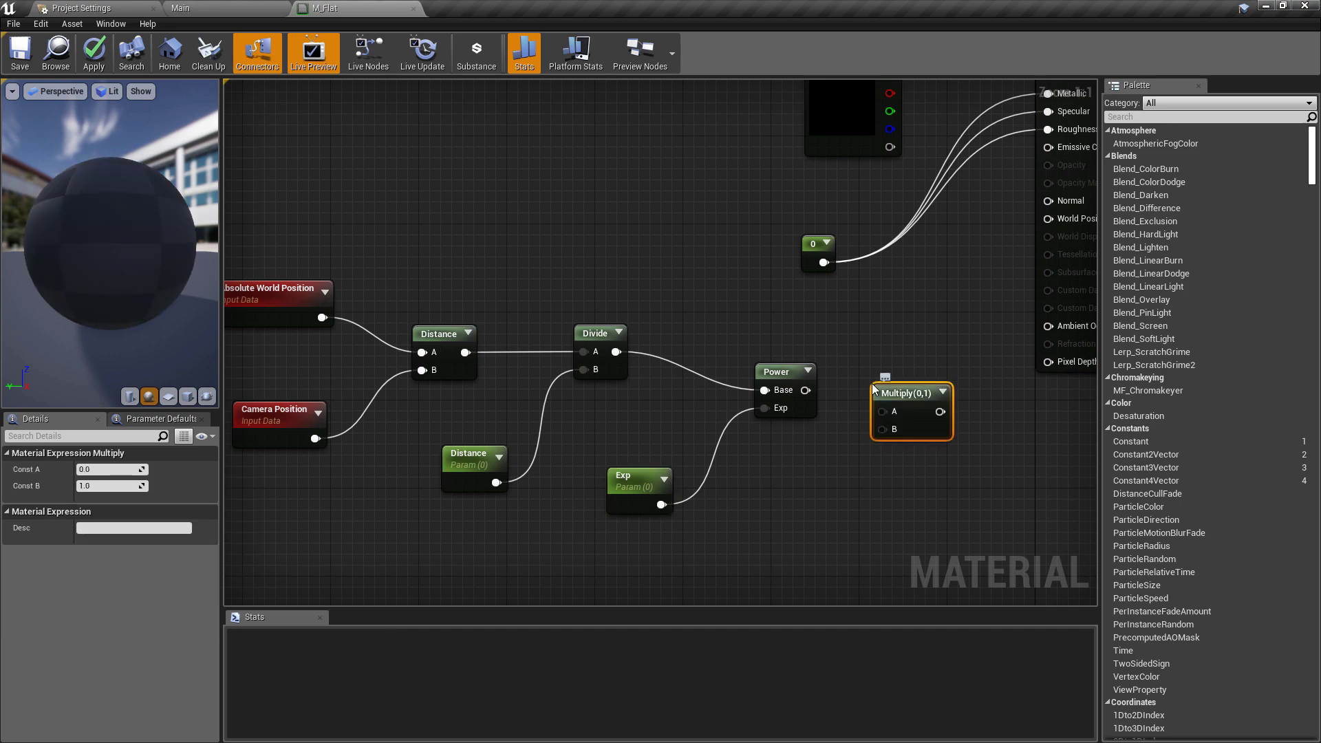
pyautogui.moveTo(805, 390); pyautogui.dragTo(1048, 219)
pyautogui.moveTo(1022, 235); pyautogui.dragTo(919, 250, button='right')
pyautogui.moveTo(802, 404); pyautogui.dragTo(822, 377)
pyautogui.moveTo(803, 440); pyautogui.dragTo(893, 410, button='right')
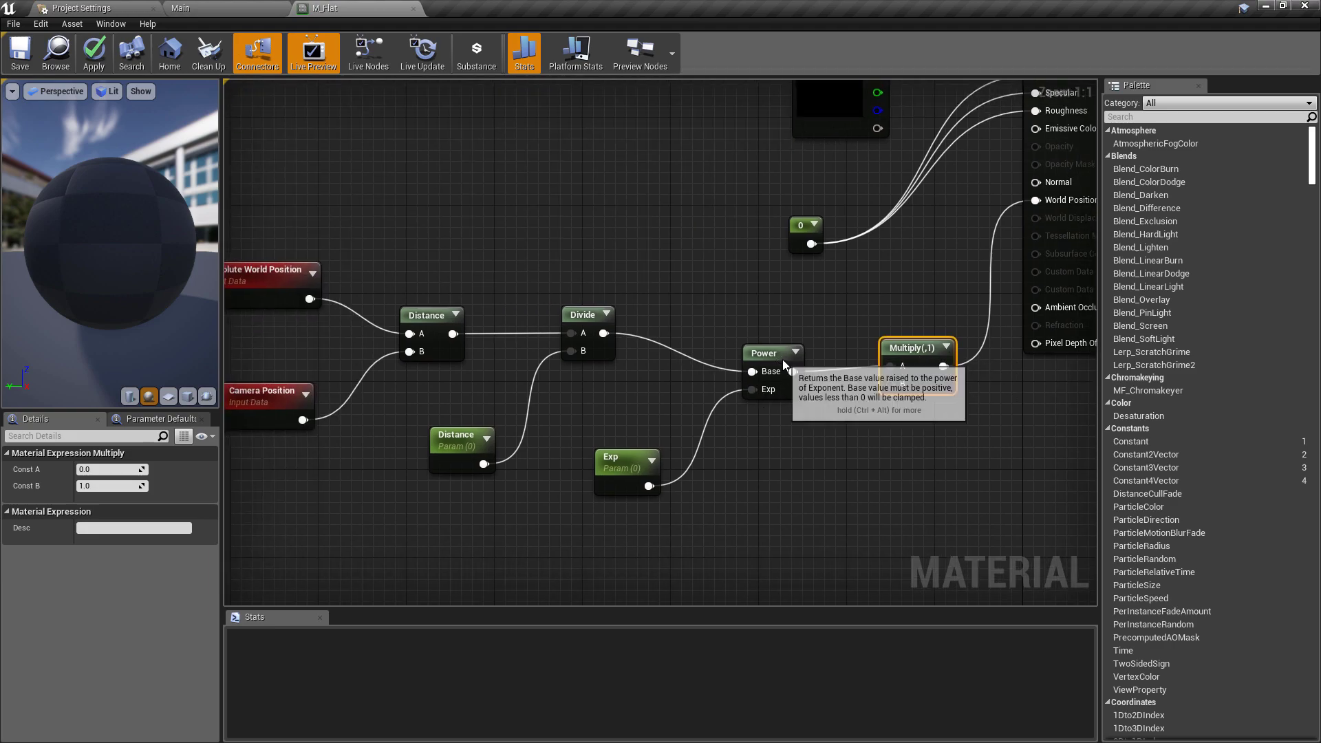
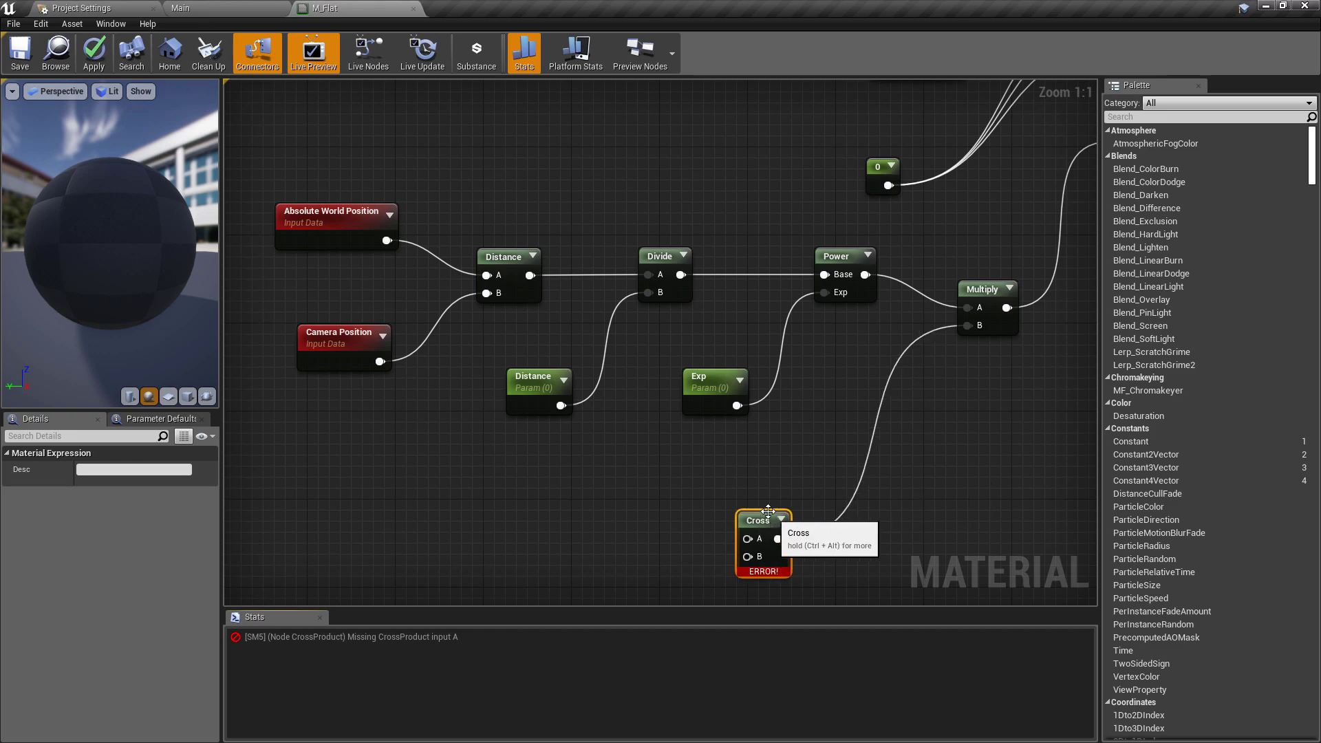
# Add a CameraDirectionVector node, connect its result to the A input of the Cross node, and place it below the Distance parameter
pyautogui.rightClick(569, 446)
pyautogui.write('cameradire')
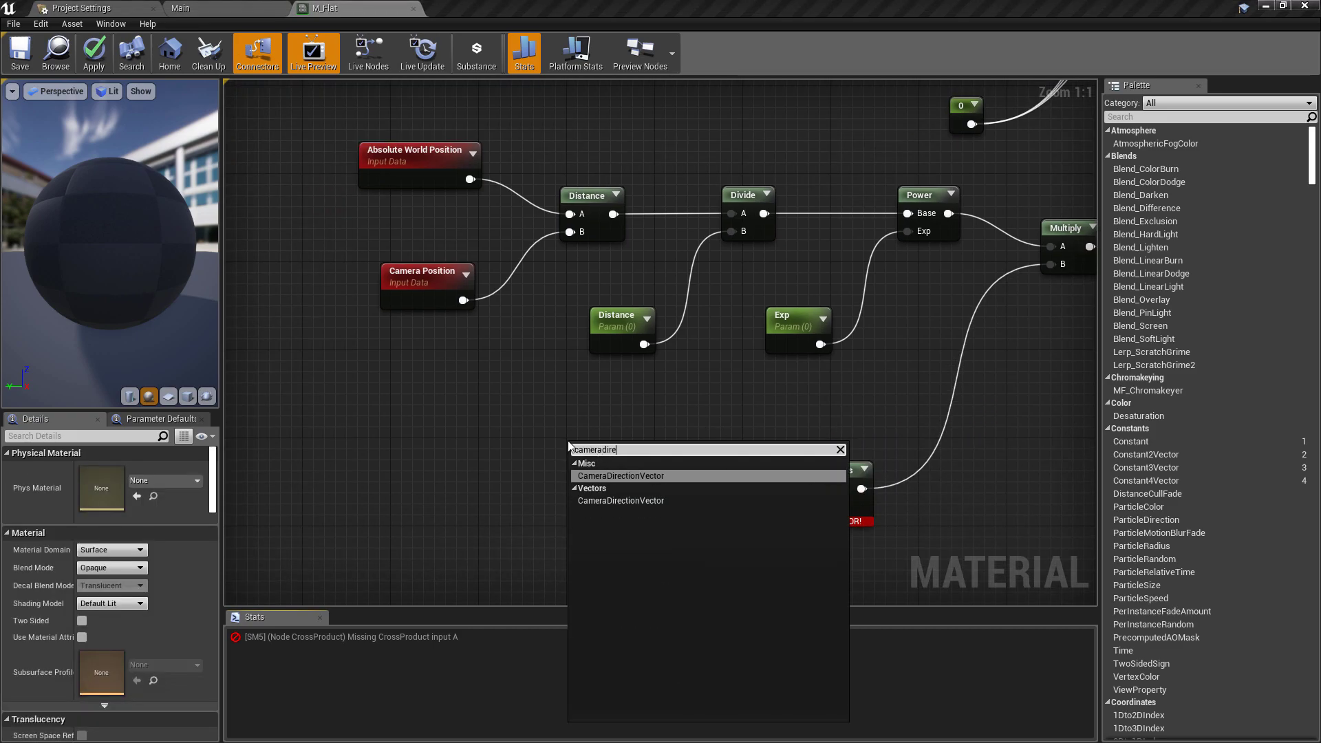
pyautogui.press('Return')
pyautogui.moveTo(652, 469); pyautogui.dragTo(831, 488)
pyautogui.moveTo(631, 444); pyautogui.dragTo(586, 419)
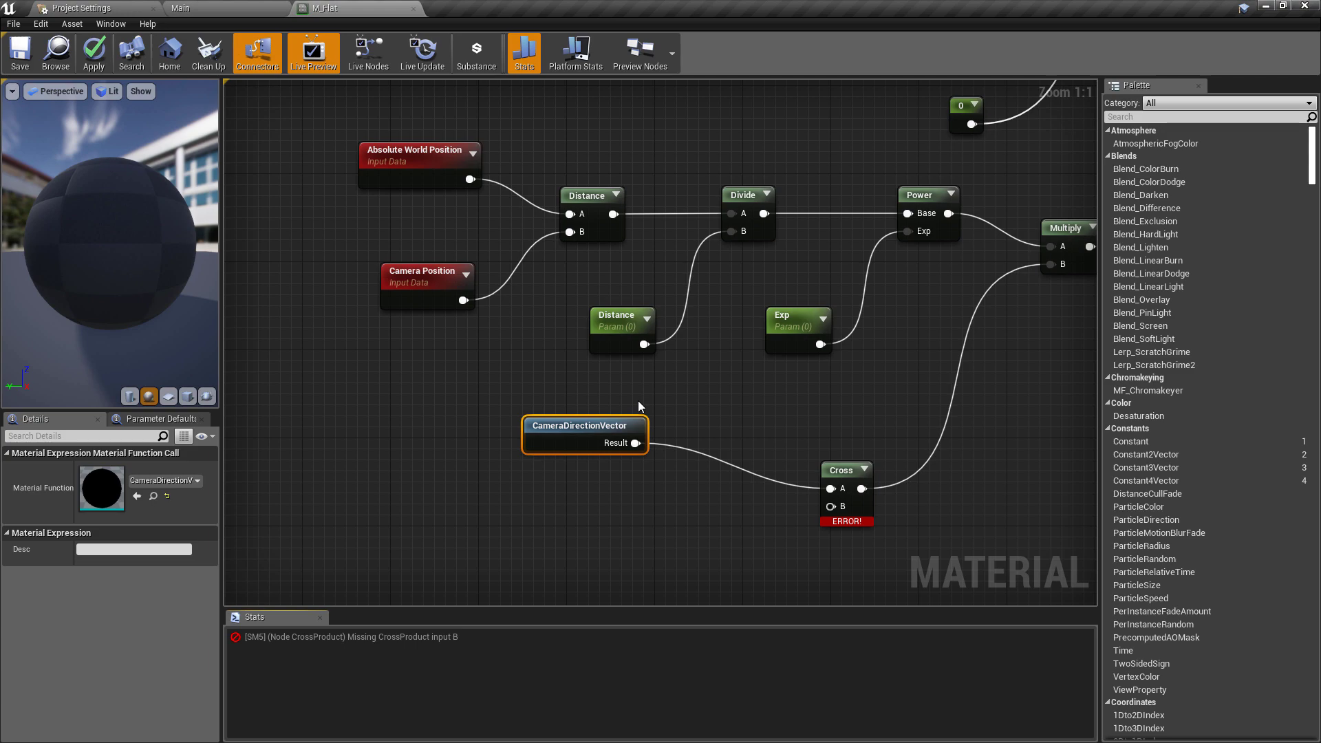
pyautogui.moveTo(694, 483); pyautogui.dragTo(753, 420, button='right')
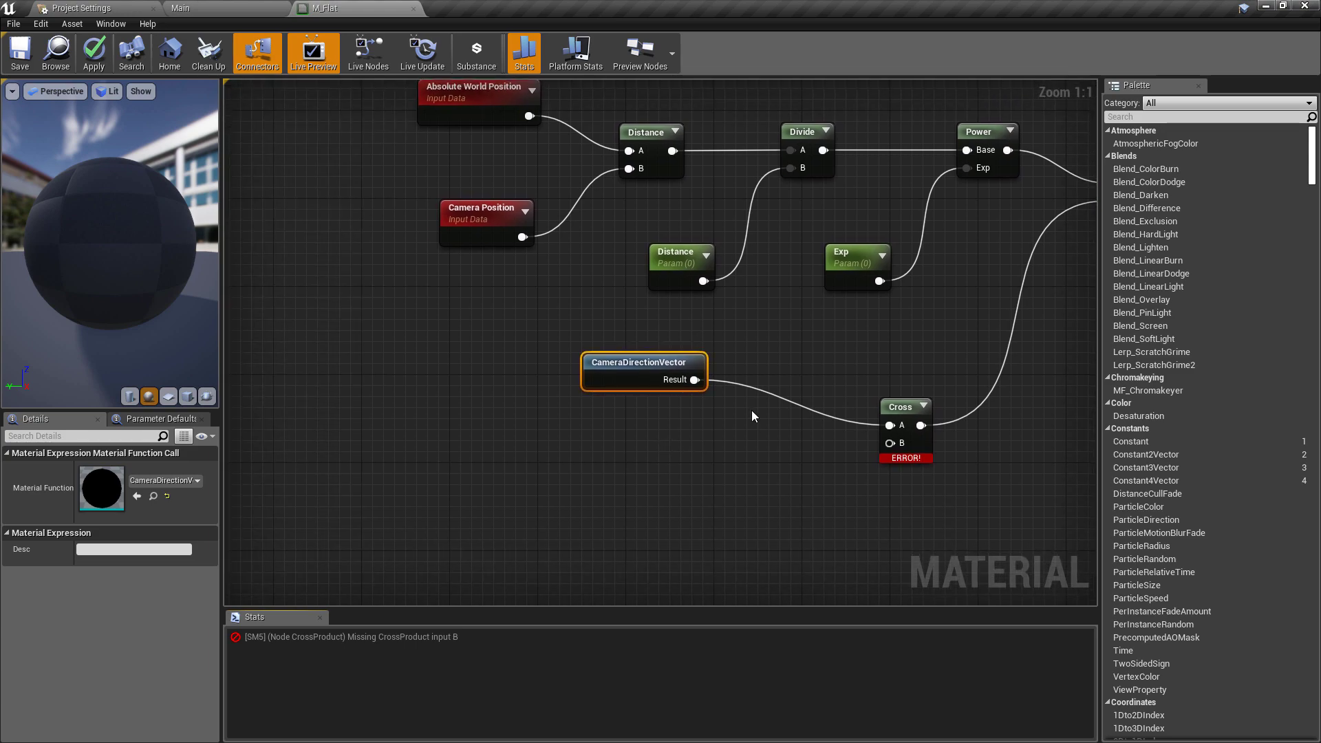
pyautogui.moveTo(687, 408); pyautogui.dragTo(687, 409)
pyautogui.click(749, 447)
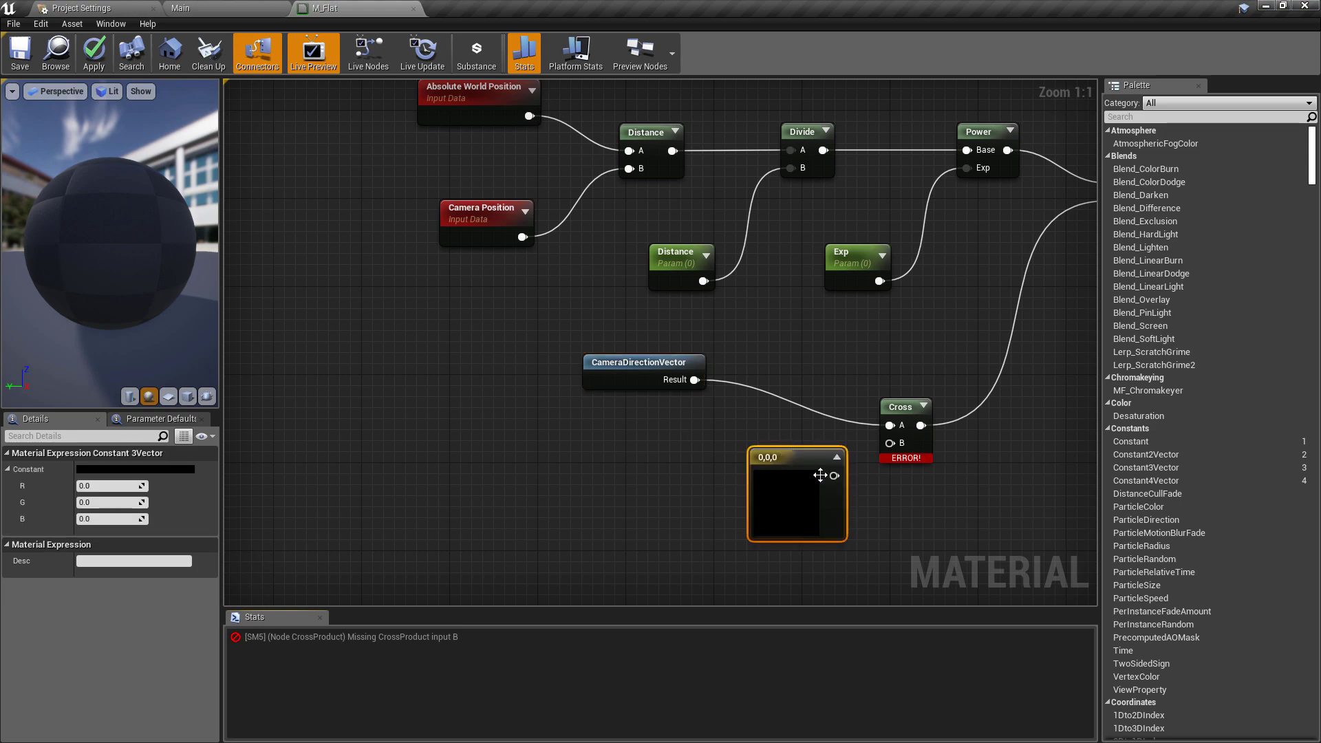
pyautogui.moveTo(834, 475); pyautogui.dragTo(890, 442)
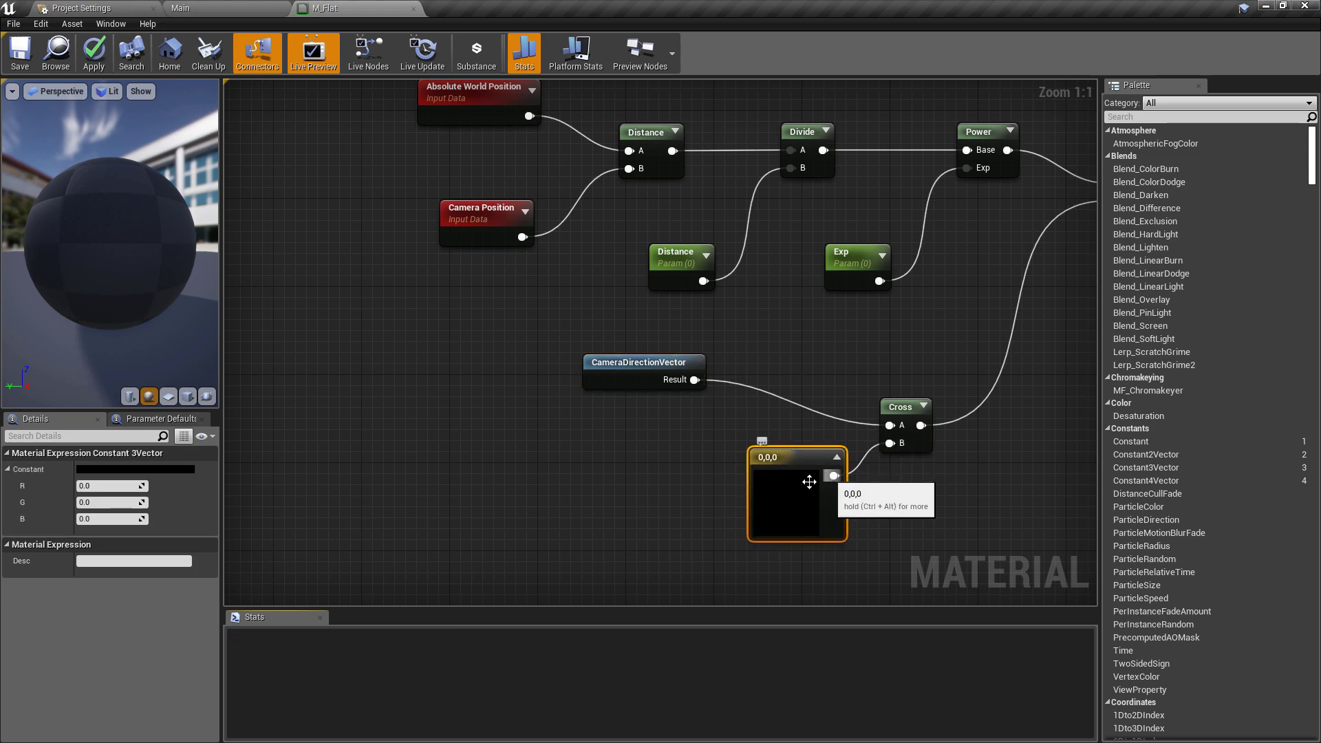
pyautogui.moveTo(786, 471)
pyautogui.mouseDown()
pyautogui.moveTo(741, 476)
pyautogui.moveTo(809, 542)
pyautogui.mouseUp()
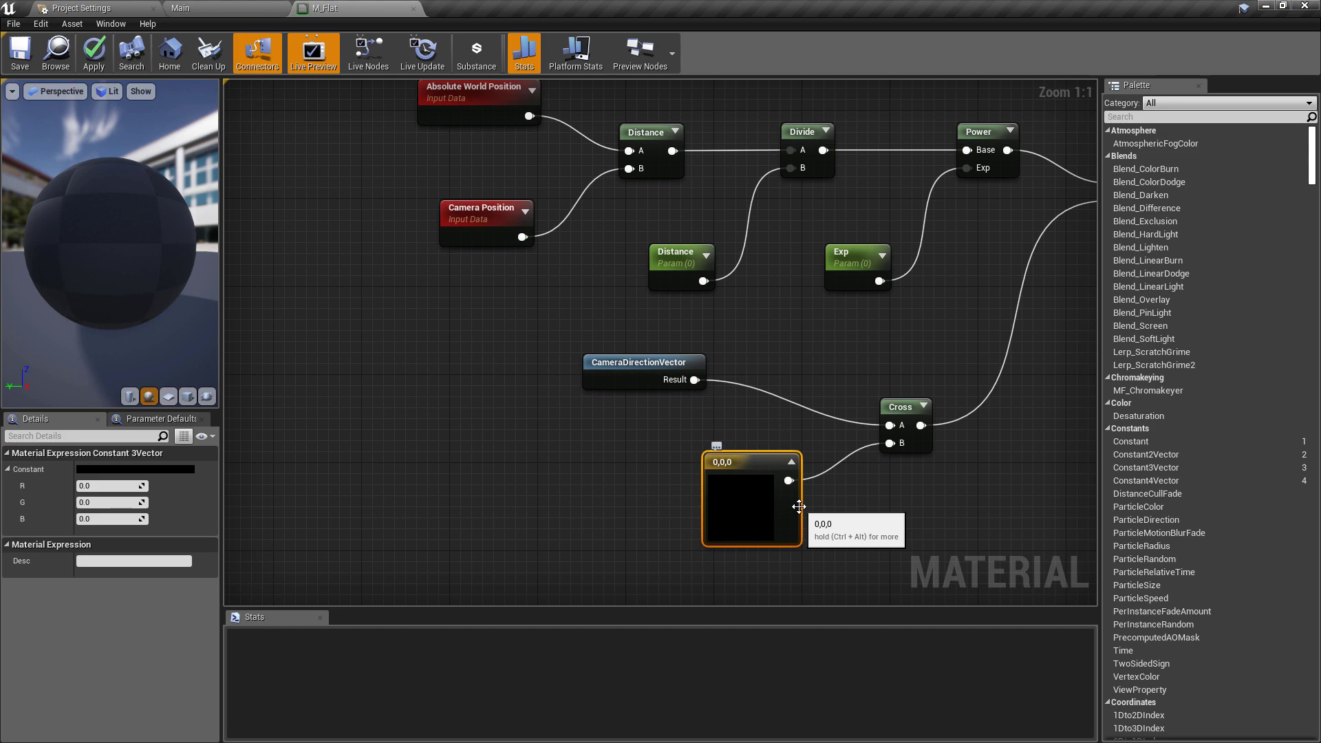
pyautogui.press('Delete')
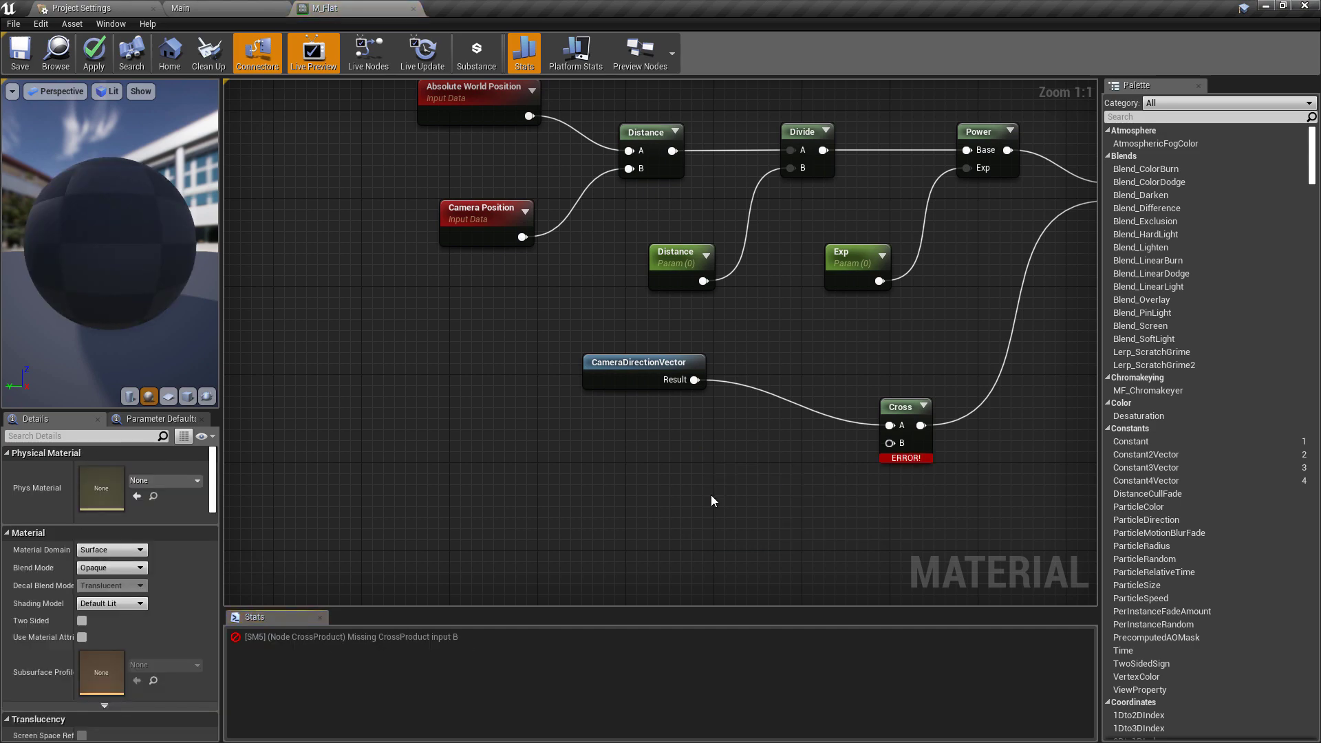
# Add a vector parameter named Direction, connect it to the B input of the Cross node, and line it up beneath the CameraDirectionVector node
pyautogui.rightClick(666, 481)
pyautogui.click(561, 469)
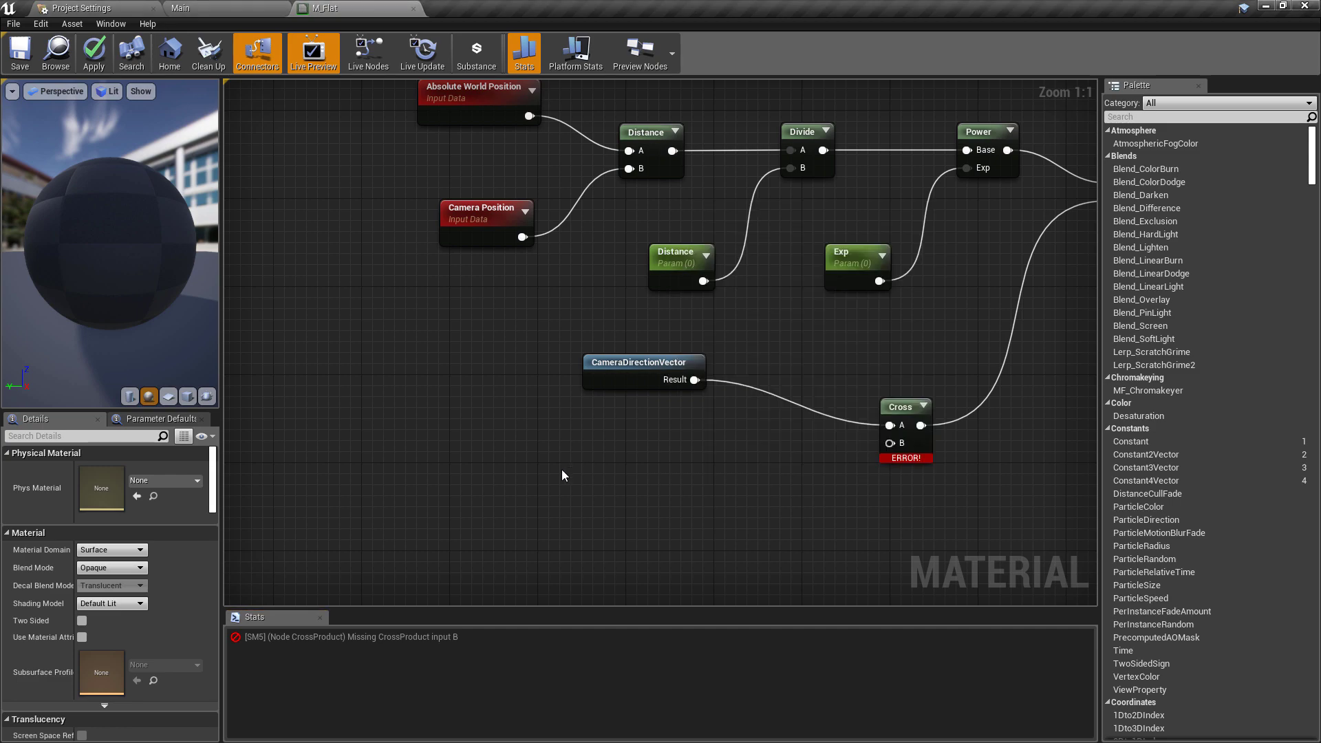
pyautogui.click(690, 509)
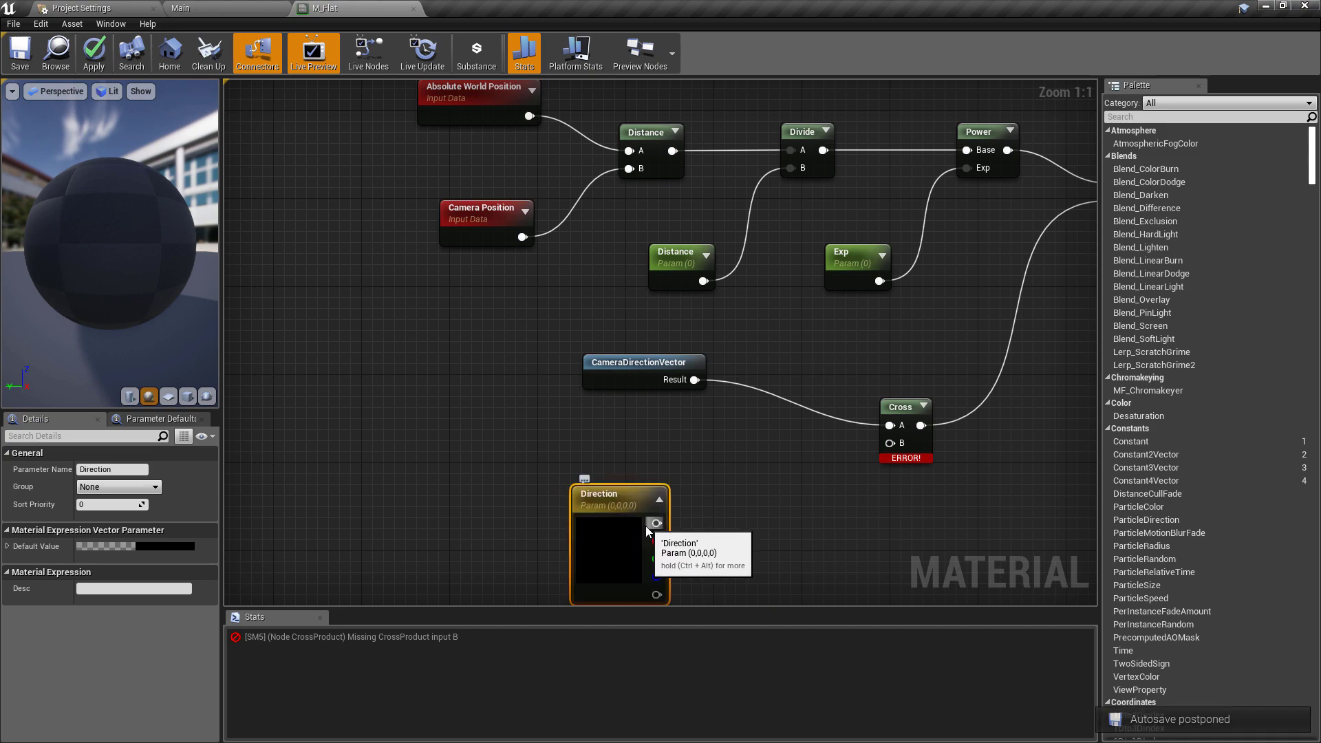
pyautogui.moveTo(657, 523); pyautogui.dragTo(890, 443)
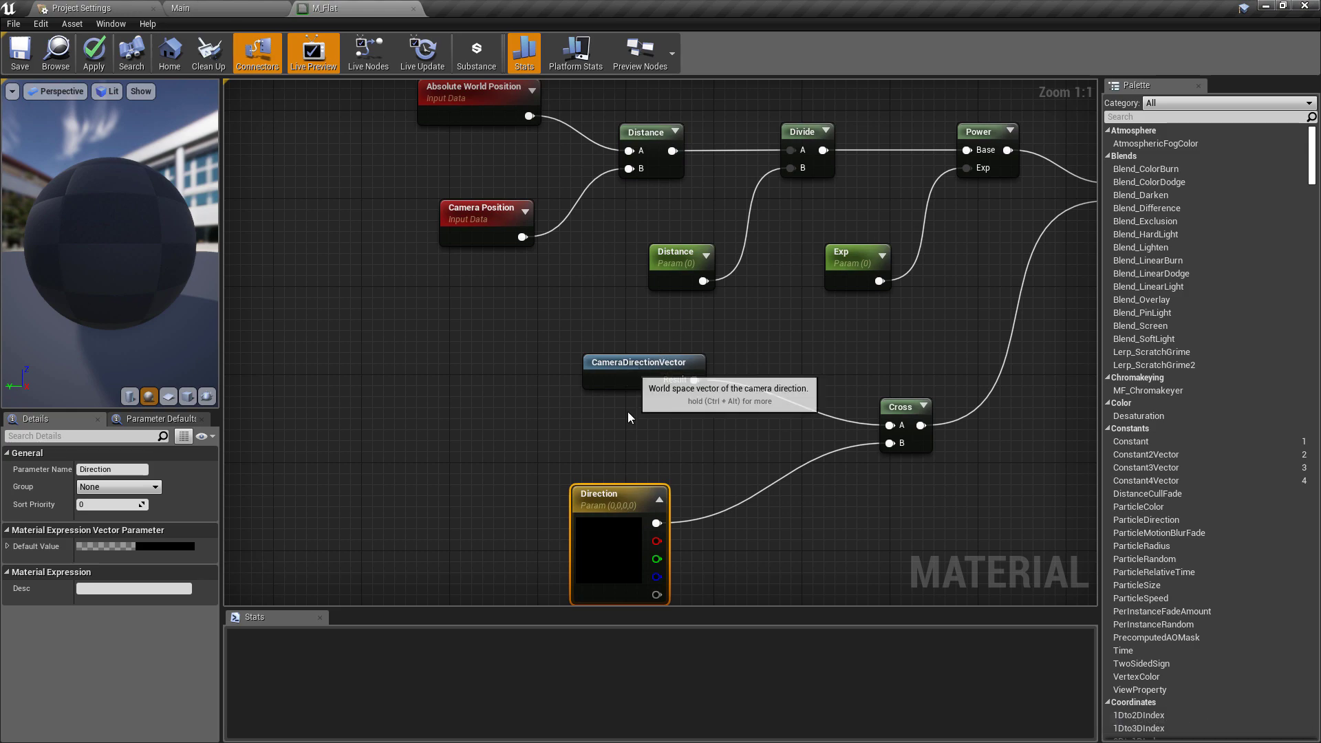
pyautogui.moveTo(609, 521); pyautogui.dragTo(653, 499)
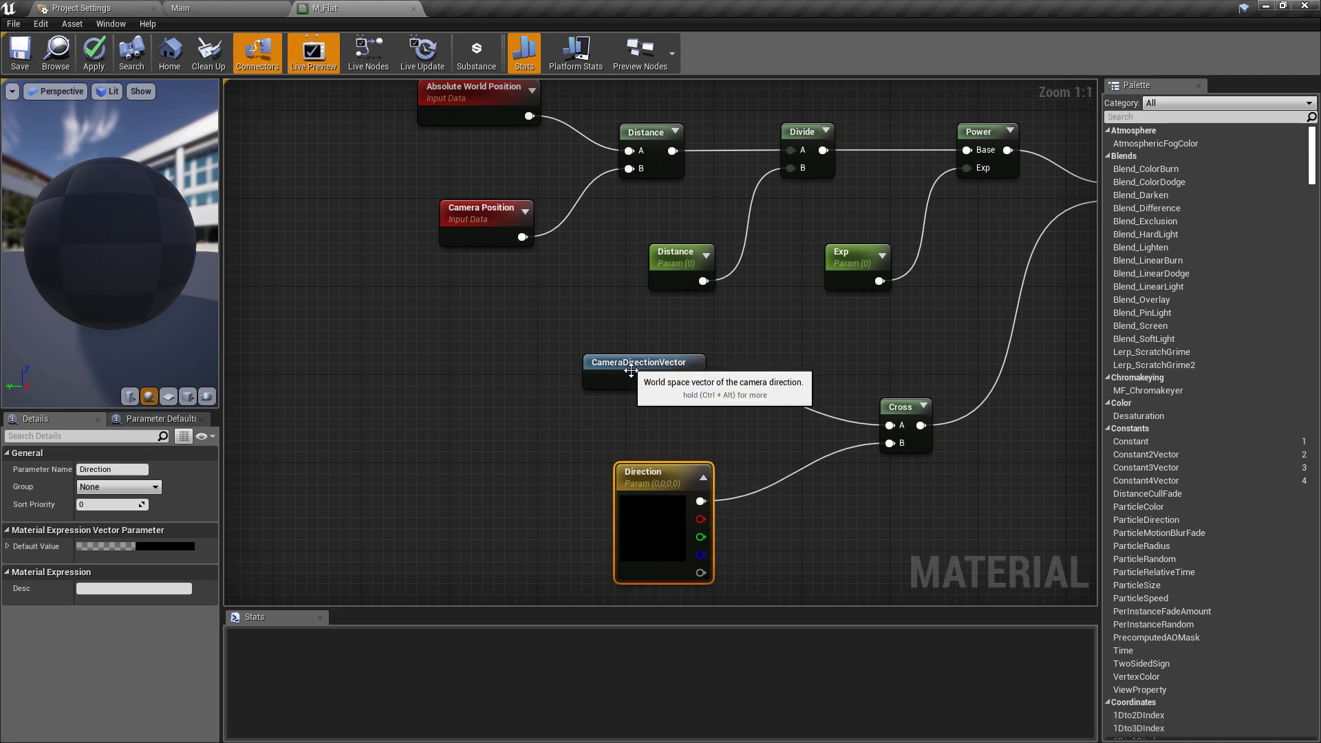
pyautogui.moveTo(628, 372); pyautogui.dragTo(650, 372)
pyautogui.click(805, 330)
pyautogui.moveTo(1093, 459); pyautogui.dragTo(956, 442, button='right')
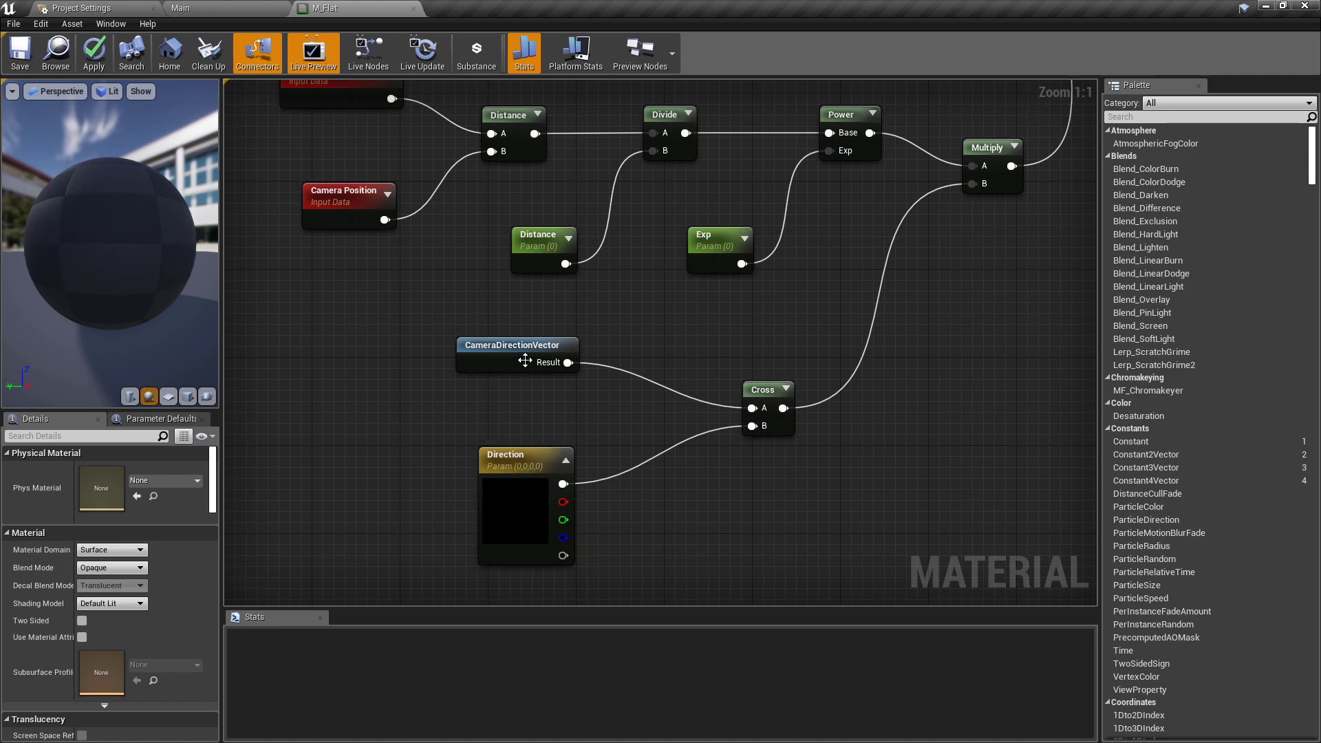
pyautogui.moveTo(448, 315); pyautogui.dragTo(583, 434)
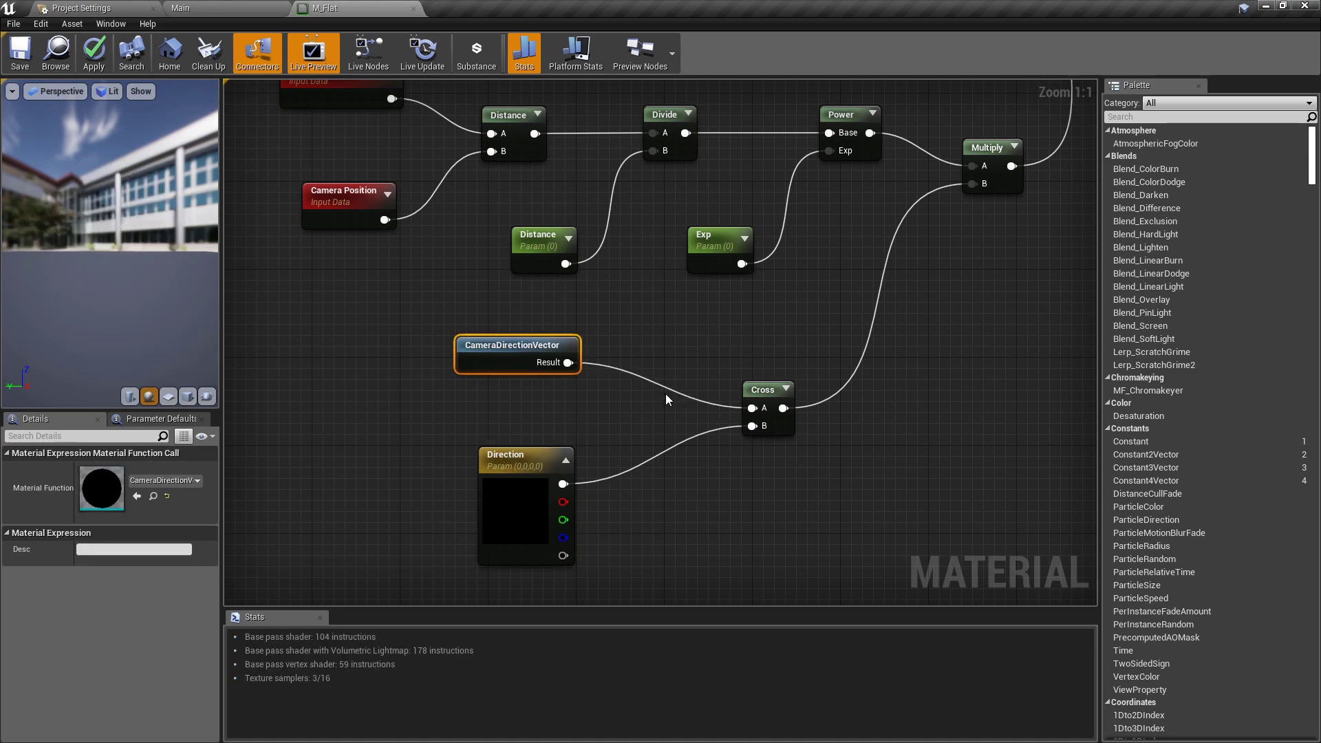
# Set the default value of the Distance parameter to 800
pyautogui.moveTo(811, 345); pyautogui.dragTo(881, 300, button='right')
pyautogui.scroll(-2, 903, 345)
pyautogui.scroll(2, 812, 234)
pyautogui.moveTo(525, 349); pyautogui.dragTo(604, 417)
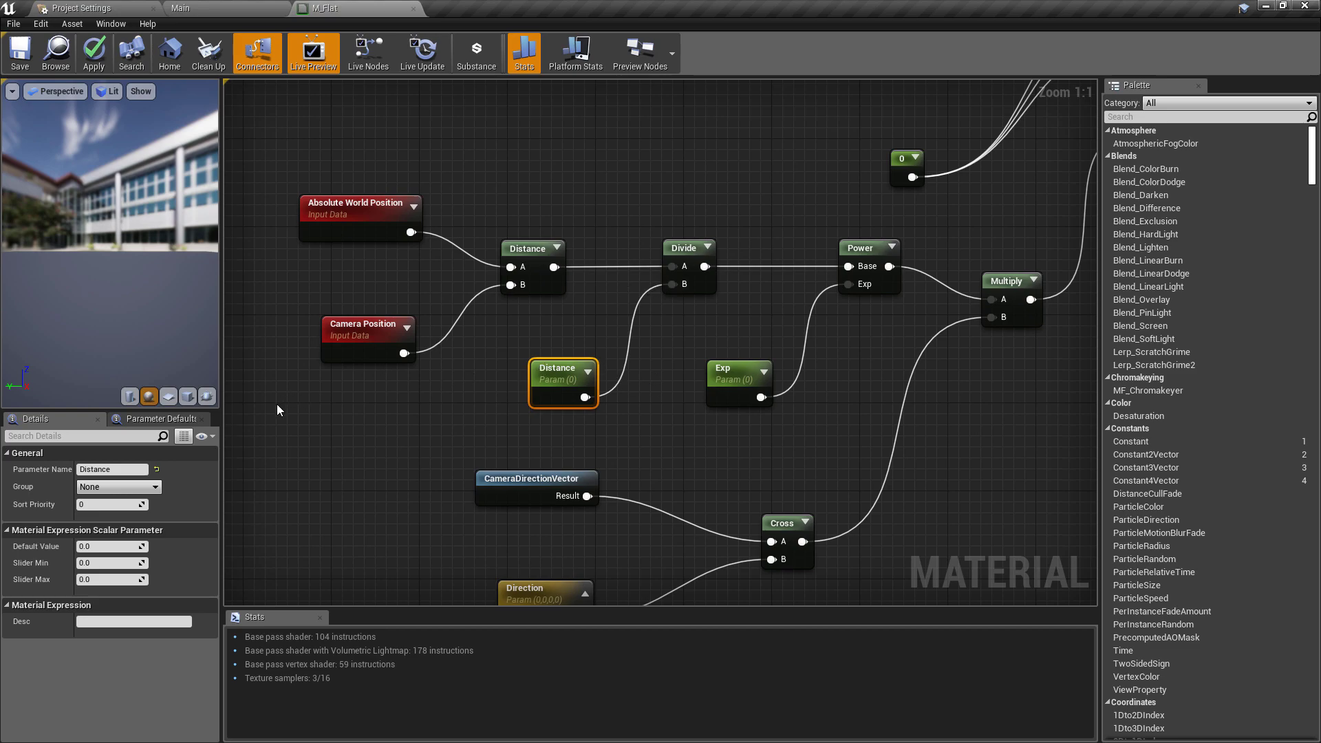
pyautogui.click(121, 544)
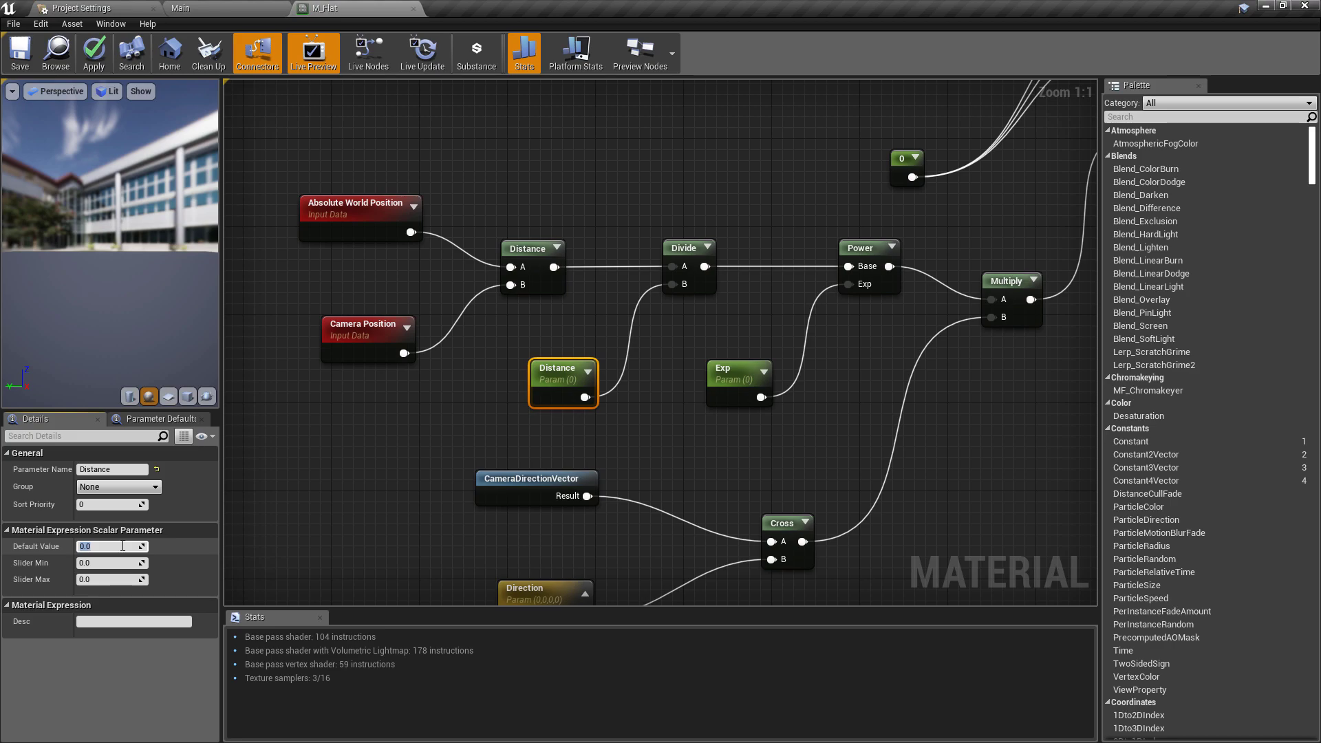
pyautogui.hotkey('shift', 'Tab')
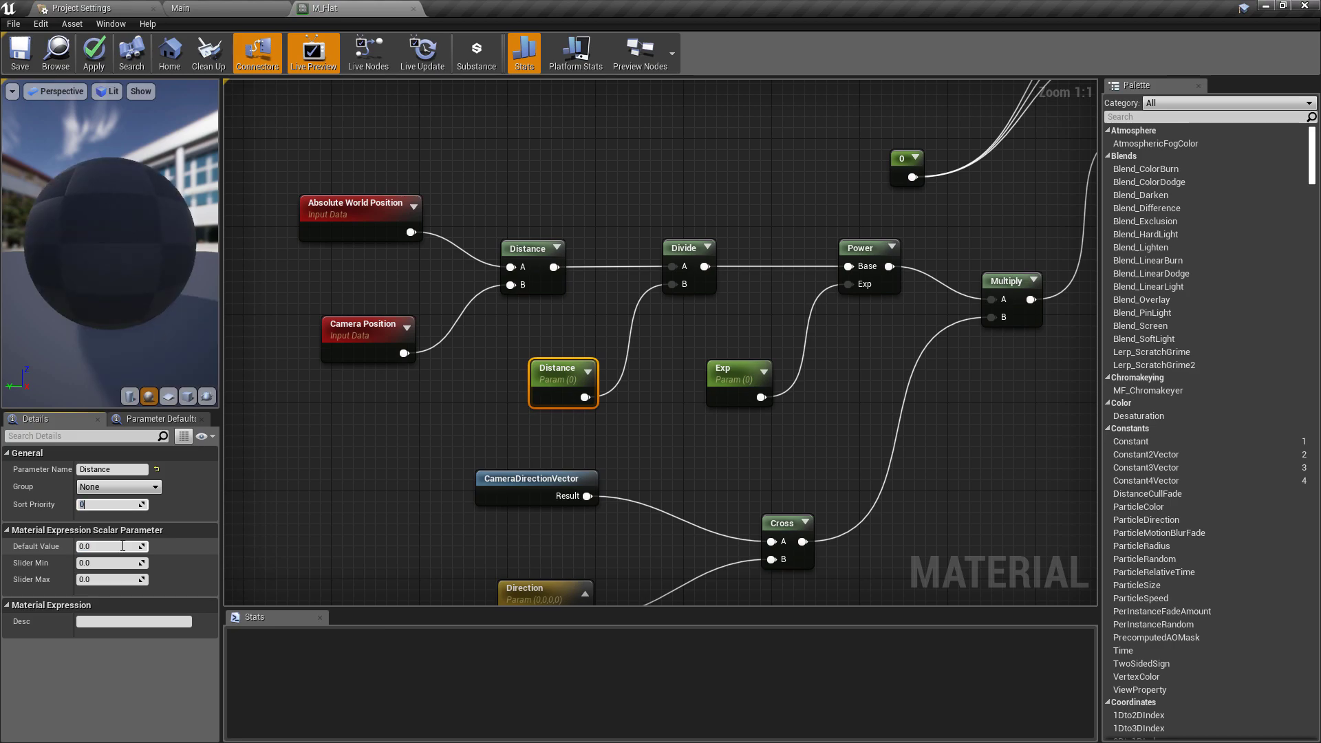
# Set the default value of the Exp parameter to 5
pyautogui.click(712, 375)
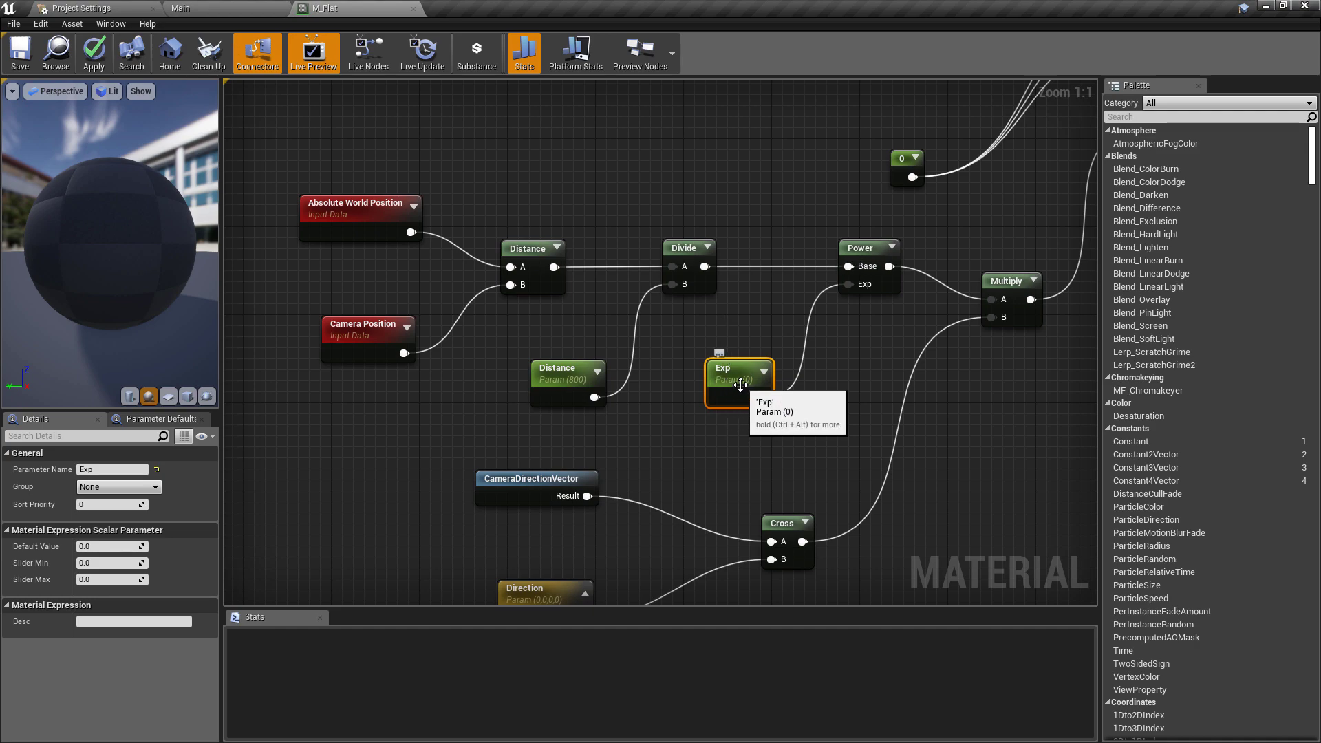
pyautogui.click(89, 547)
pyautogui.write('5')
pyautogui.press('Return')
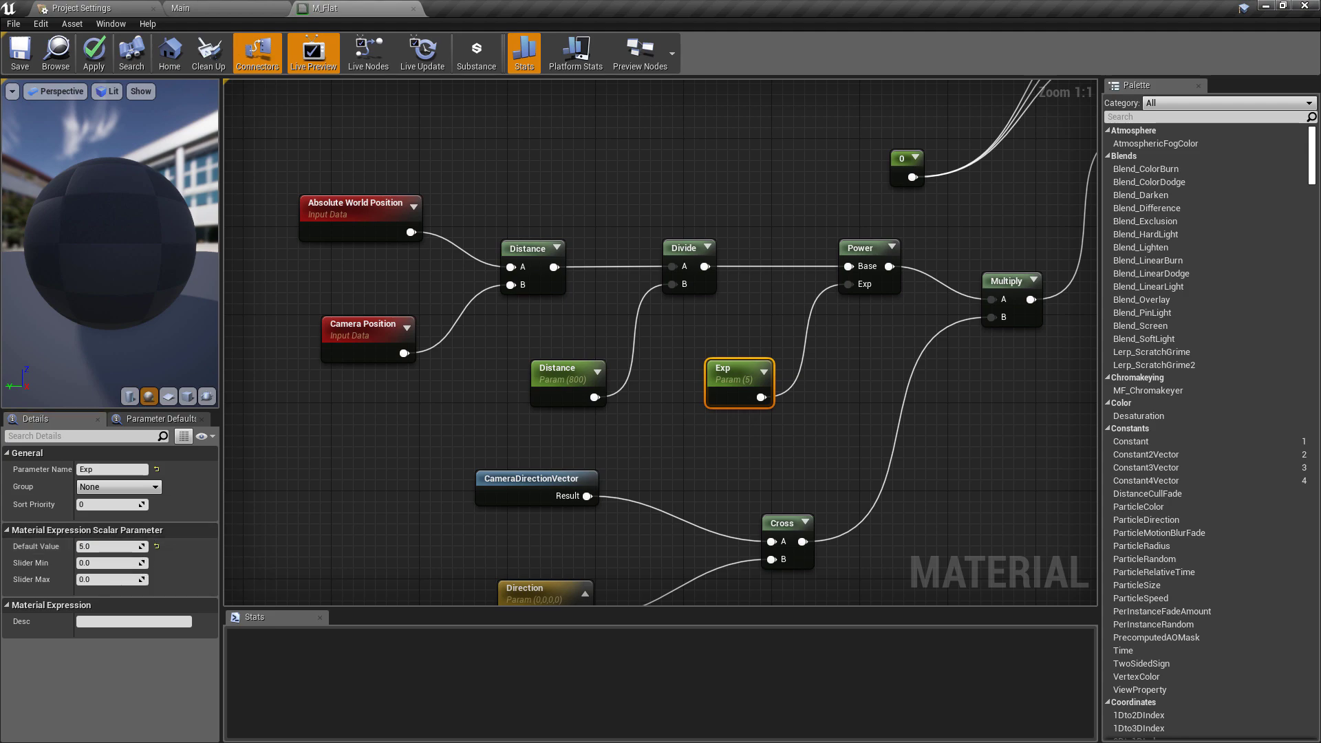
# Set the blue component of the Direction parameter's default value to 0.3 and apply the material changes
pyautogui.moveTo(515, 538); pyautogui.dragTo(577, 411, button='right')
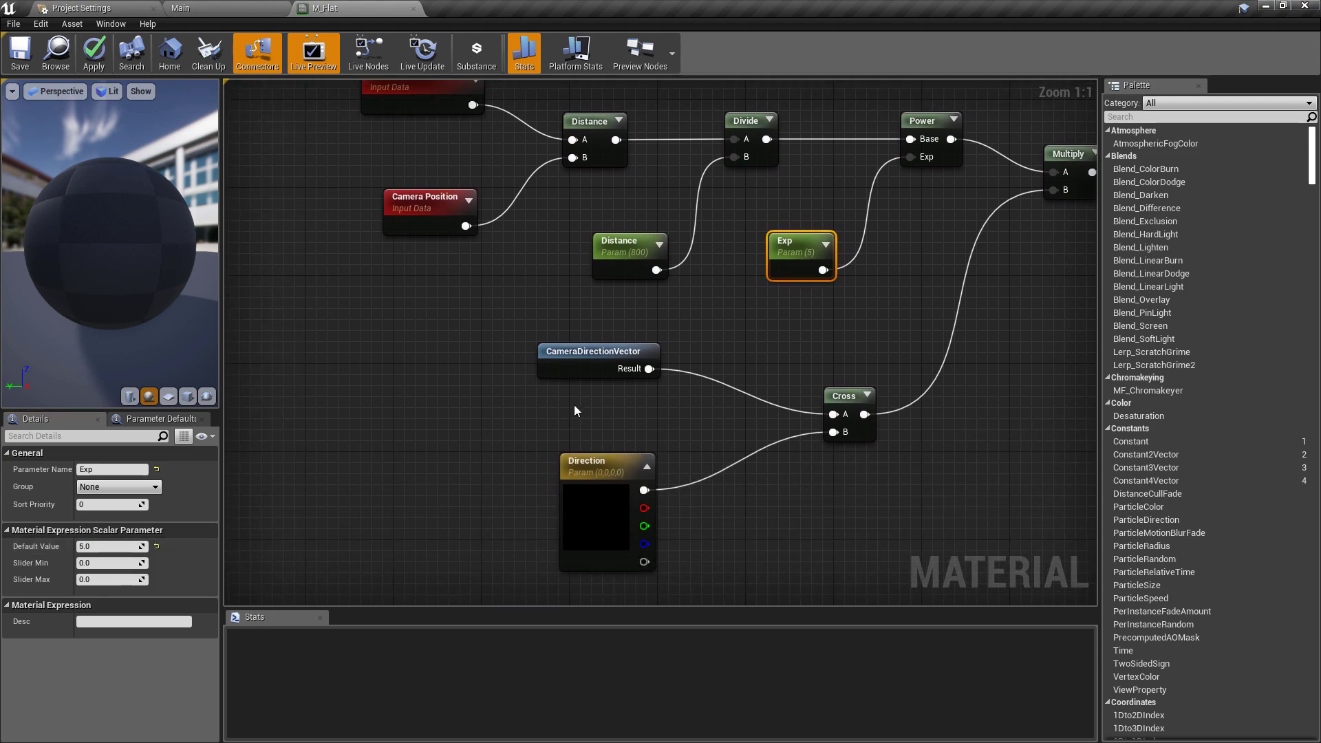
pyautogui.moveTo(805, 510); pyautogui.dragTo(823, 379, button='right')
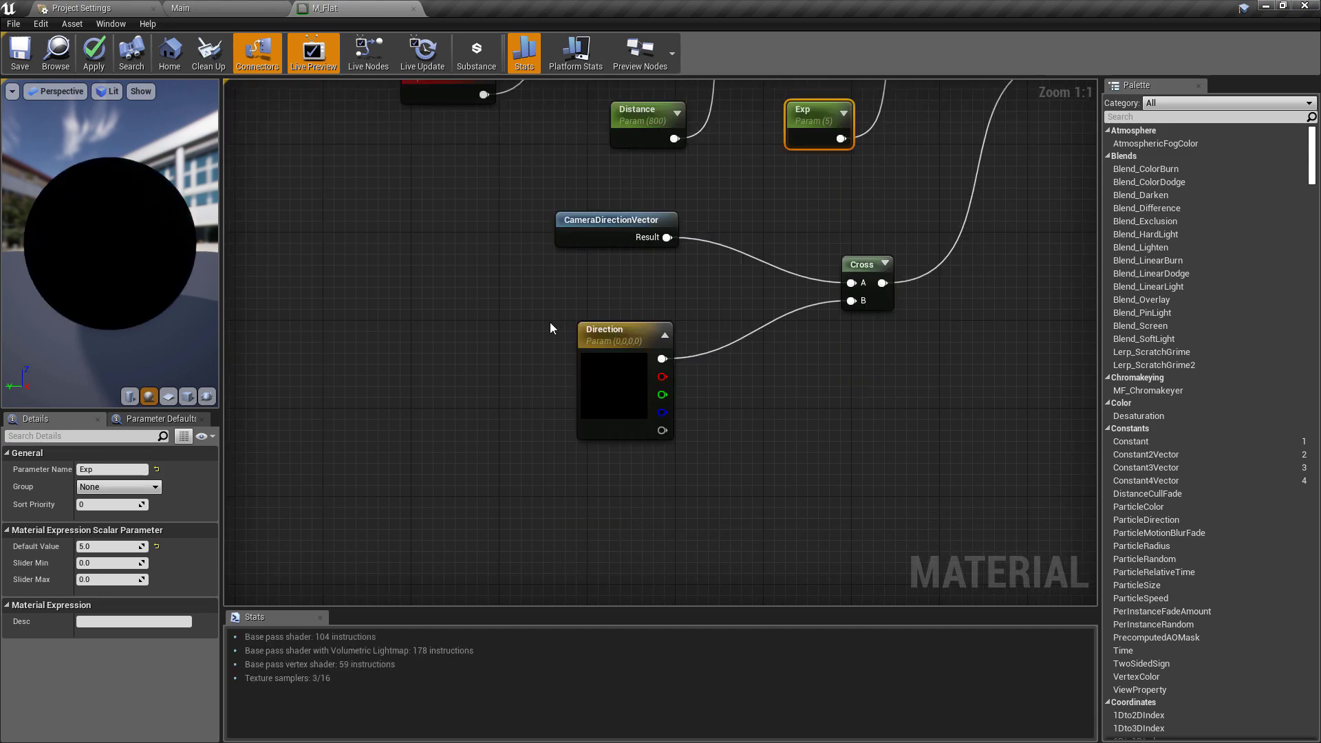
pyautogui.click(624, 378)
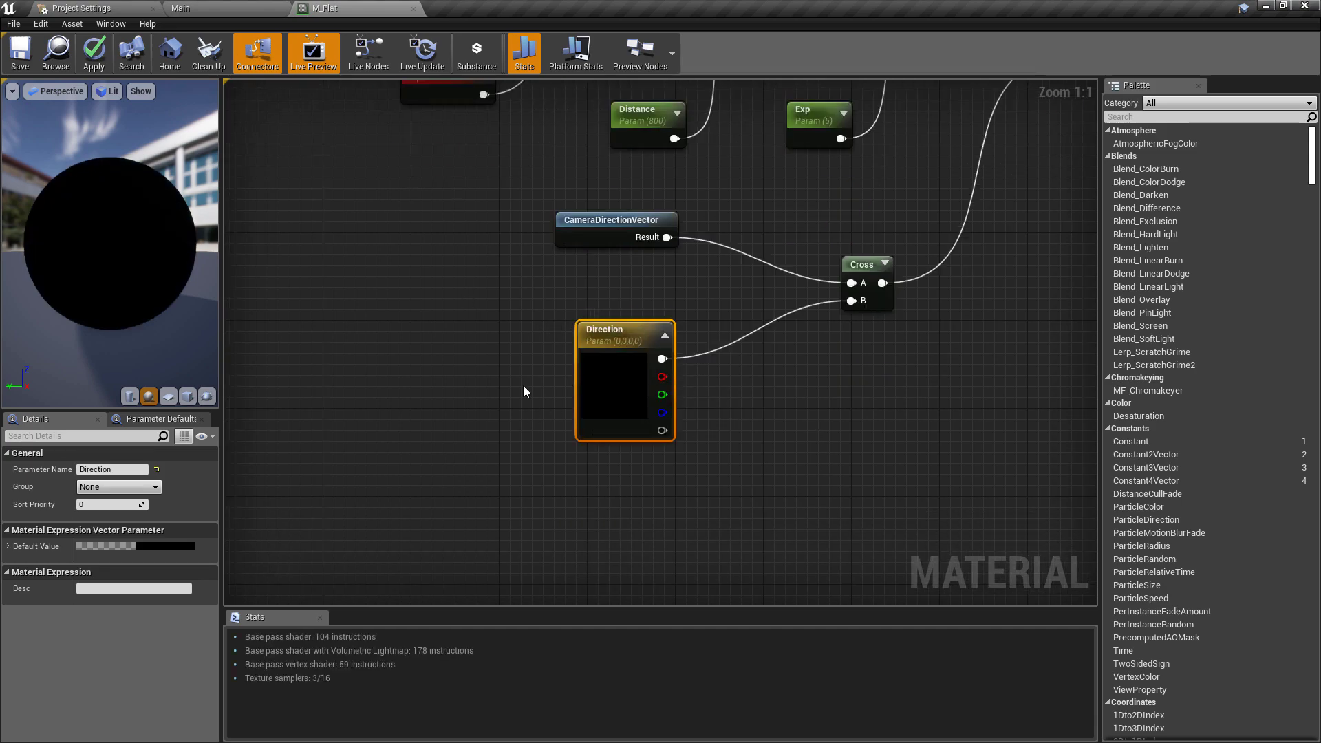
pyautogui.click(147, 547)
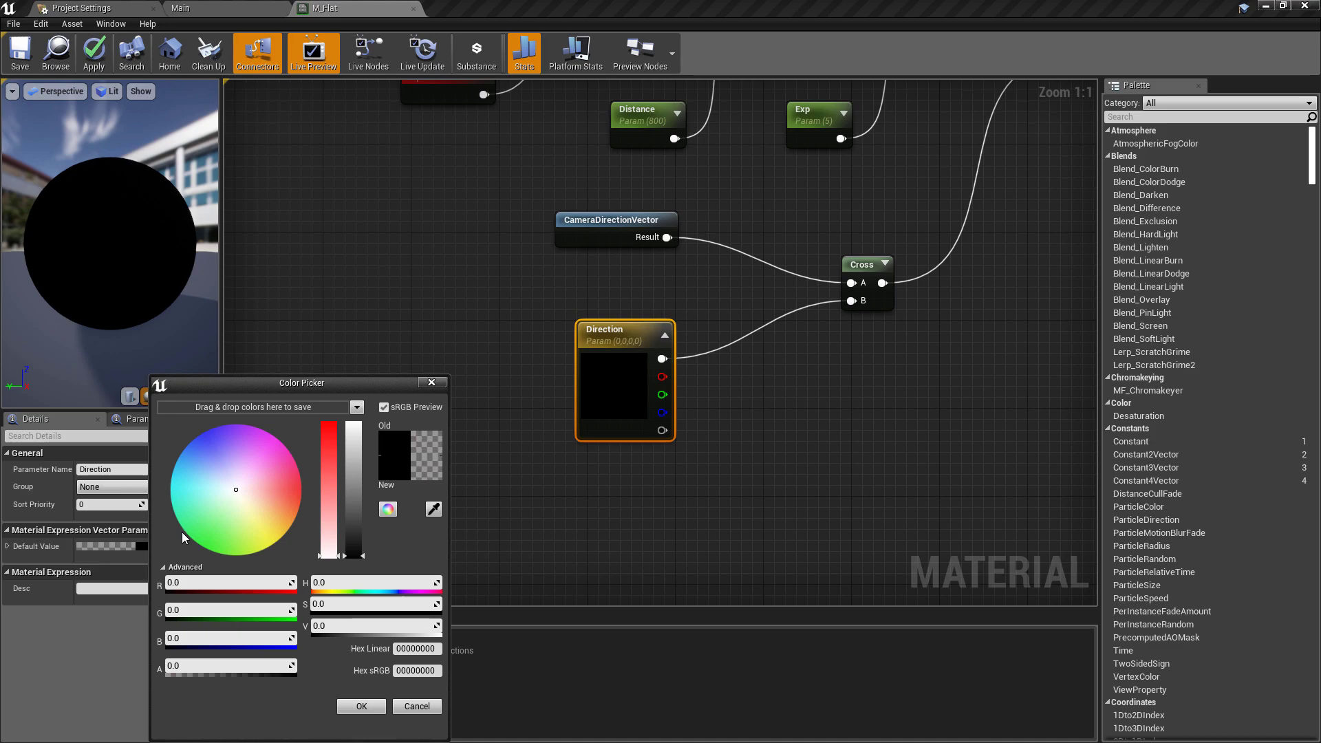
pyautogui.click(231, 638)
pyautogui.write('0.3')
pyautogui.press('Return')
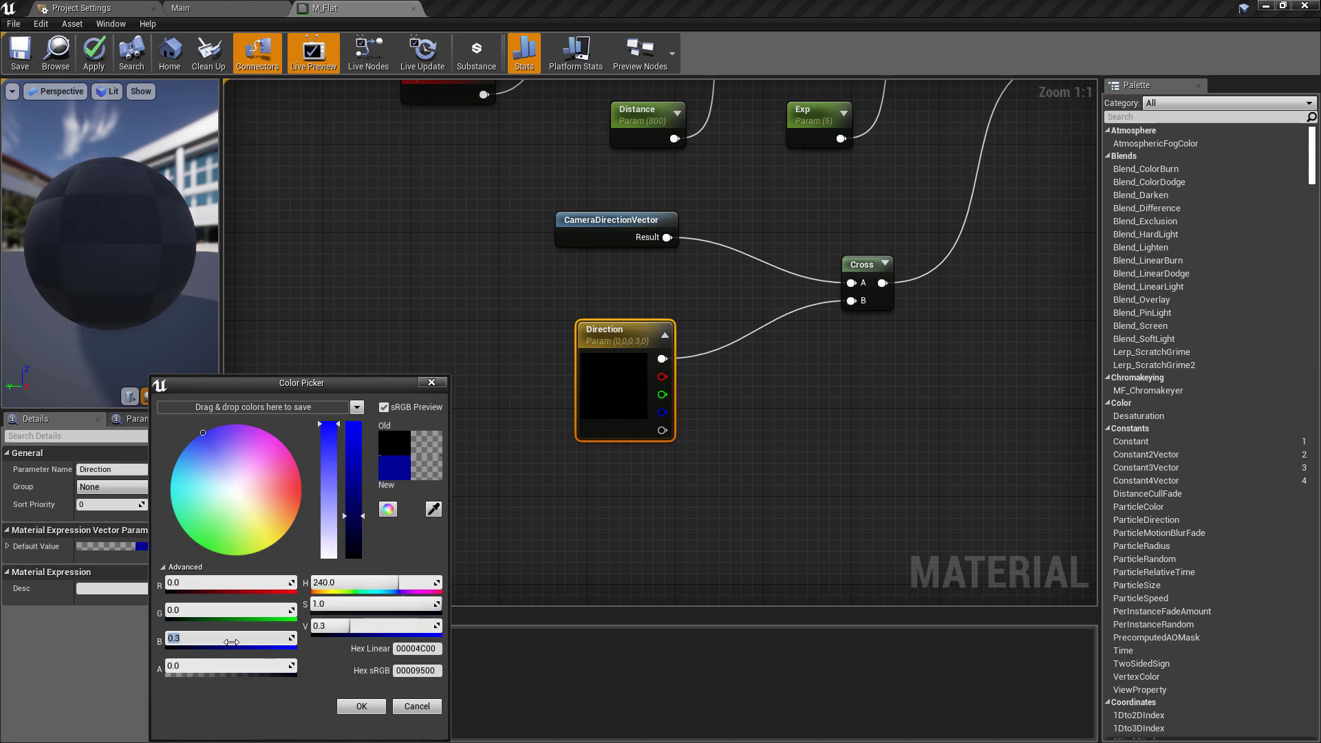
pyautogui.click(360, 706)
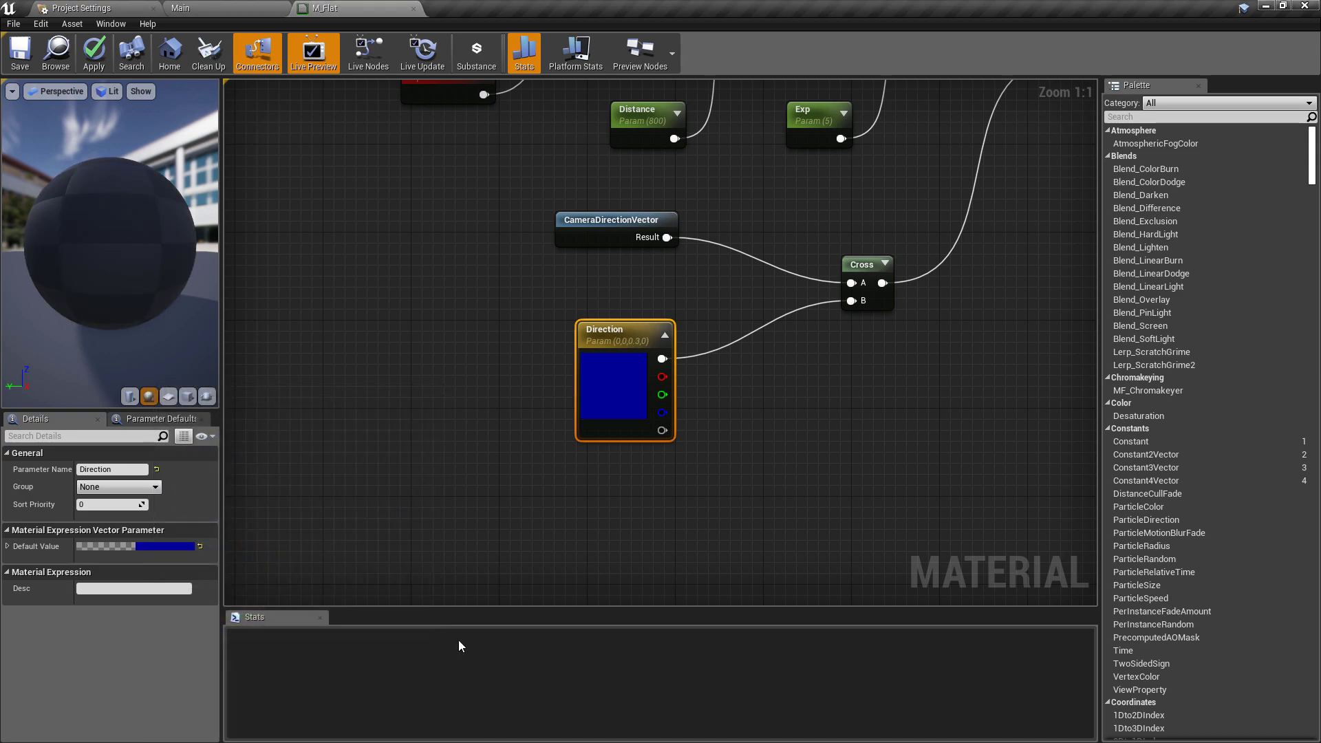
pyautogui.click(90, 50)
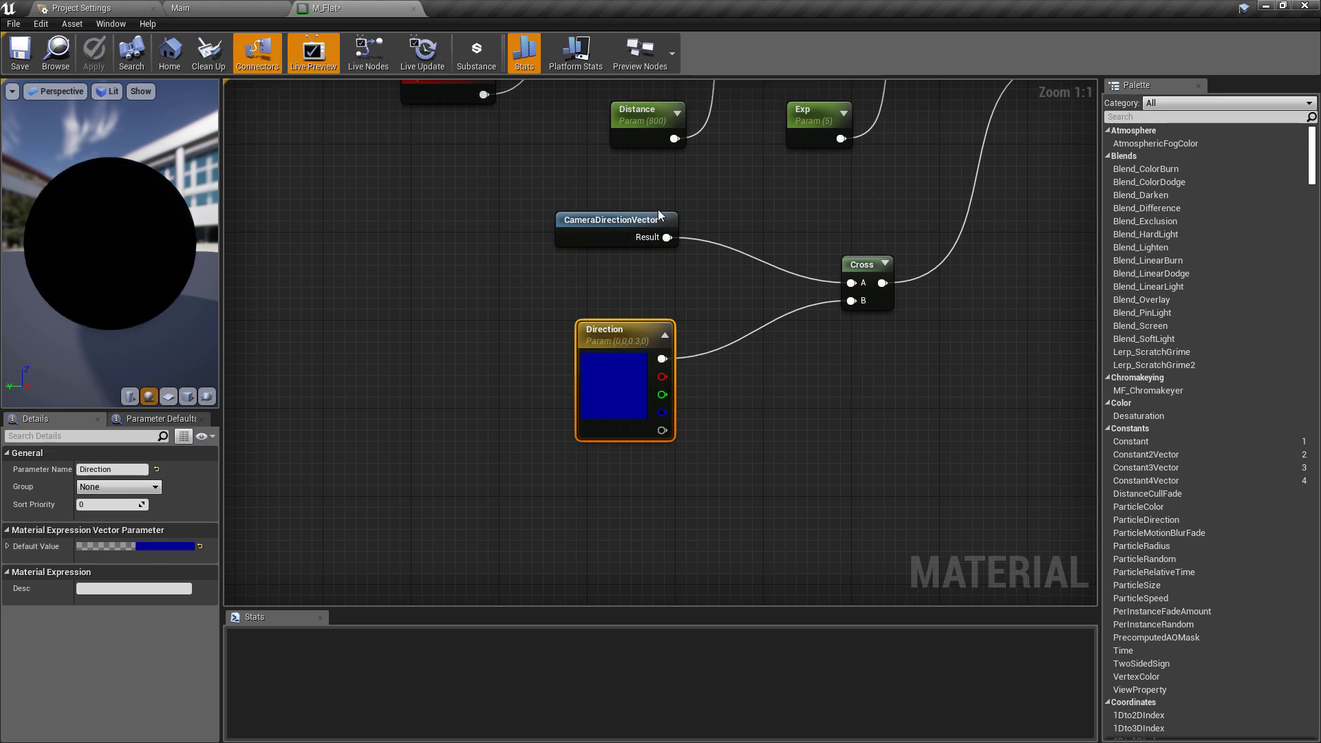
# Play the Main level and start a run to check the world-bending effect, ending the play session when done
pyautogui.click(181, 9)
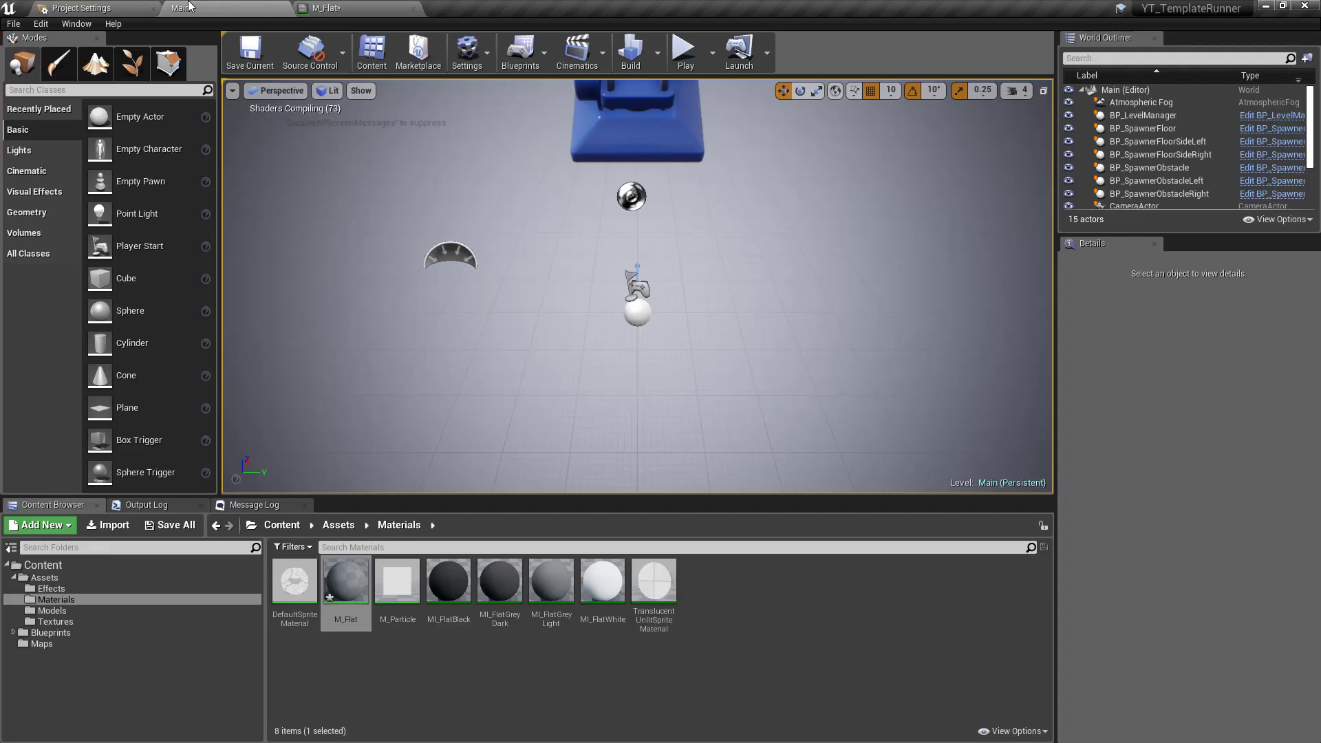
pyautogui.click(684, 52)
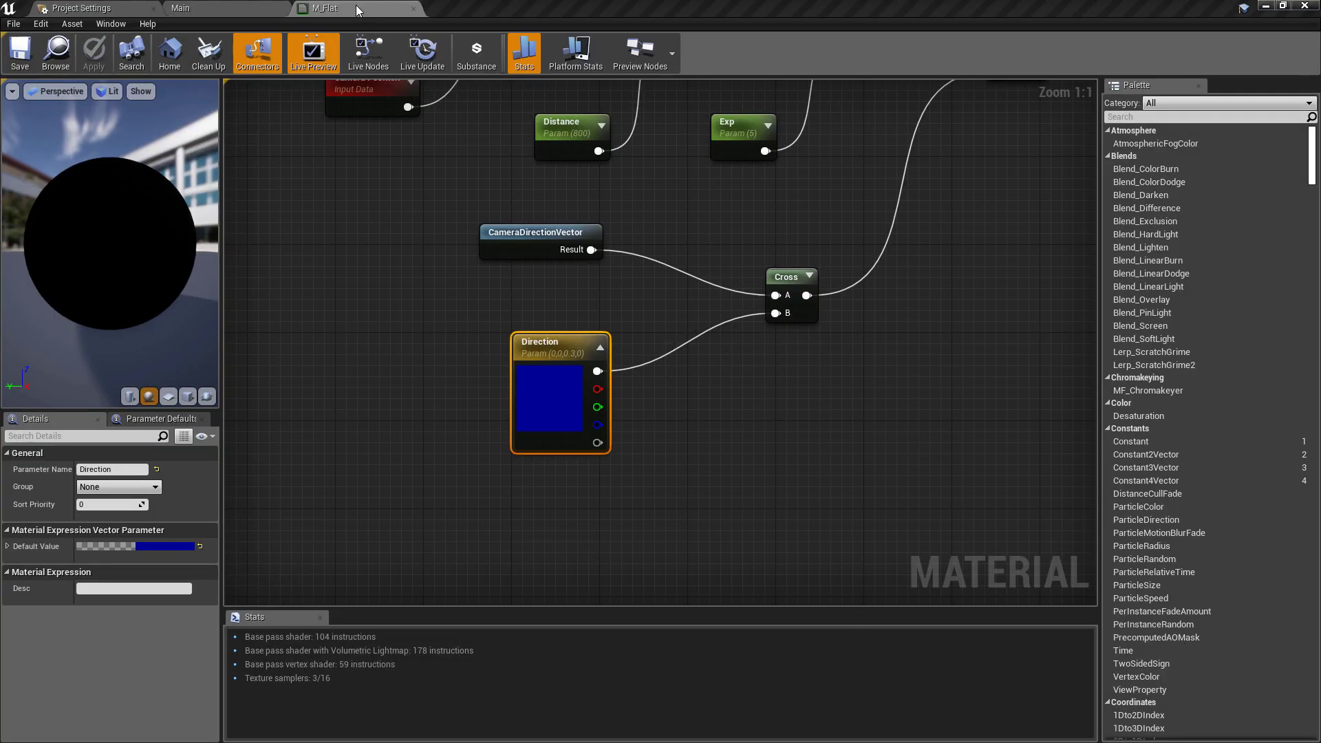
pyautogui.click(263, 7)
pyautogui.click(683, 52)
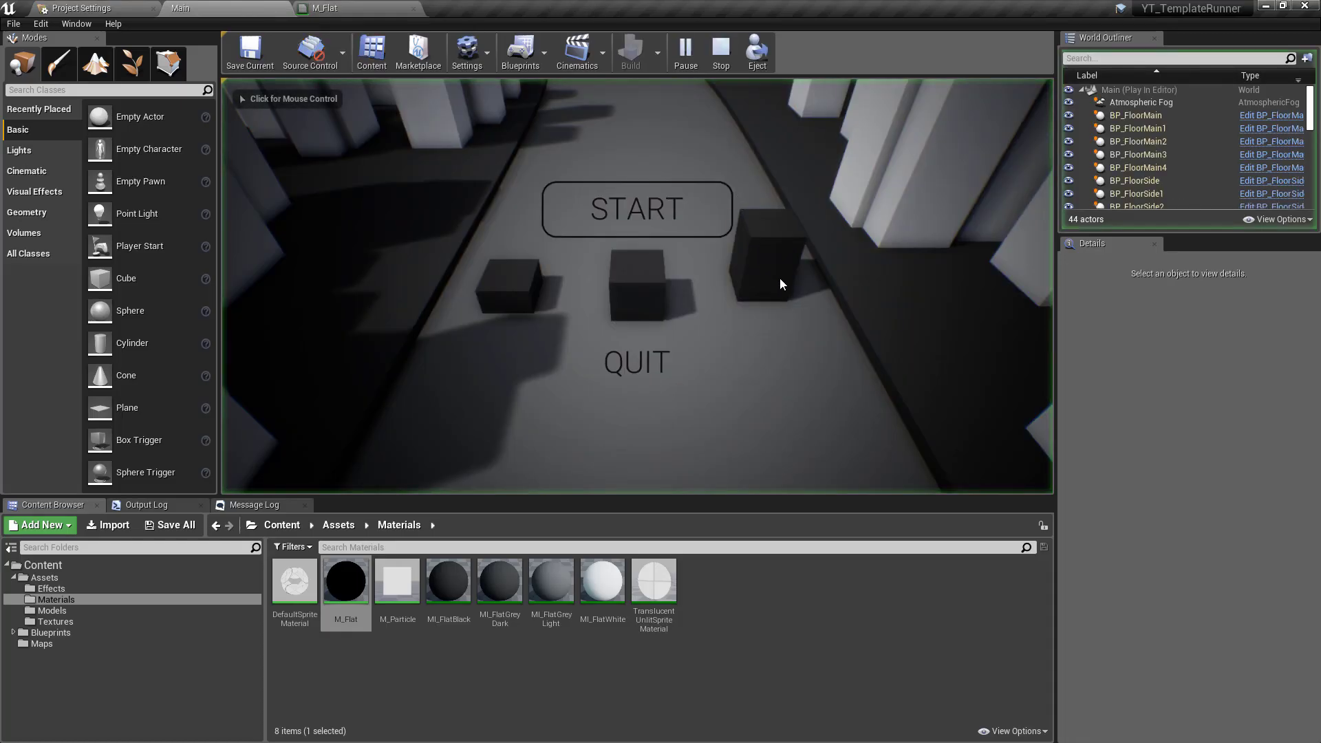
pyautogui.click(676, 205)
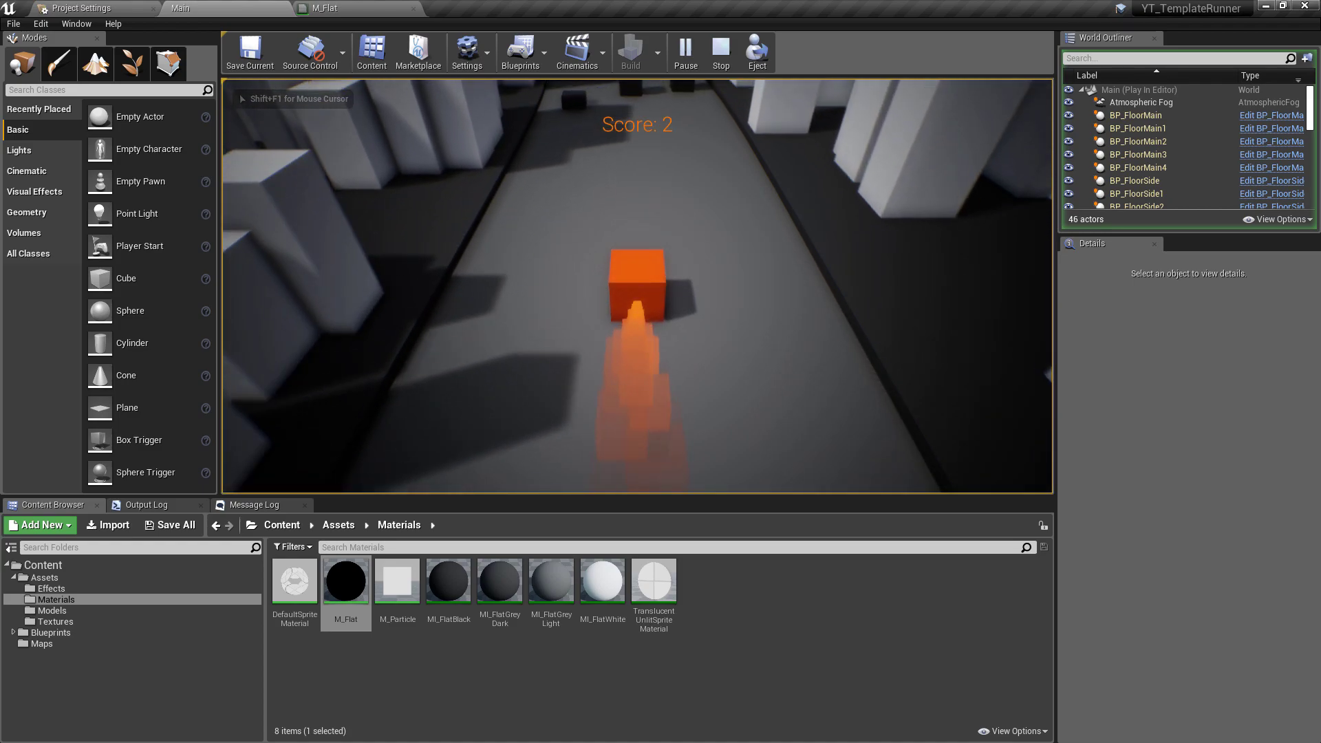
pyautogui.press('Escape')
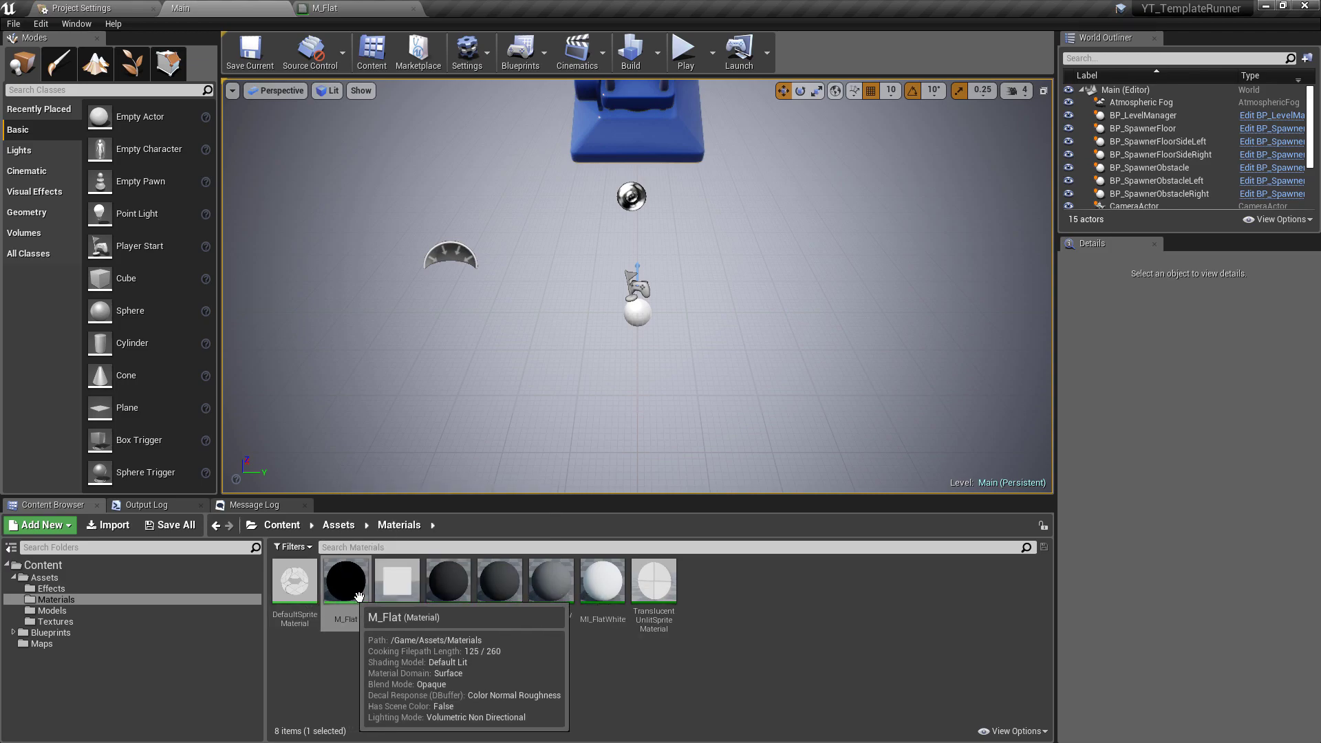
# Override the Distance parameter of the MI_FlatBlack material instance with about 411.63 and save the instance
pyautogui.doubleClick(448, 581)
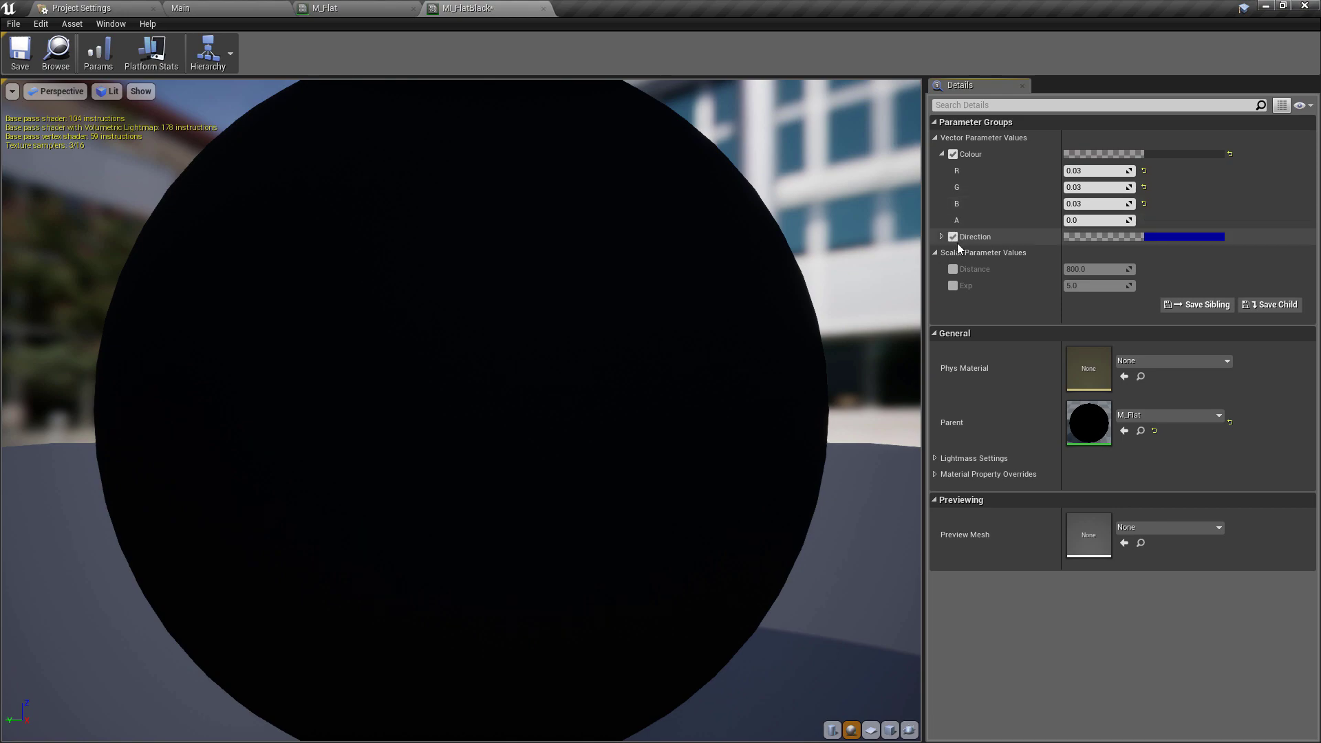
pyautogui.click(953, 269)
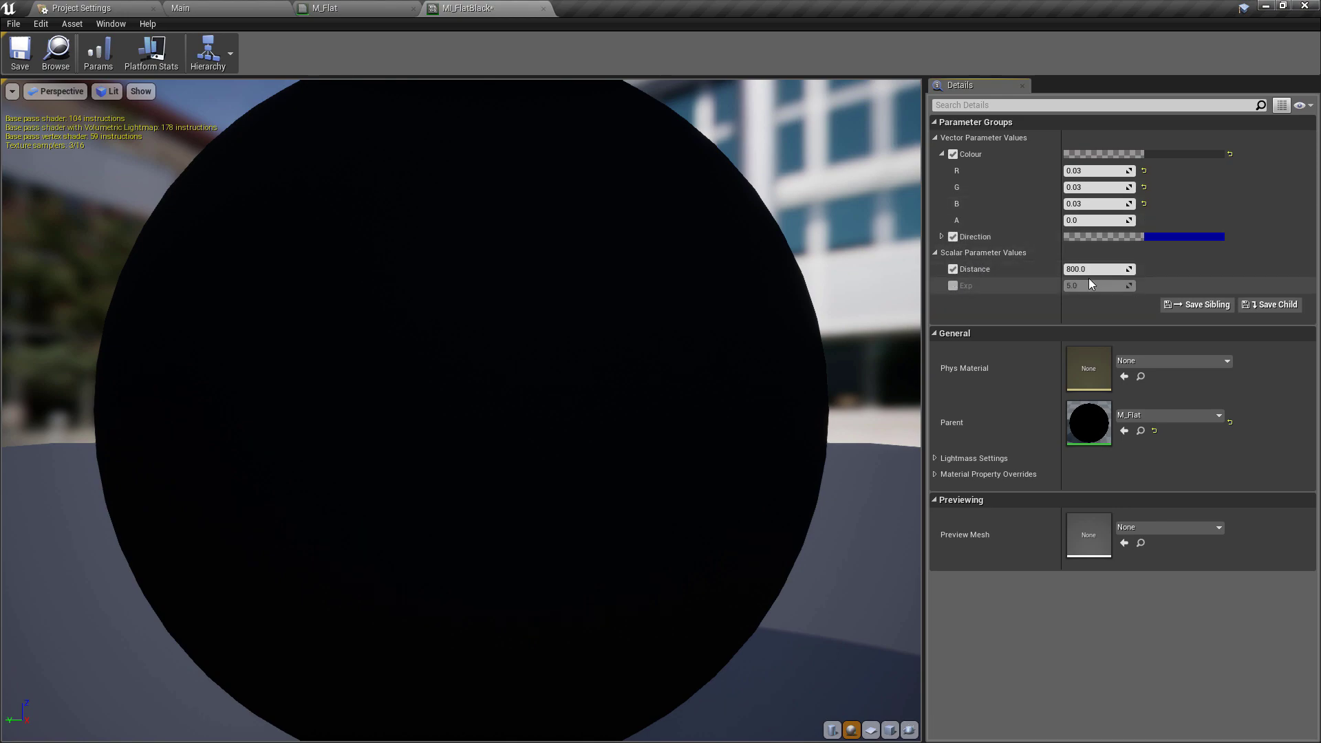
pyautogui.moveTo(1098, 269); pyautogui.dragTo(1087, 269)
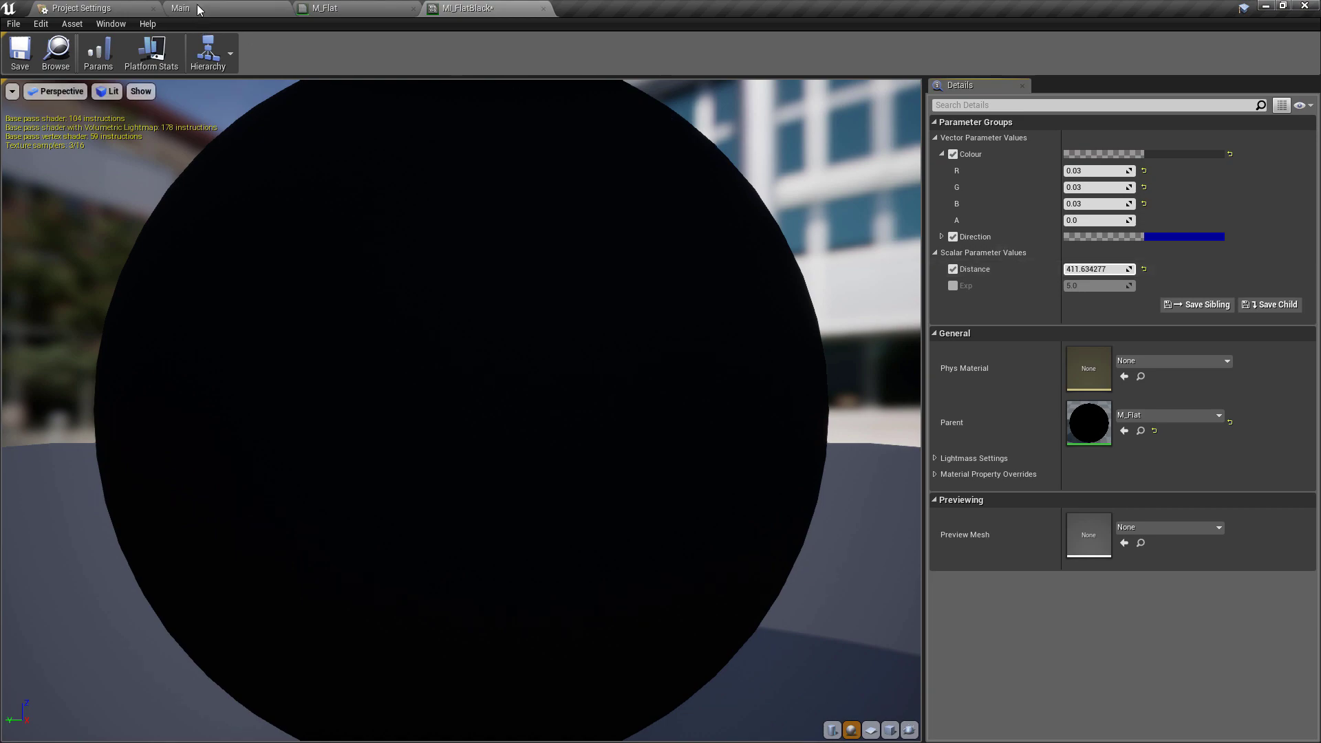
pyautogui.click(252, 7)
pyautogui.click(482, 8)
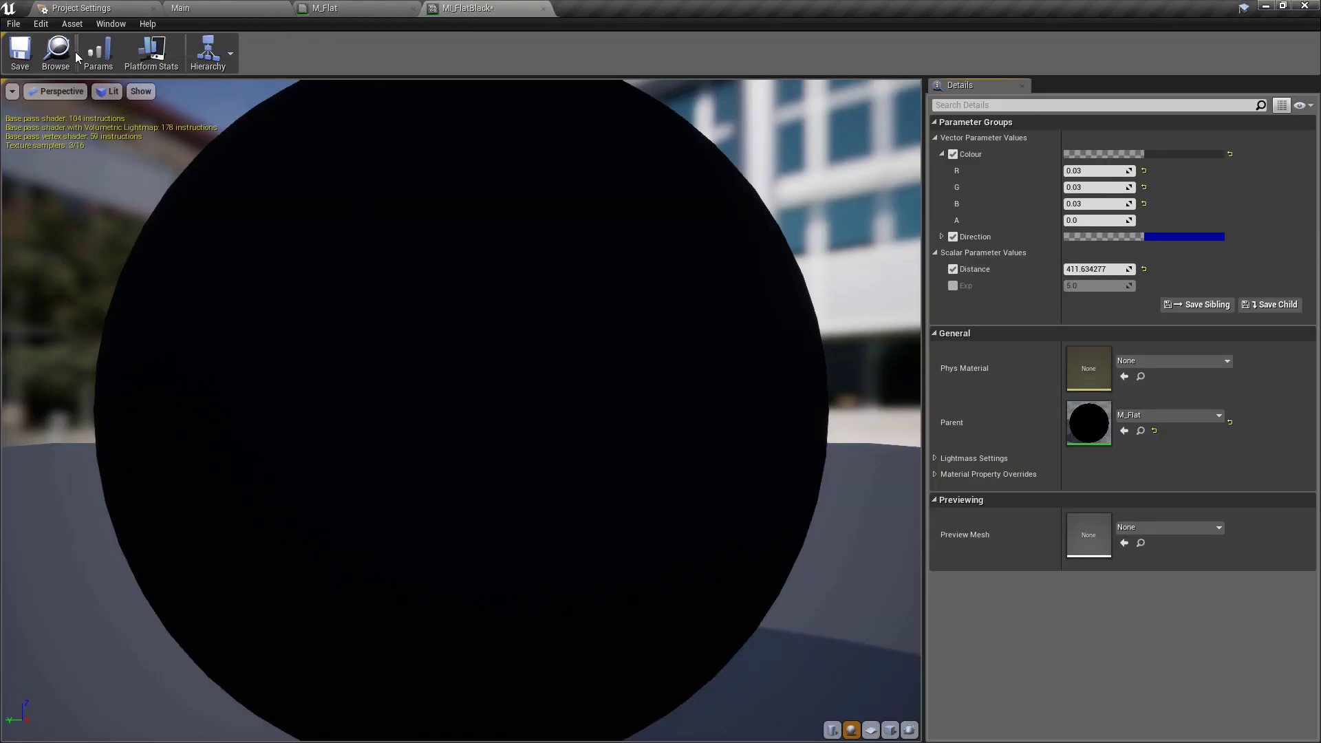
pyautogui.click(20, 52)
# Play the Main level and start a run to check MI_FlatBlack's overridden distance, ending the play session when done
pyautogui.click(260, 7)
pyautogui.click(675, 71)
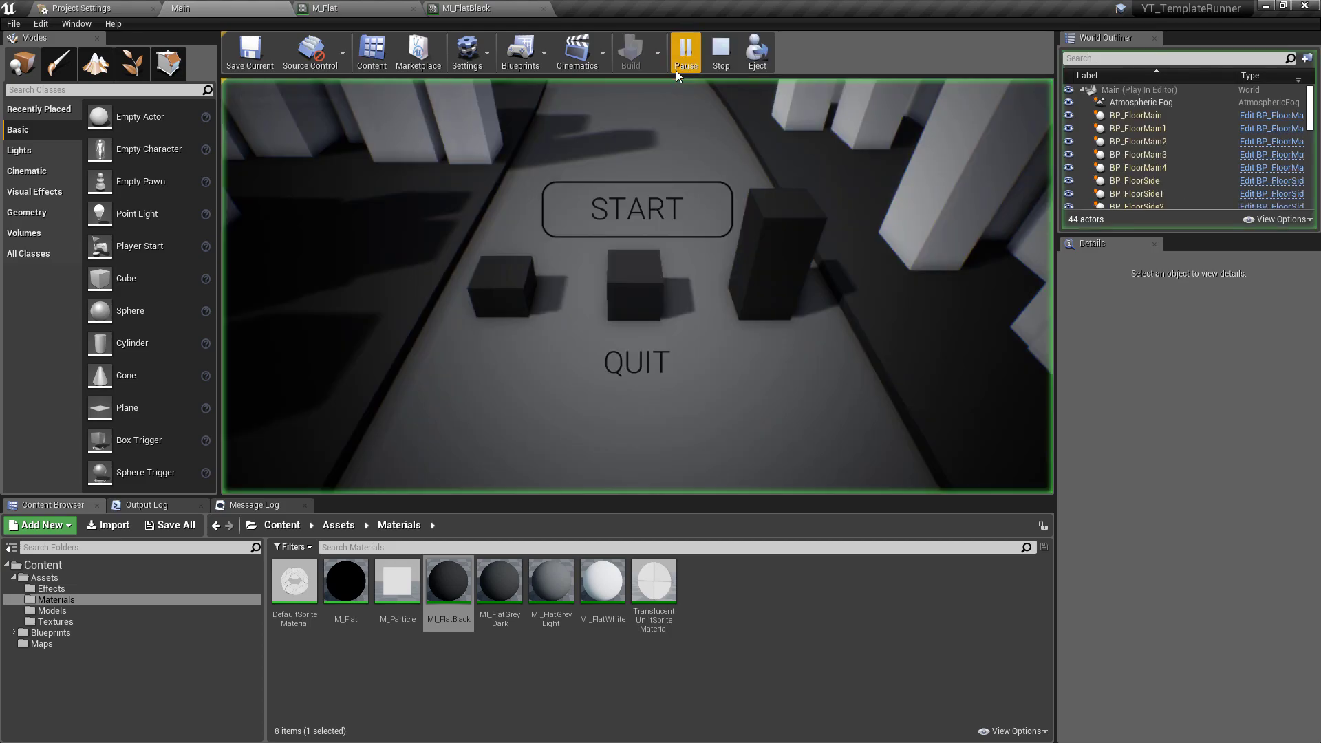
pyautogui.click(664, 205)
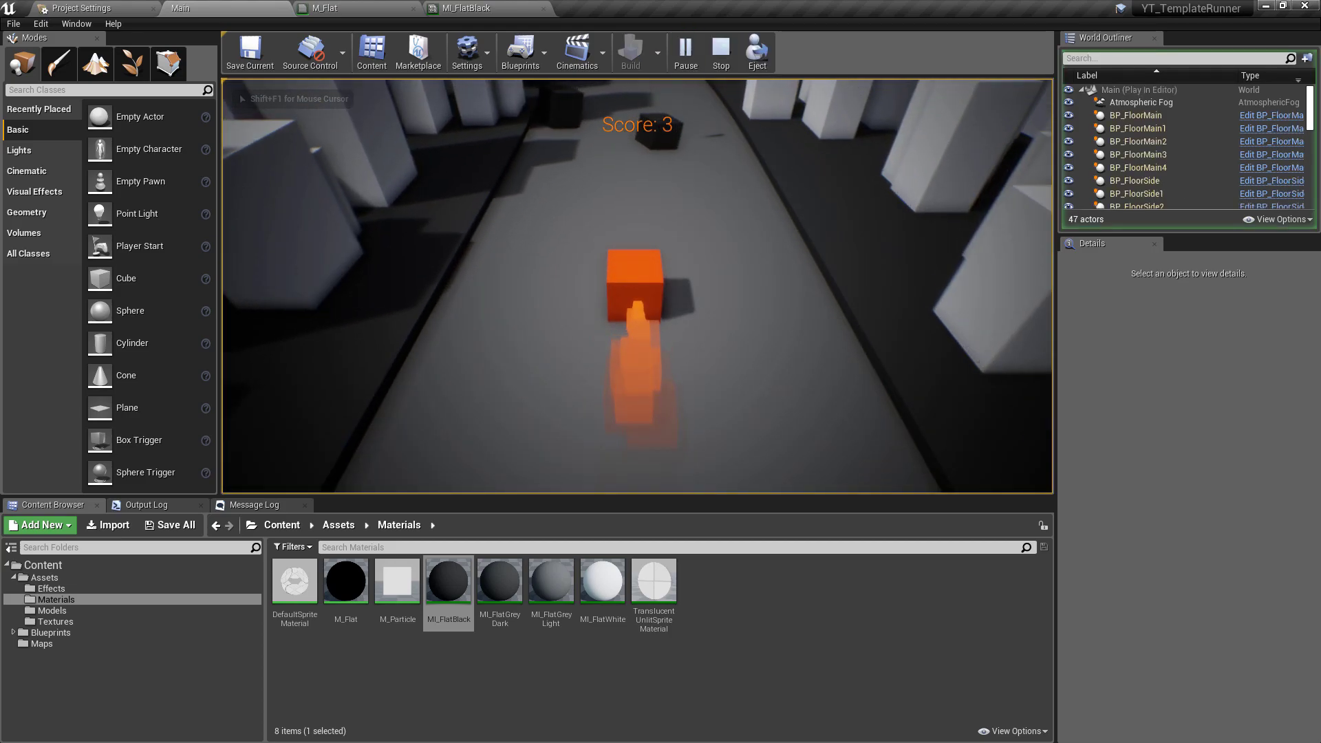
pyautogui.press('Escape')
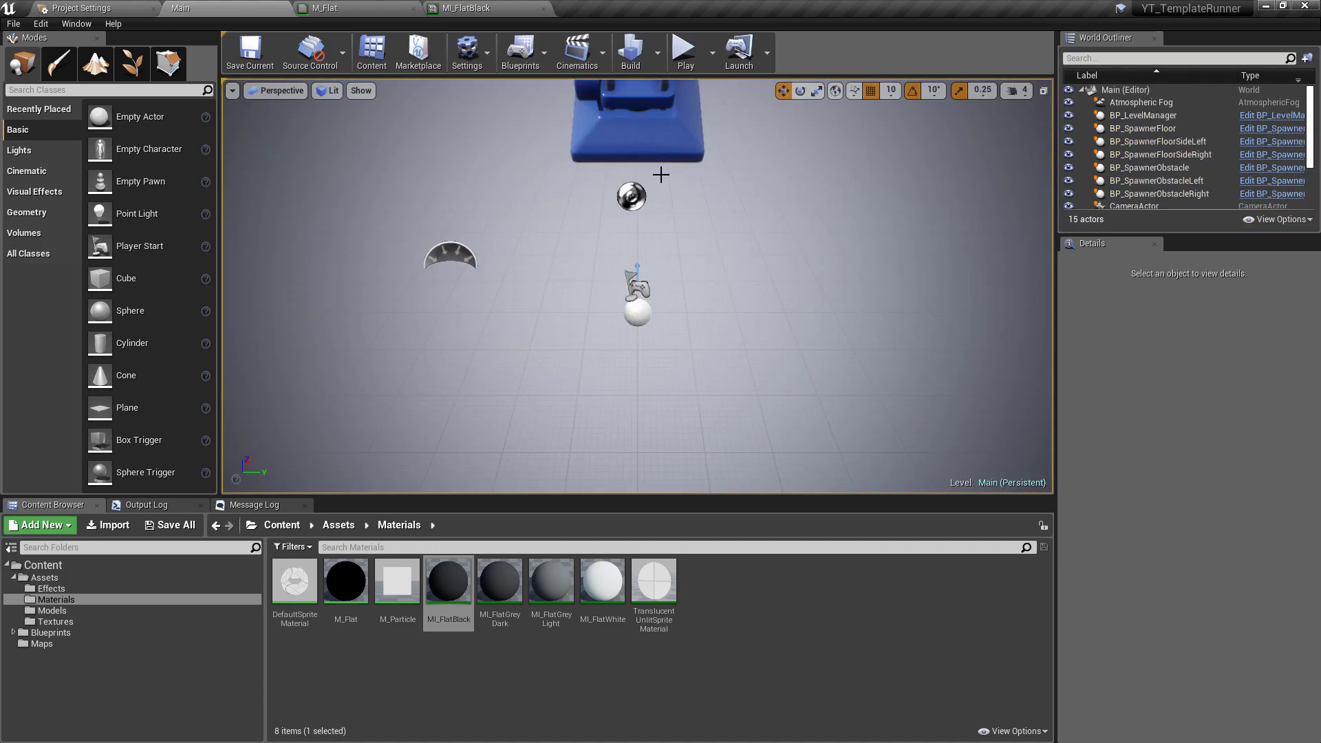
# Reset MI_FlatBlack's Distance value, turn off its Distance and Direction overrides, and save all changes
pyautogui.click(509, 8)
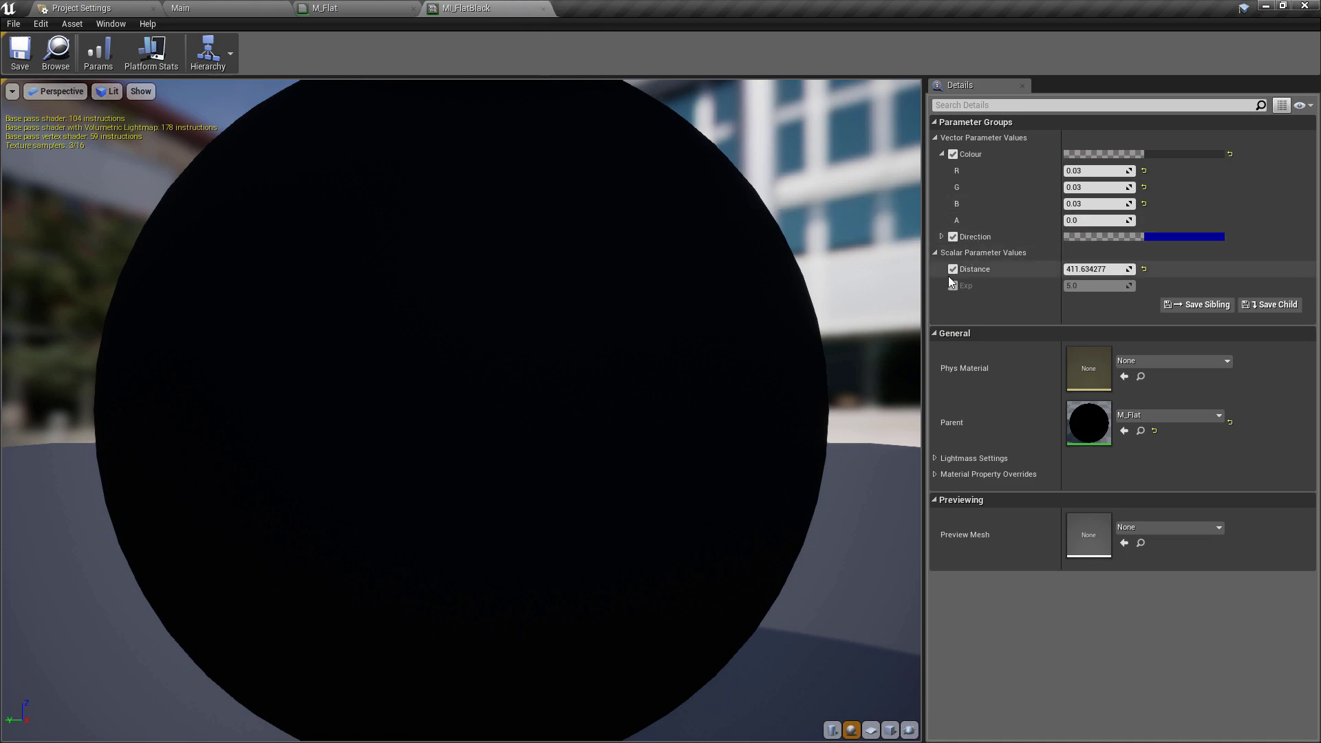
pyautogui.click(1144, 269)
pyautogui.click(954, 270)
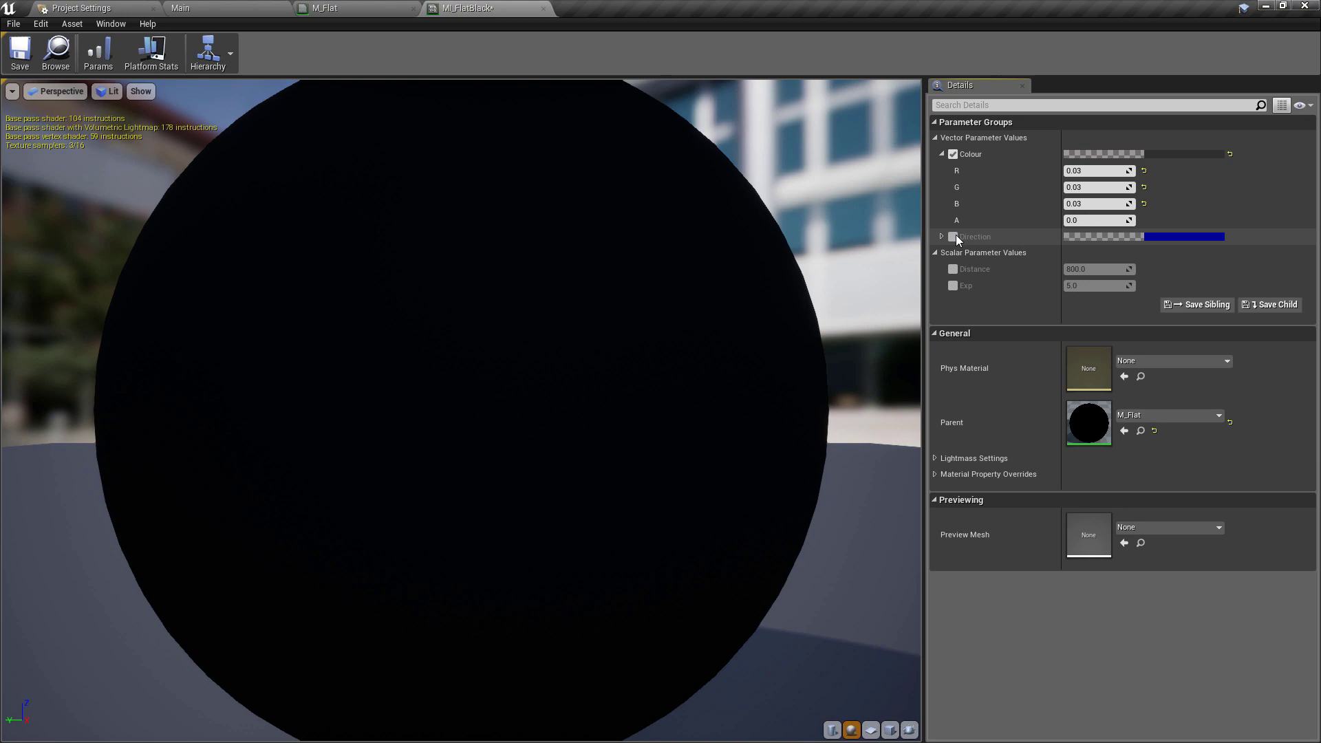
pyautogui.click(285, 7)
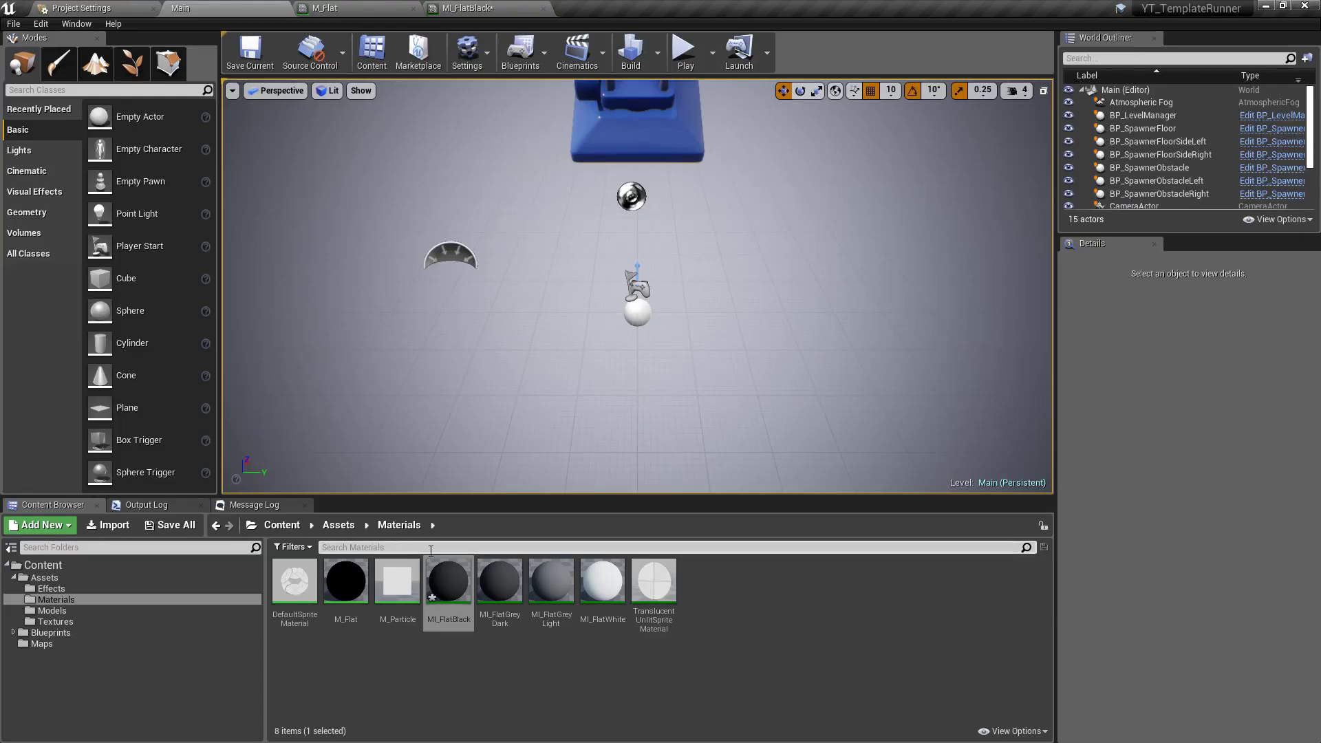
pyautogui.hotkey('ctrl', 'shift', 's')
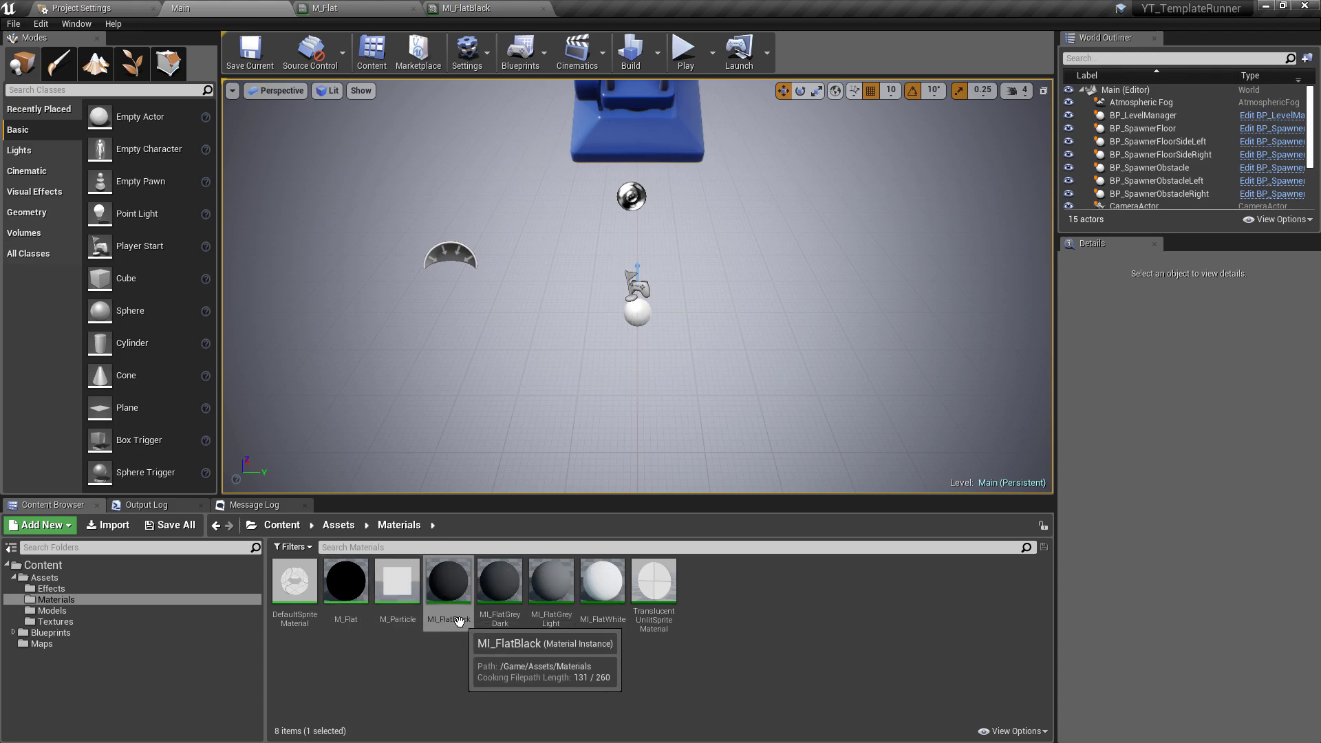
# Rename the M_Flat material to M_Base
pyautogui.click(366, 581)
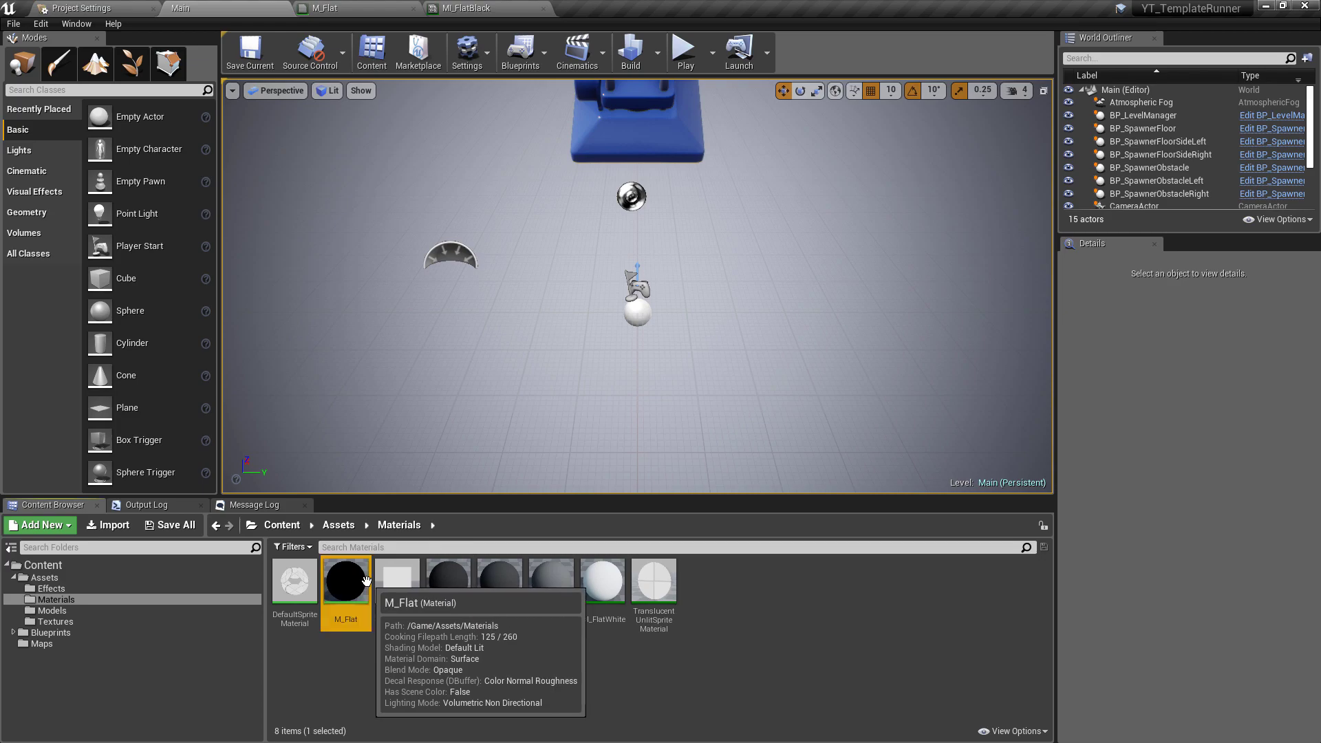
pyautogui.press('F2')
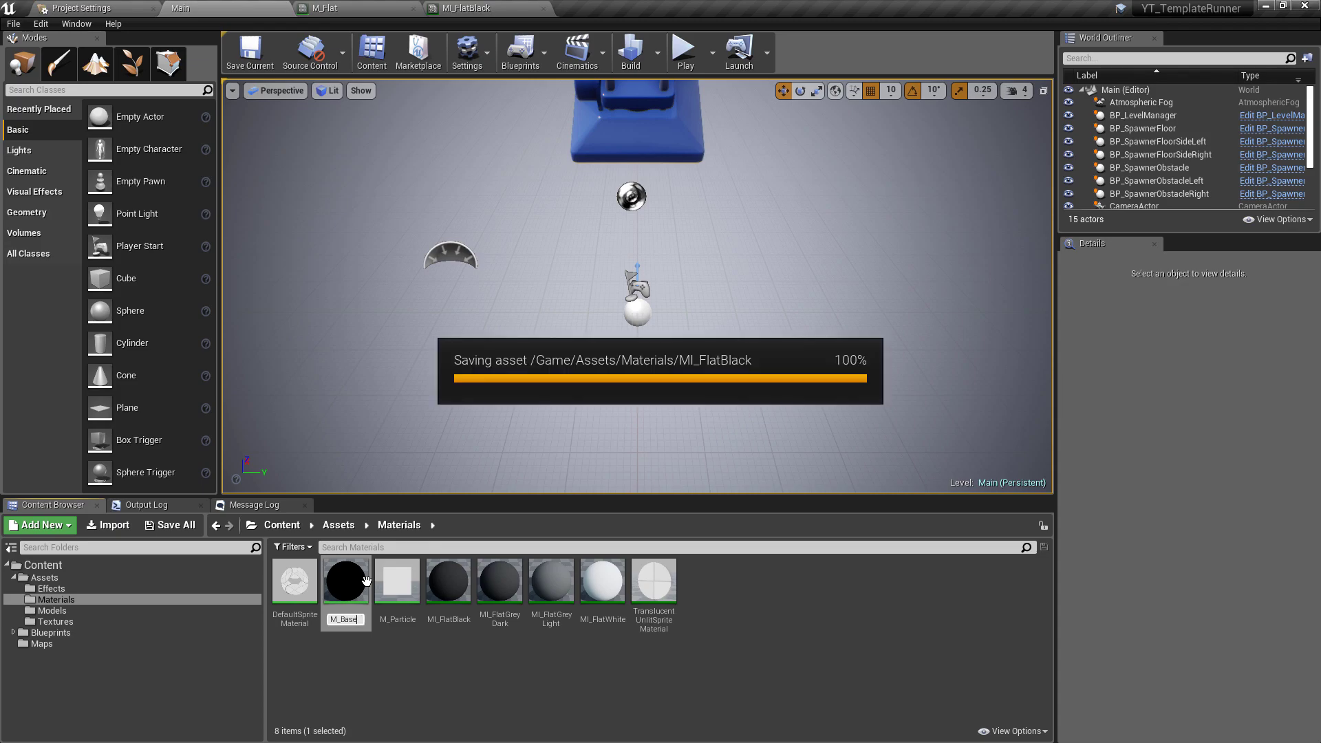
pyautogui.press('BackSpace')
pyautogui.press('BackSpace')
pyautogui.press('BackSpace')
pyautogui.write('Base')
pyautogui.press('Return')
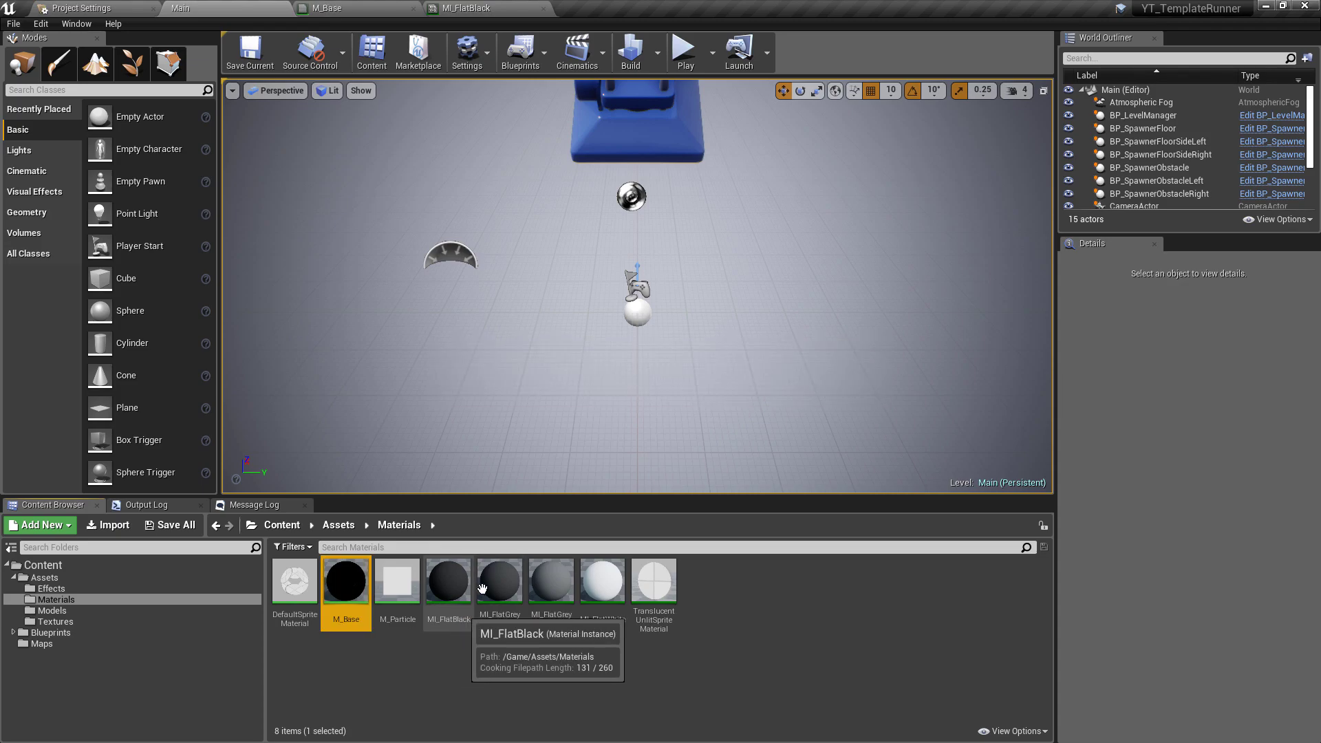
# Duplicate the MI_FlatBlack material instance and name the copy MI_CurveBase
pyautogui.click(460, 610)
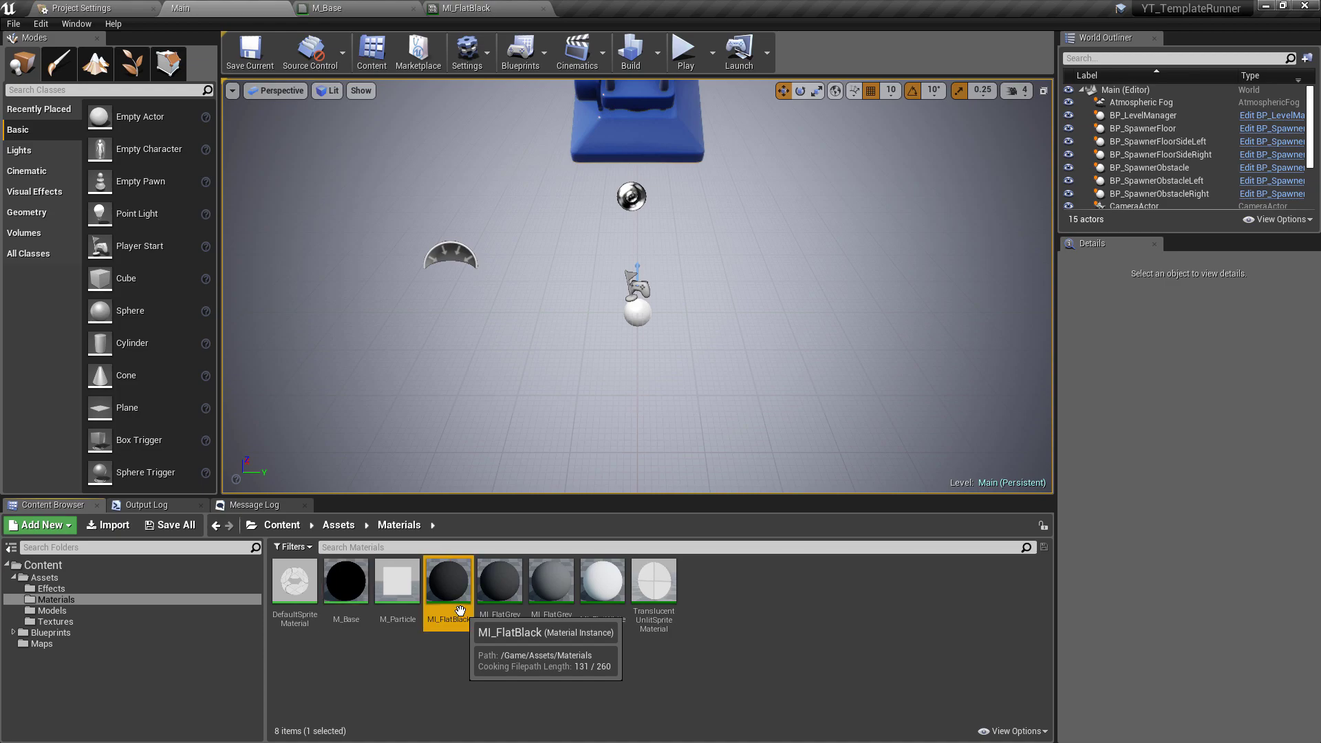
pyautogui.hotkey('ctrl', 'w')
pyautogui.press('End')
pyautogui.press('BackSpace')
pyautogui.press('BackSpace')
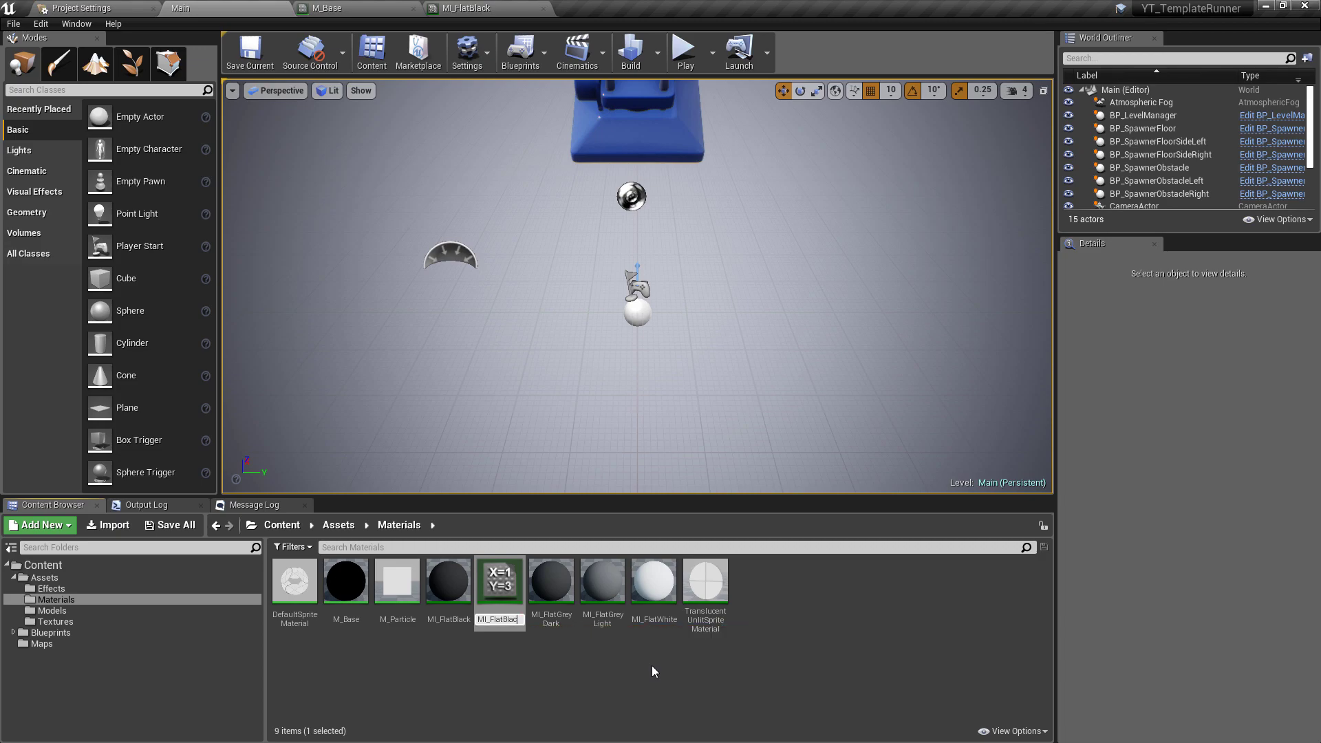
pyautogui.press('BackSpace')
pyautogui.press('BackSpace')
pyautogui.press('BackSpace')
pyautogui.press('BackSpace')
pyautogui.press('BackSpace')
pyautogui.press('BackSpace')
pyautogui.press('BackSpace')
pyautogui.press('BackSpace')
pyautogui.write('CurveBase')
pyautogui.press('Return')
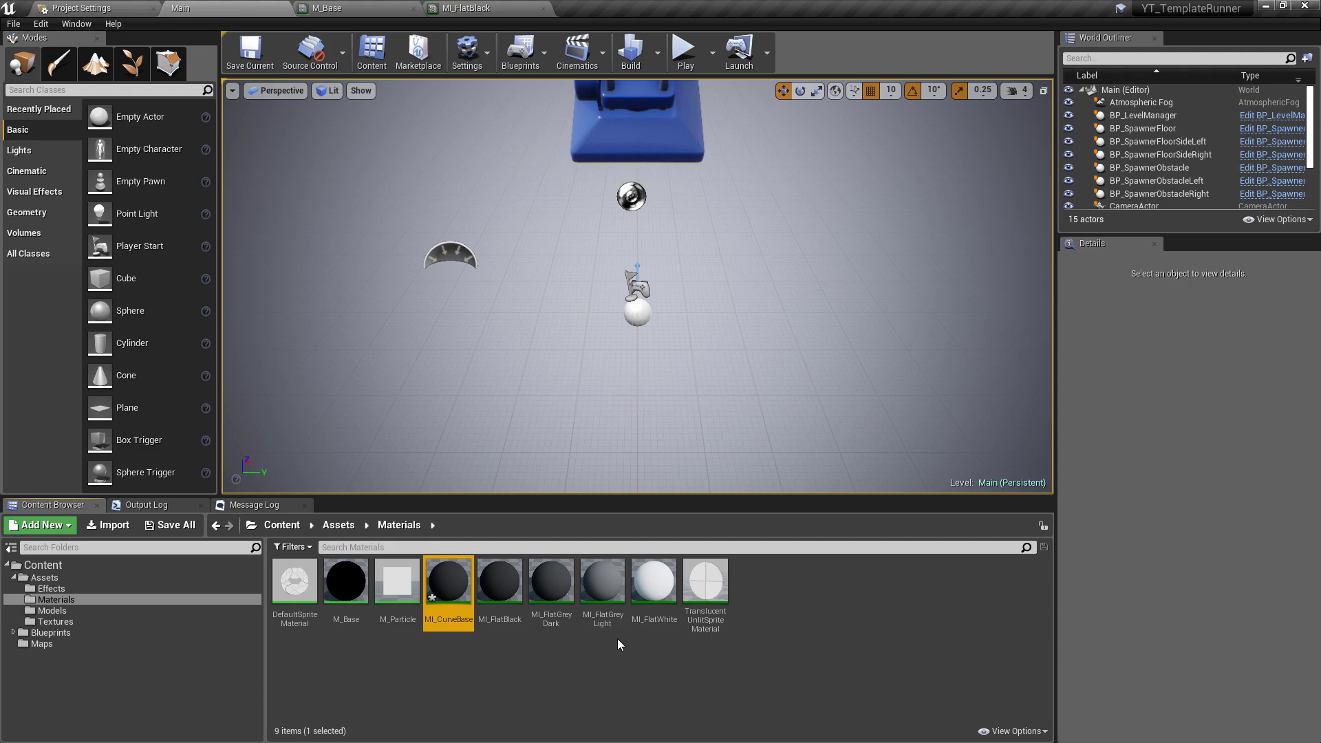
# Open MI_FlatBlack, MI_FlatGreyDark, MI_FlatGreyLight and MI_FlatWhite together, and set MI_FlatBlack's parent to MI_CurveBase
pyautogui.click(501, 587)
pyautogui.keyDown('shift'); pyautogui.click(652, 581); pyautogui.keyUp('shift')
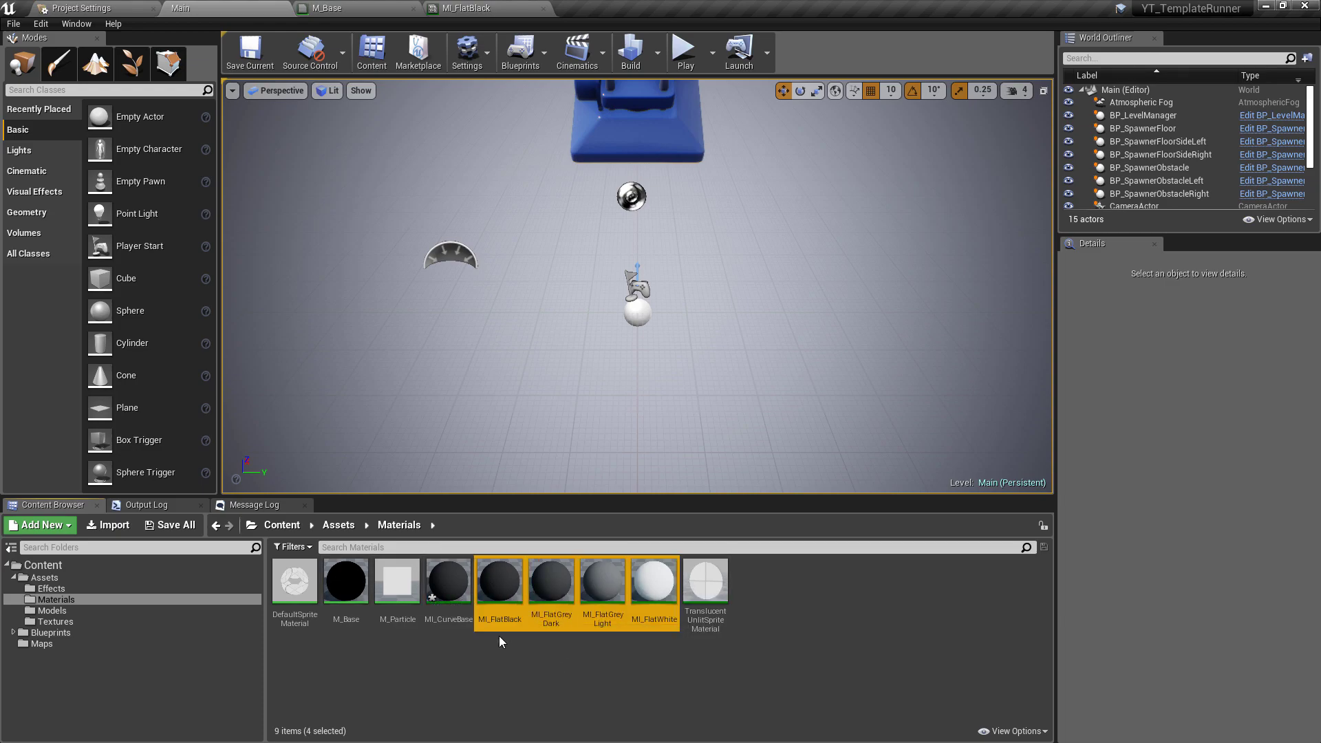
pyautogui.press('Return')
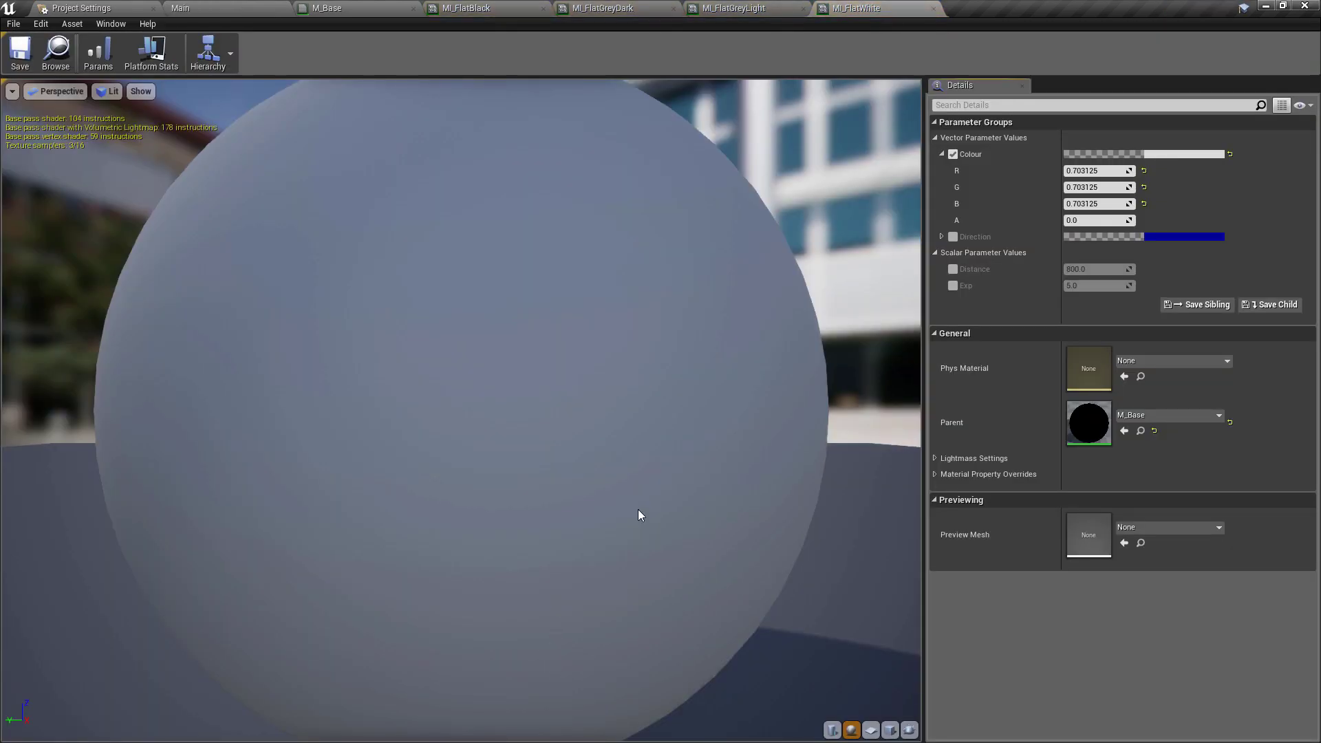
pyautogui.click(482, 9)
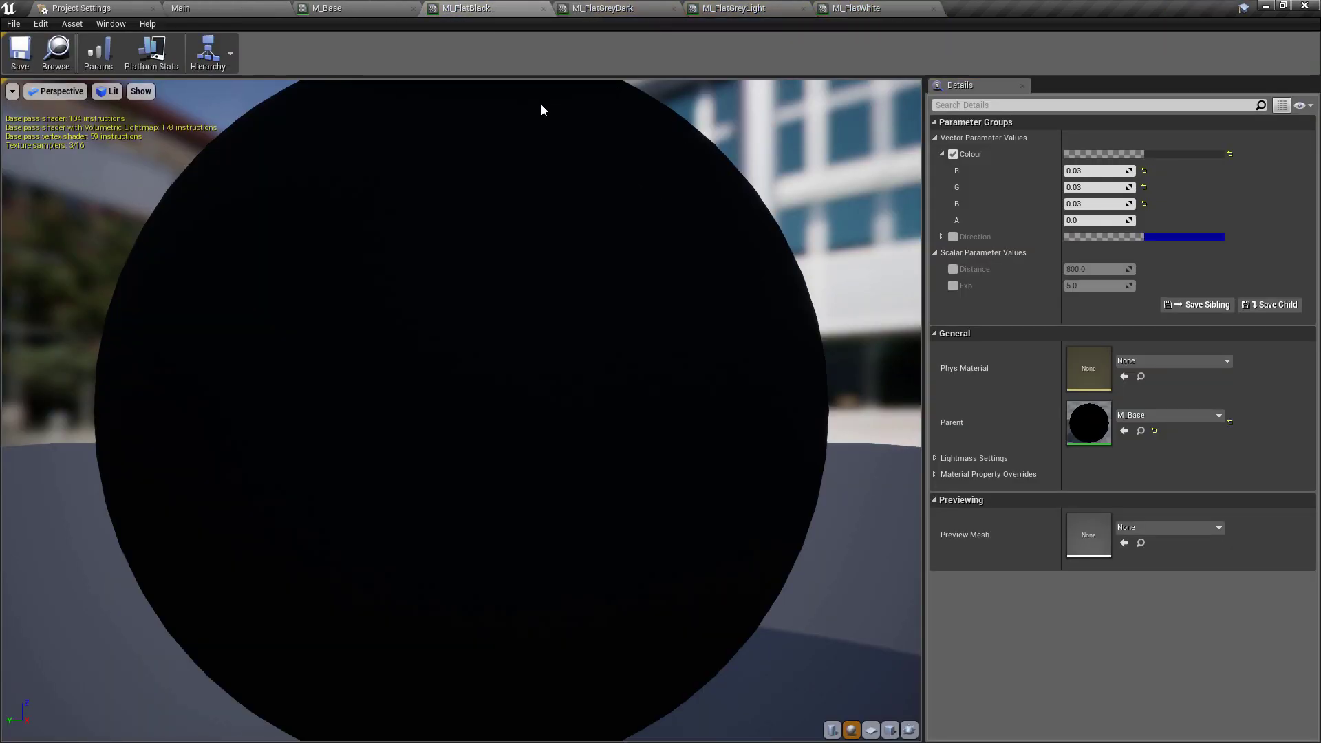
pyautogui.click(1178, 416)
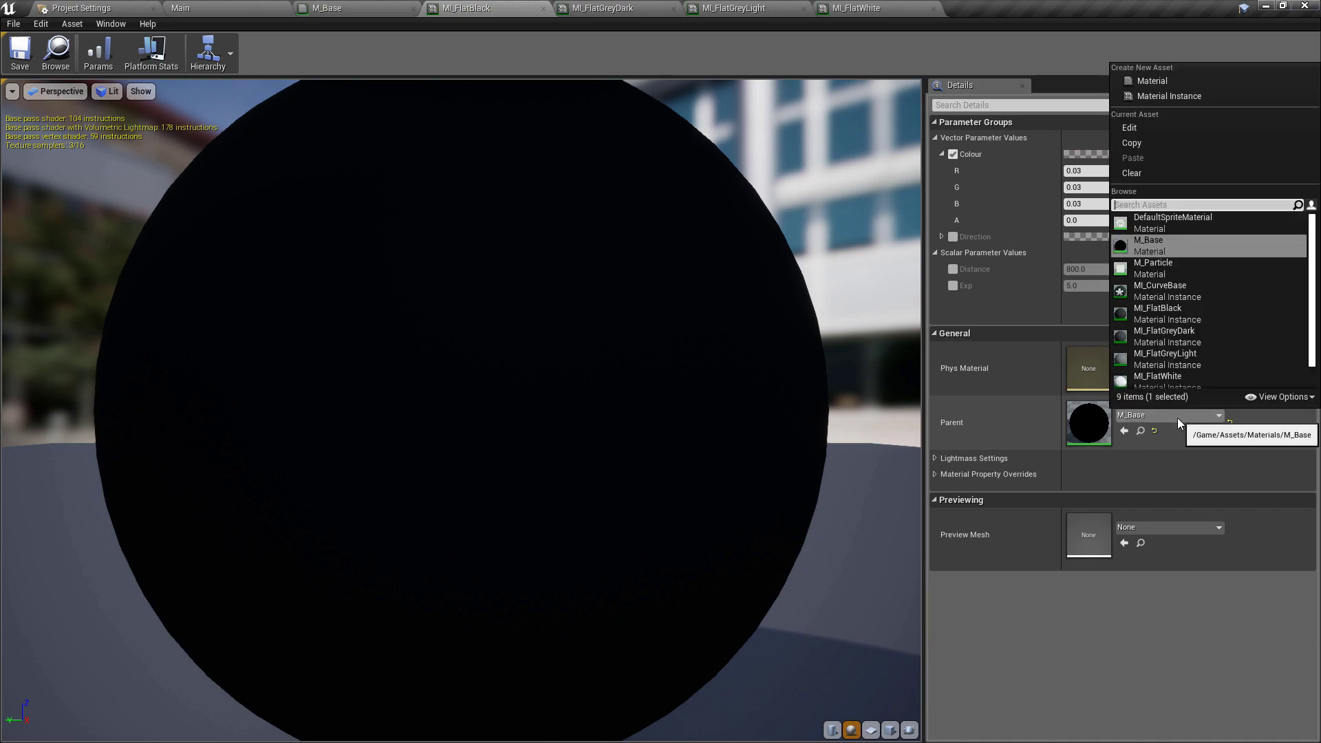
pyautogui.click(1163, 293)
# Set the parent of MI_FlatGreyDark, MI_FlatGreyLight and MI_FlatWhite to MI_CurveBase and save all changes
pyautogui.click(609, 8)
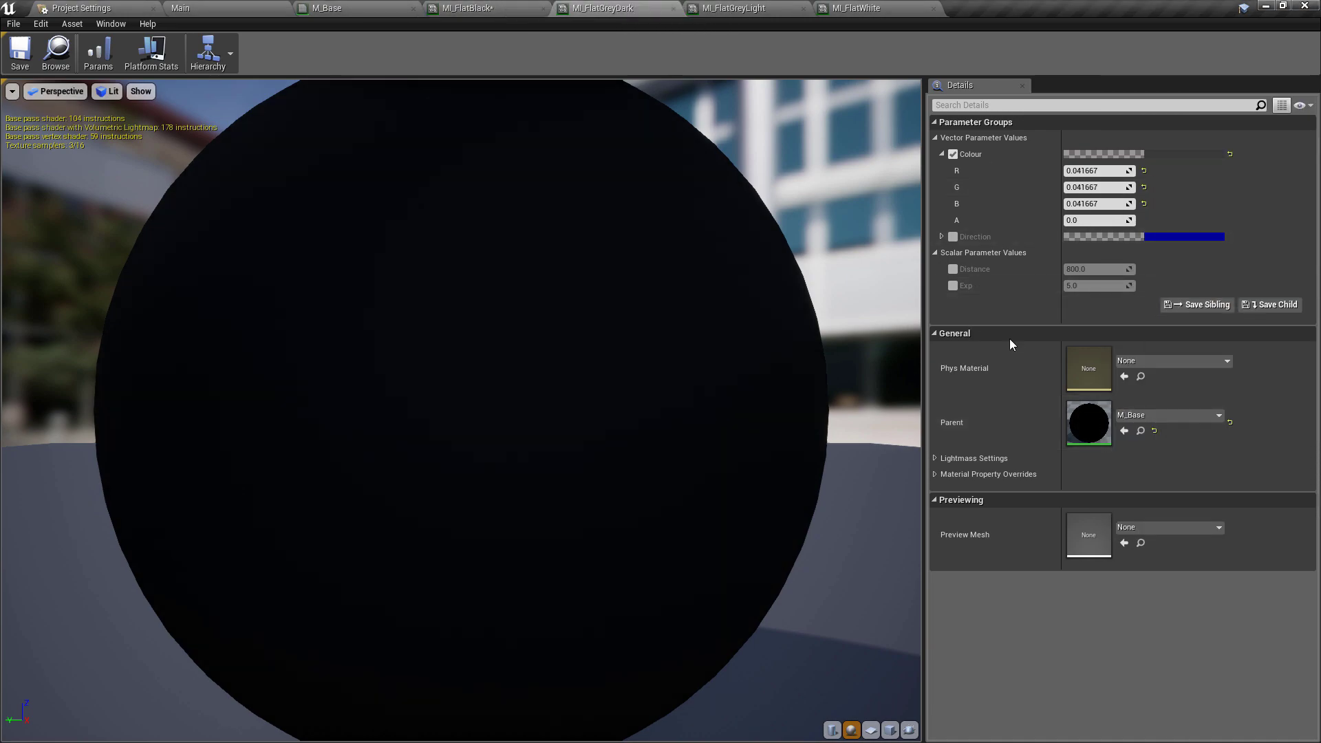
pyautogui.click(1156, 415)
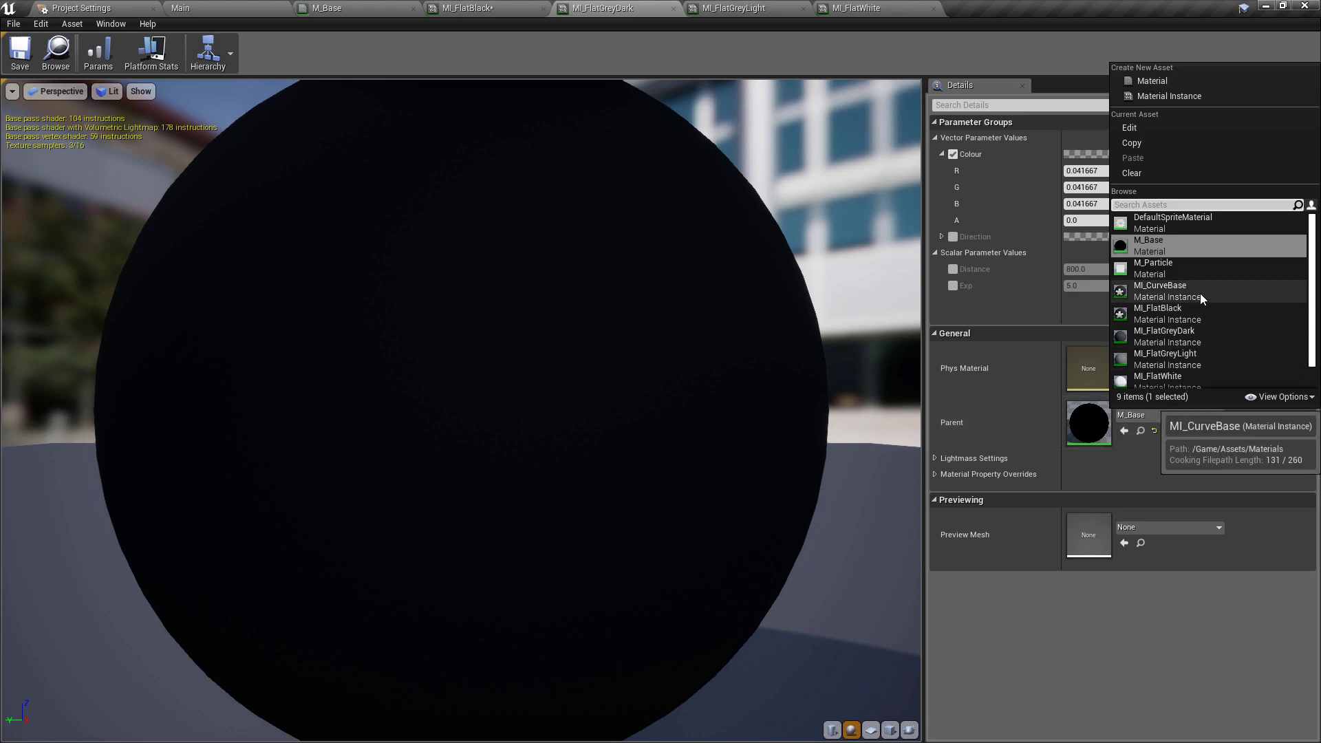
pyautogui.click(1163, 289)
pyautogui.click(733, 8)
pyautogui.hotkey('ctrl', 'shift', 's')
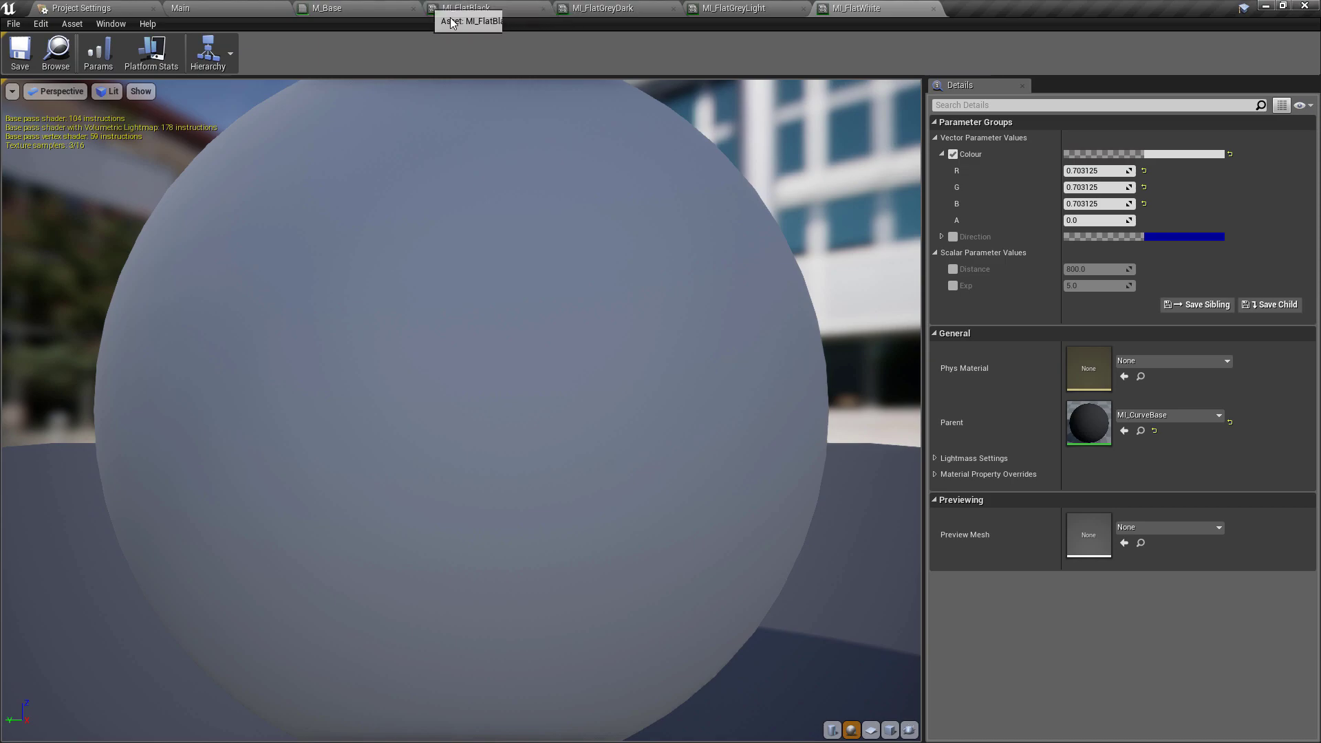
# Open MI_CurveBase, override its Distance parameter with about 436.77, and save the instance
pyautogui.click(386, 10)
pyautogui.click(234, 8)
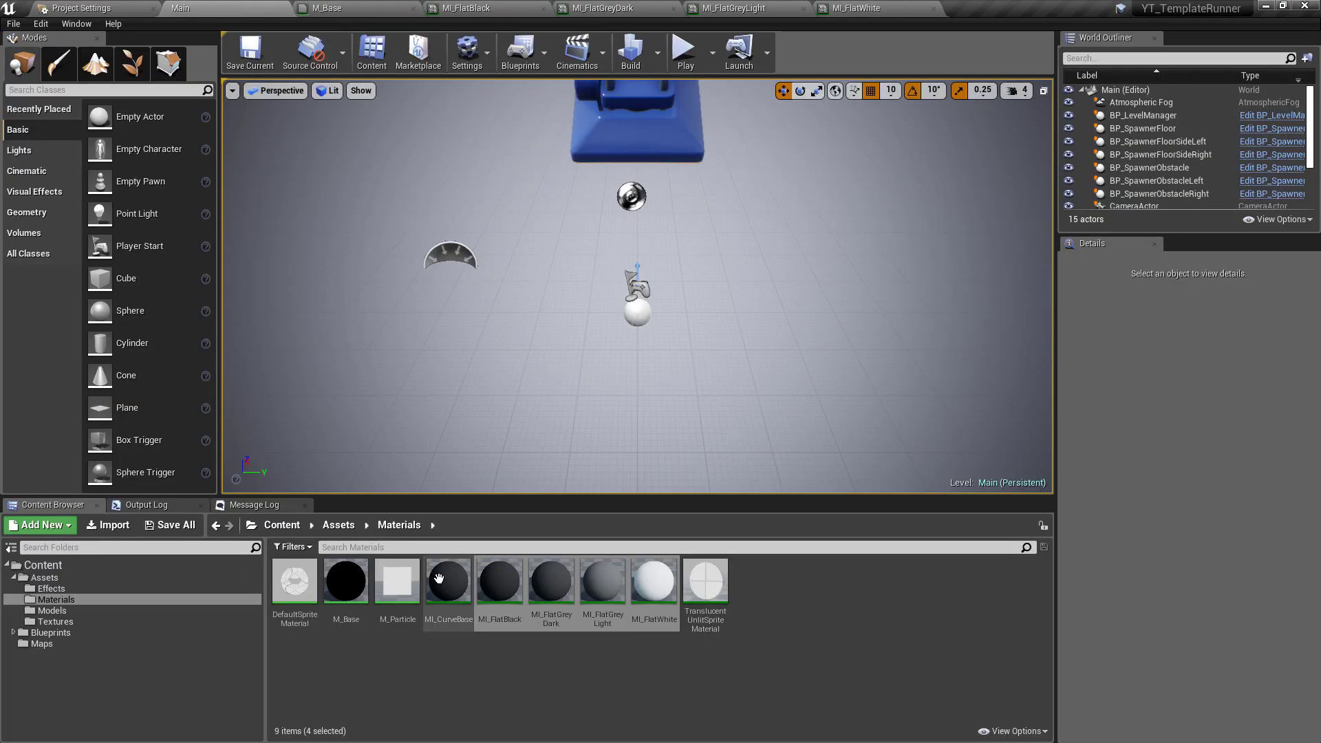
pyautogui.click(459, 587)
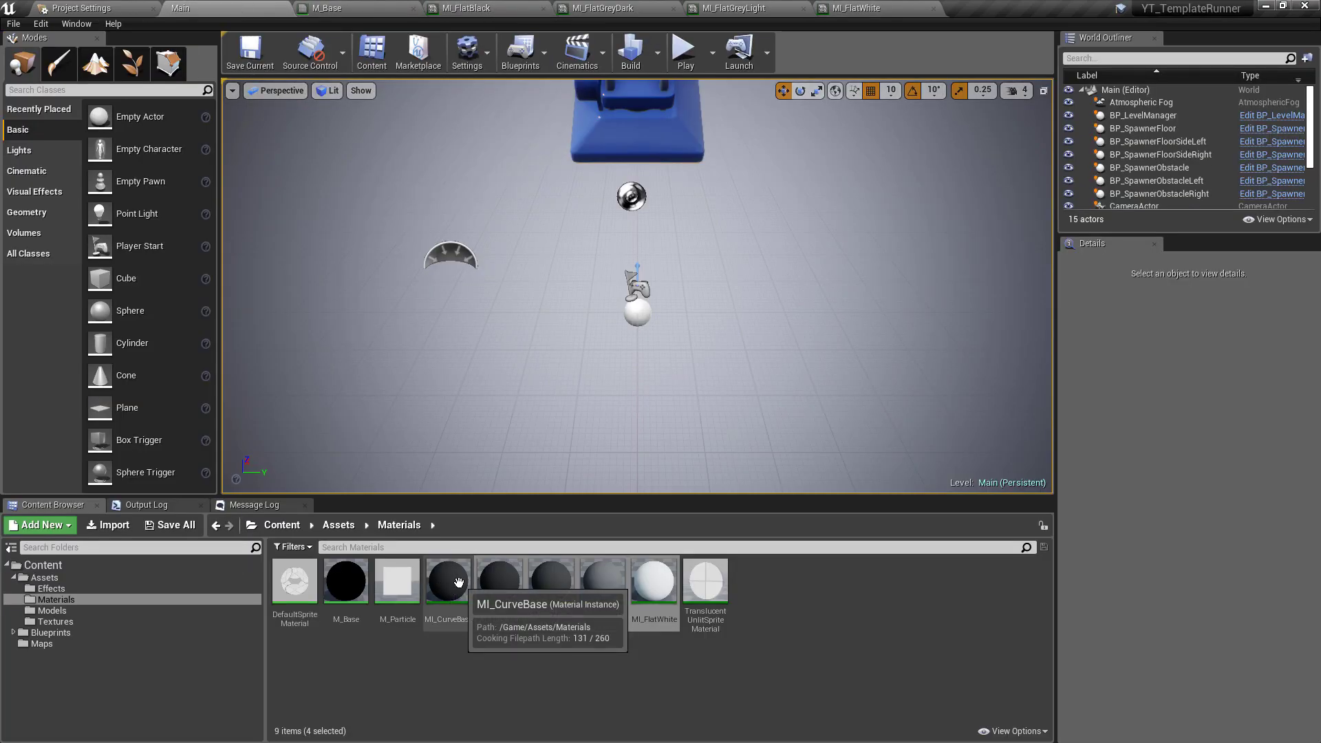
pyautogui.doubleClick(448, 582)
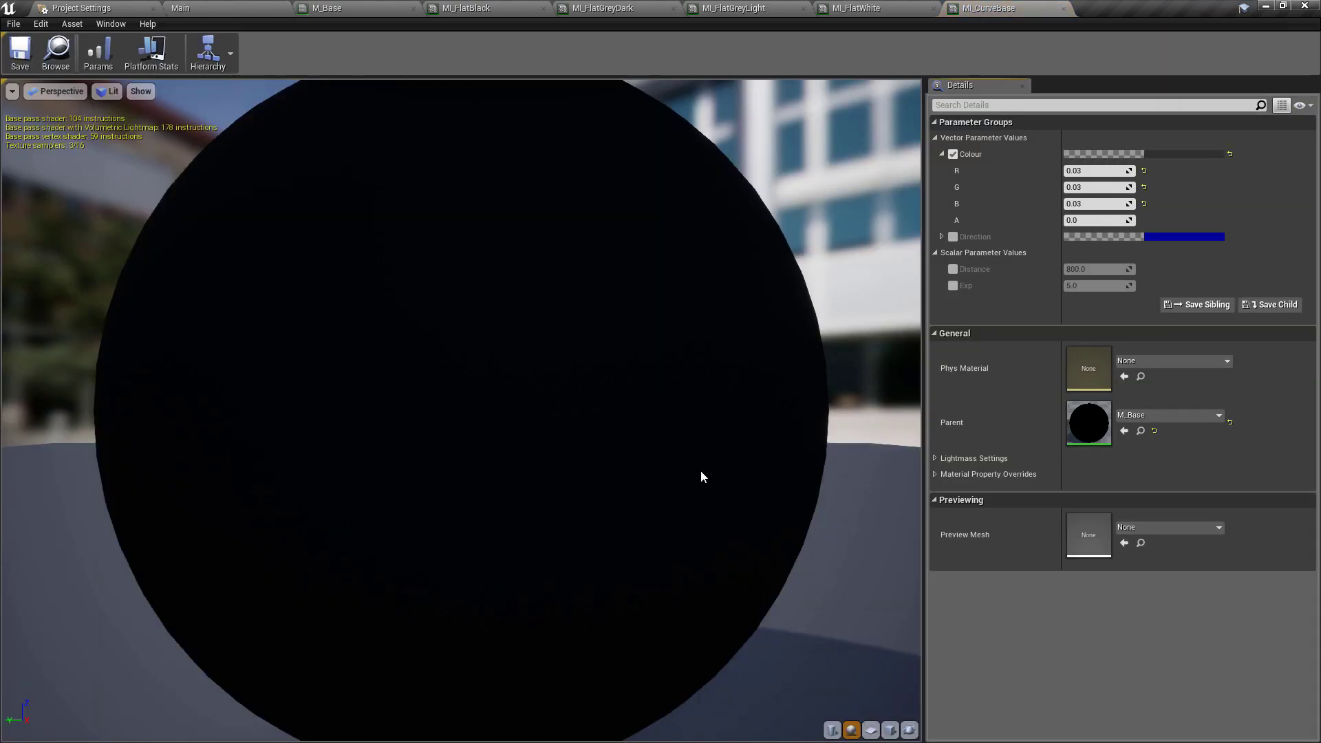
pyautogui.click(953, 270)
pyautogui.moveTo(1101, 269); pyautogui.dragTo(1073, 269)
pyautogui.click(20, 54)
# Turn off the Exp override in the MI_FlatGreyLight instance so it follows its parent
pyautogui.click(603, 7)
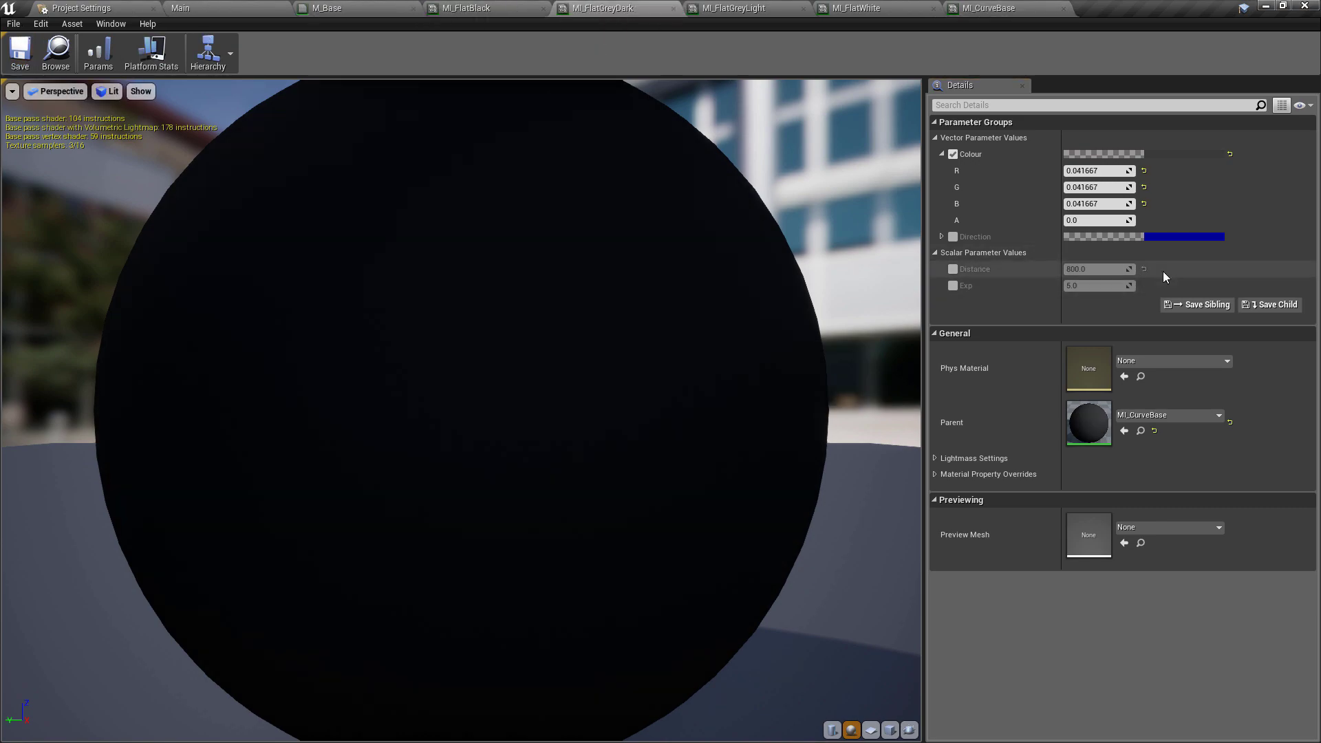
pyautogui.click(733, 8)
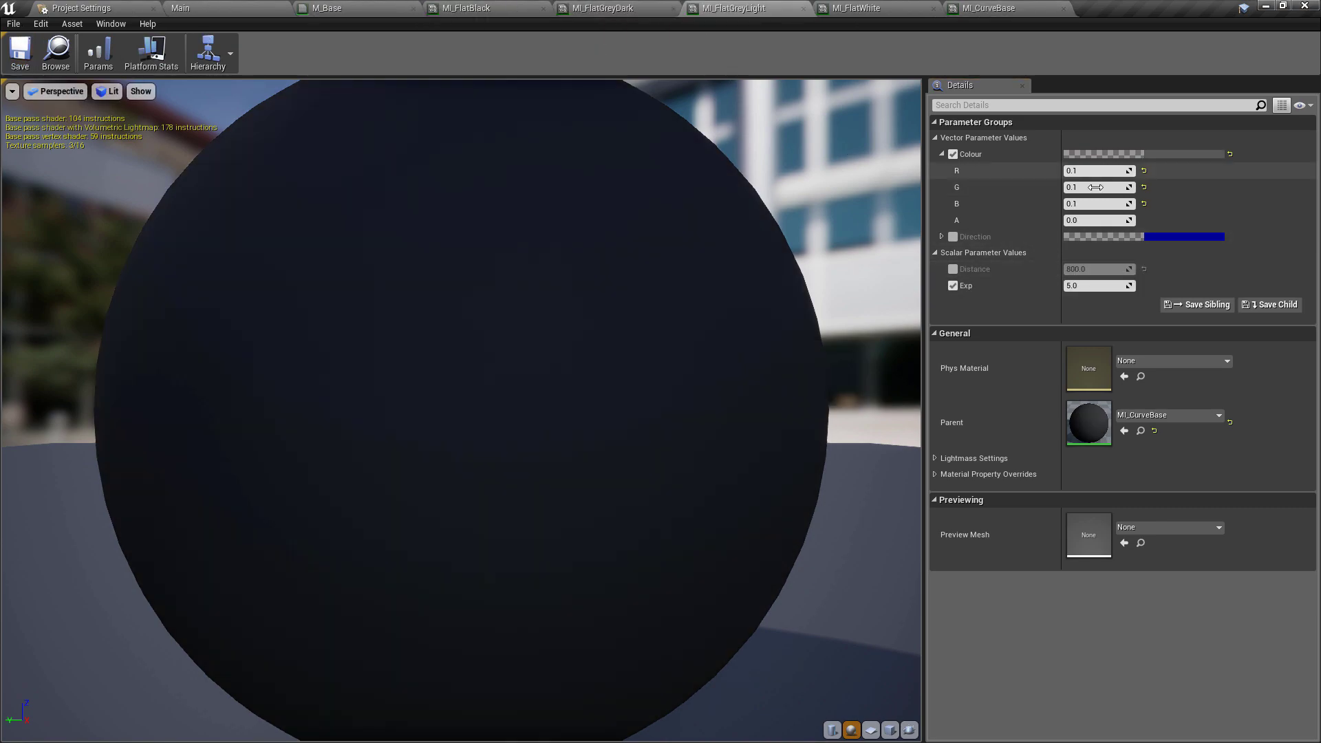
pyautogui.click(954, 286)
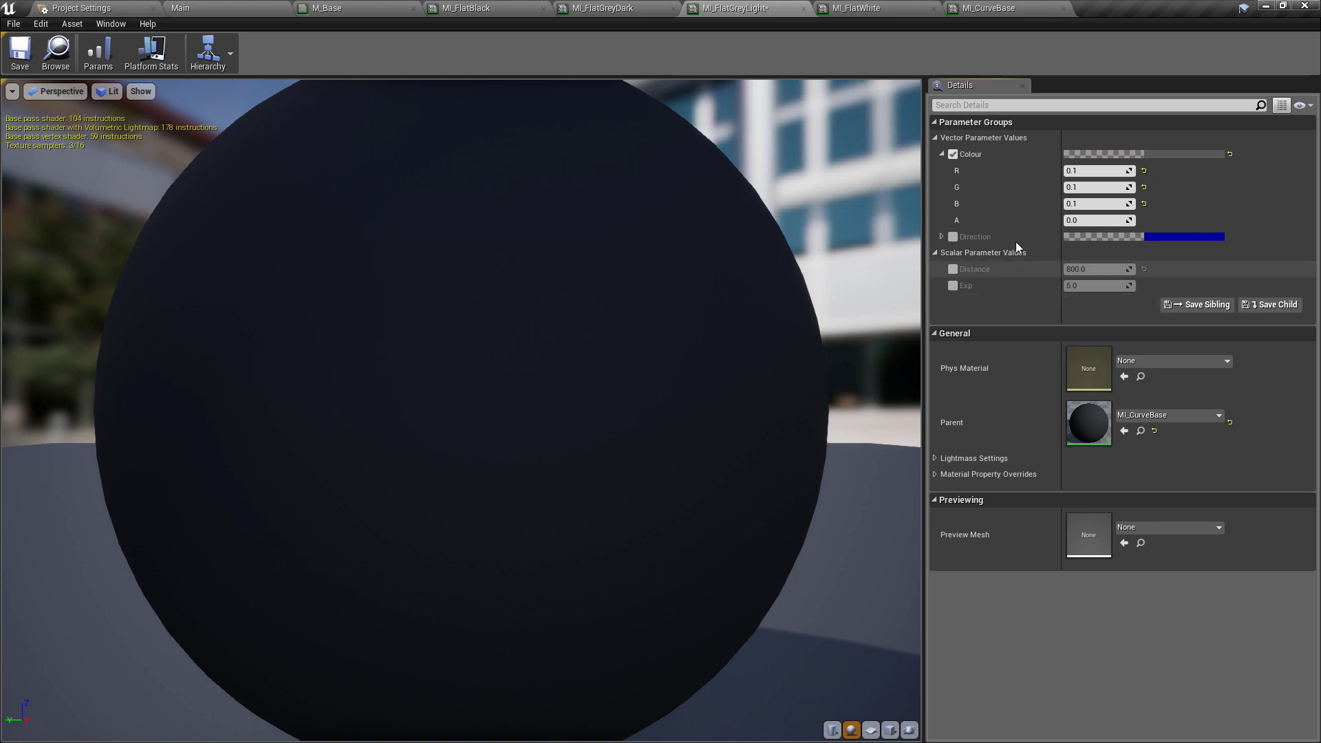
# Compare the Distance and Exp parameters of MI_CurveBase with those of its child instances
pyautogui.click(822, 10)
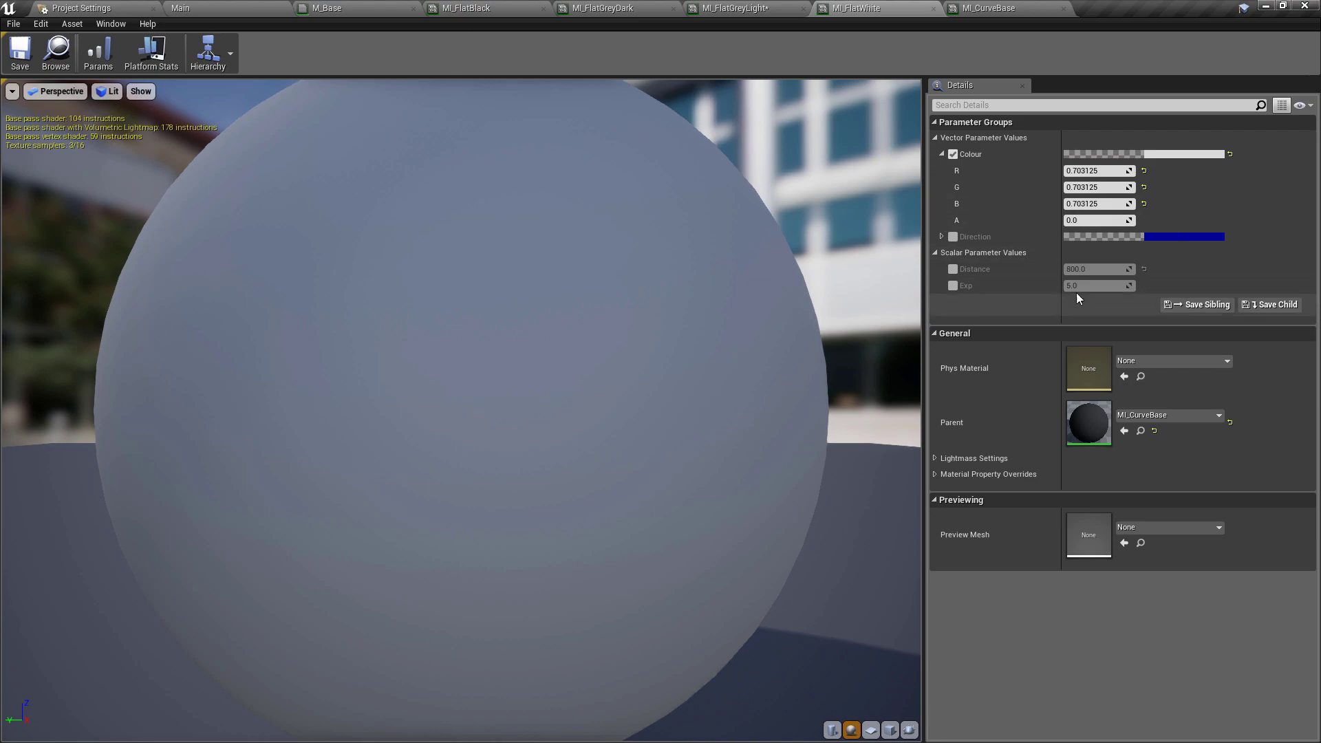
pyautogui.click(991, 8)
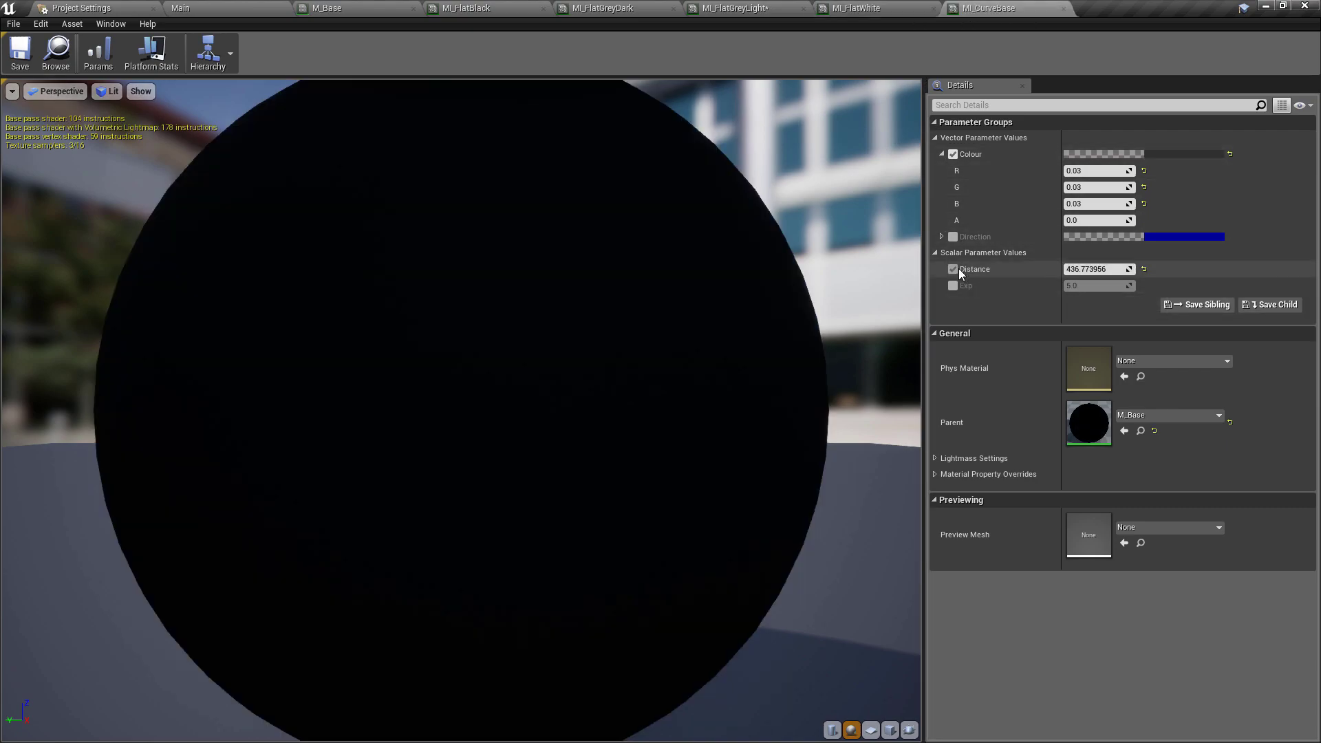
pyautogui.click(791, 8)
pyautogui.click(602, 7)
pyautogui.click(466, 7)
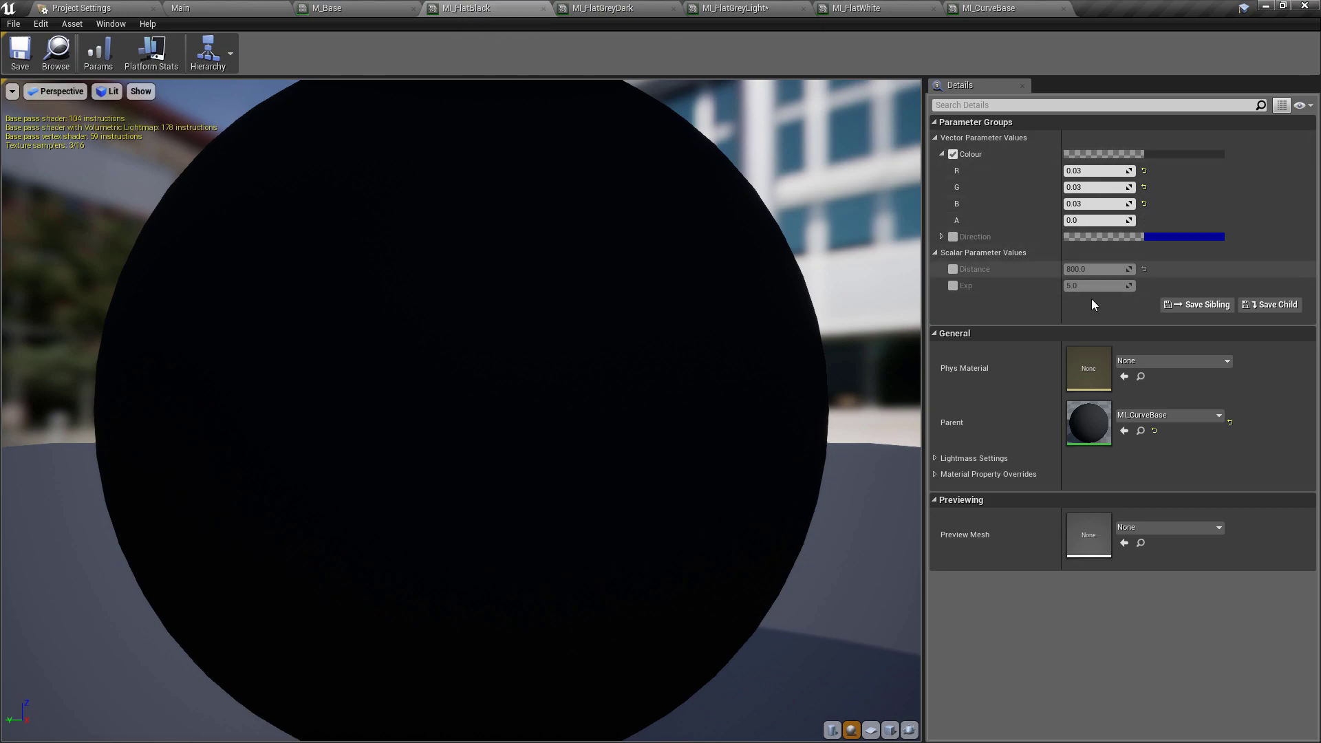
# Play the Main level and start a run to check the curvature driven by MI_CurveBase
pyautogui.click(180, 7)
pyautogui.click(685, 51)
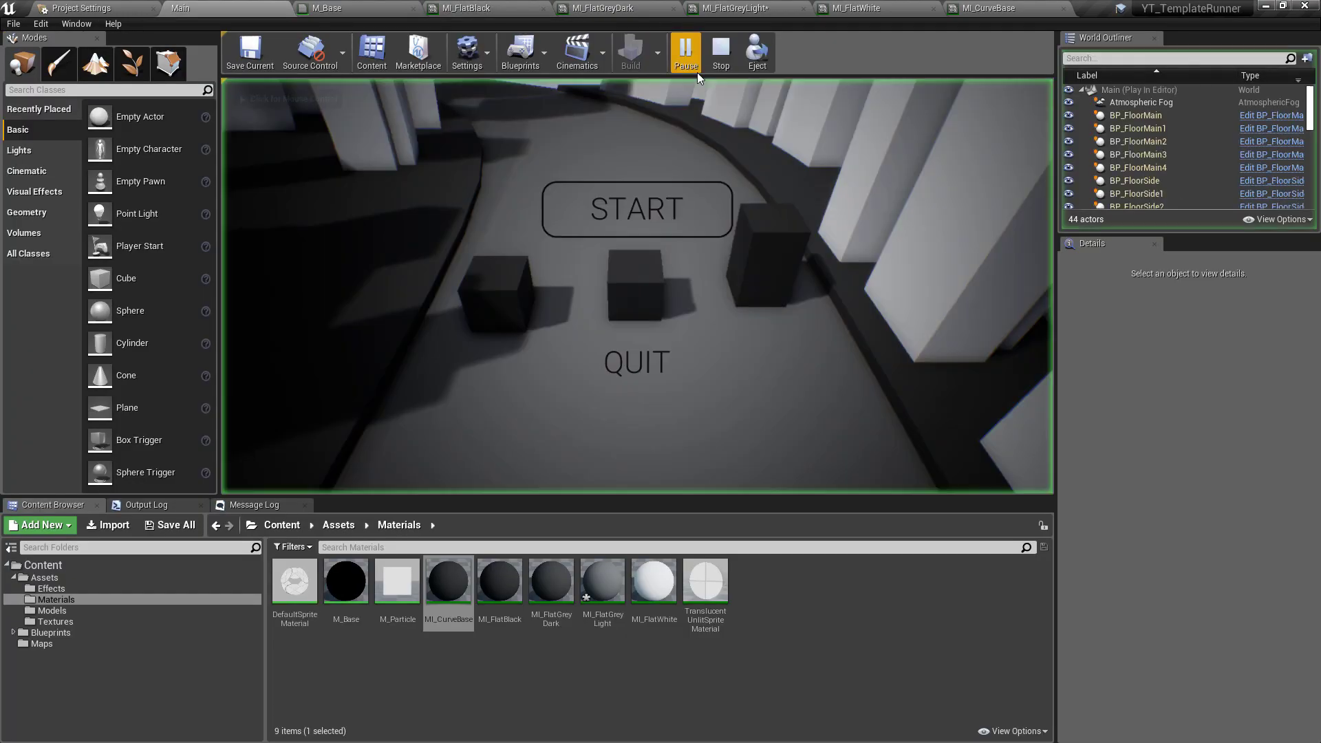
pyautogui.click(675, 209)
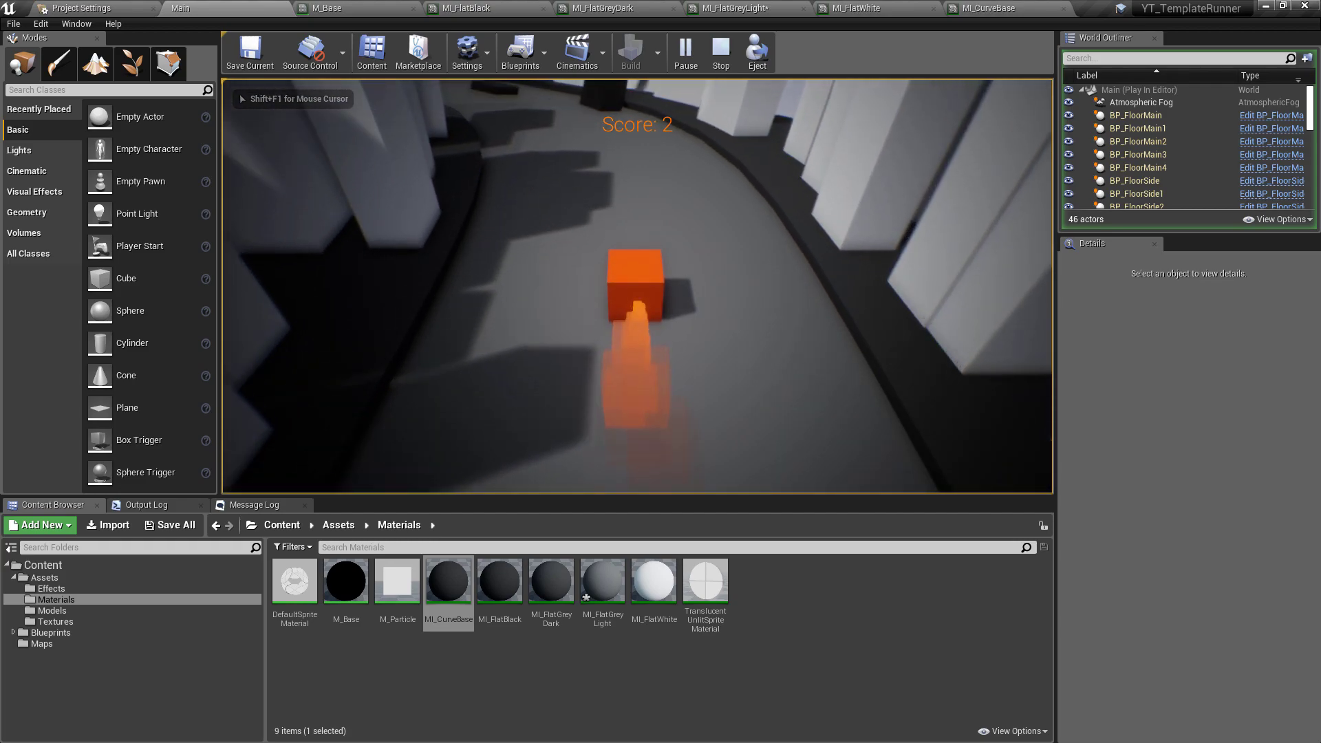
# In MI_CurveBase, set the Distance parameter to 800 and override Exp with a value of 6
pyautogui.click(988, 8)
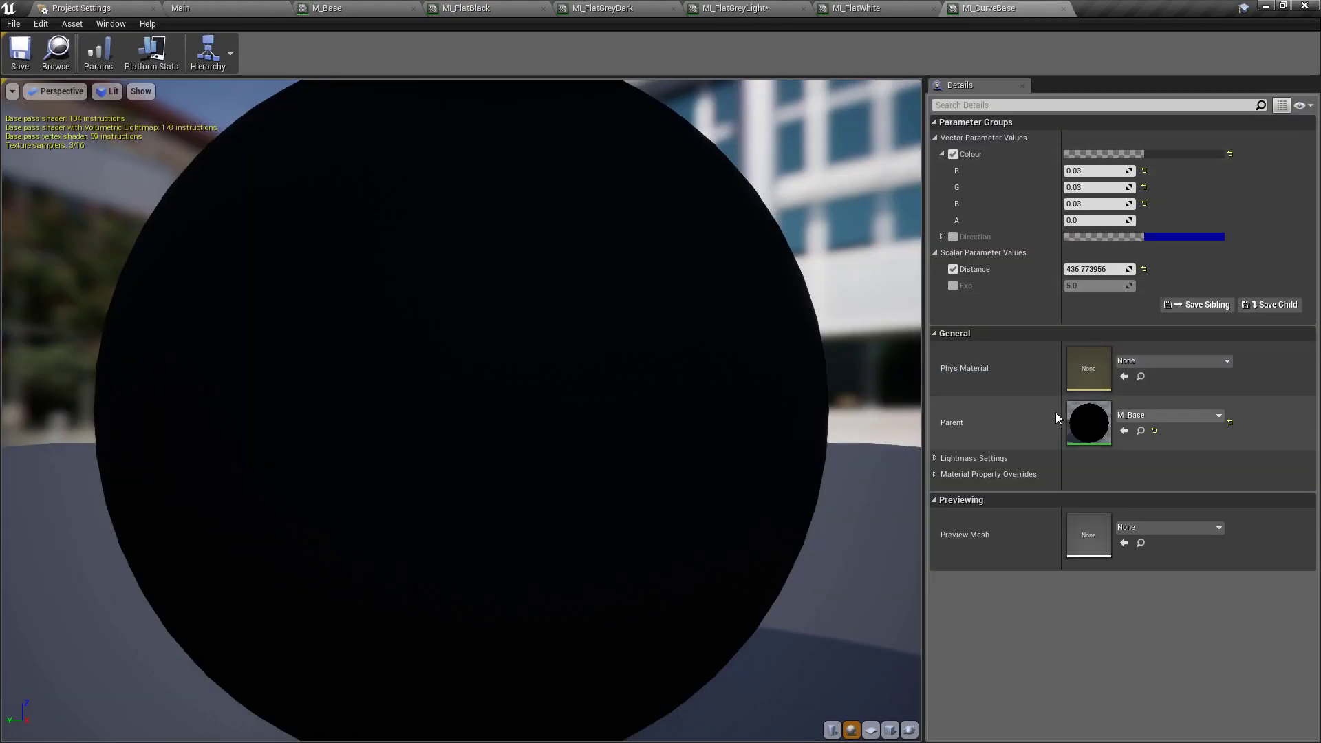
pyautogui.click(1107, 271)
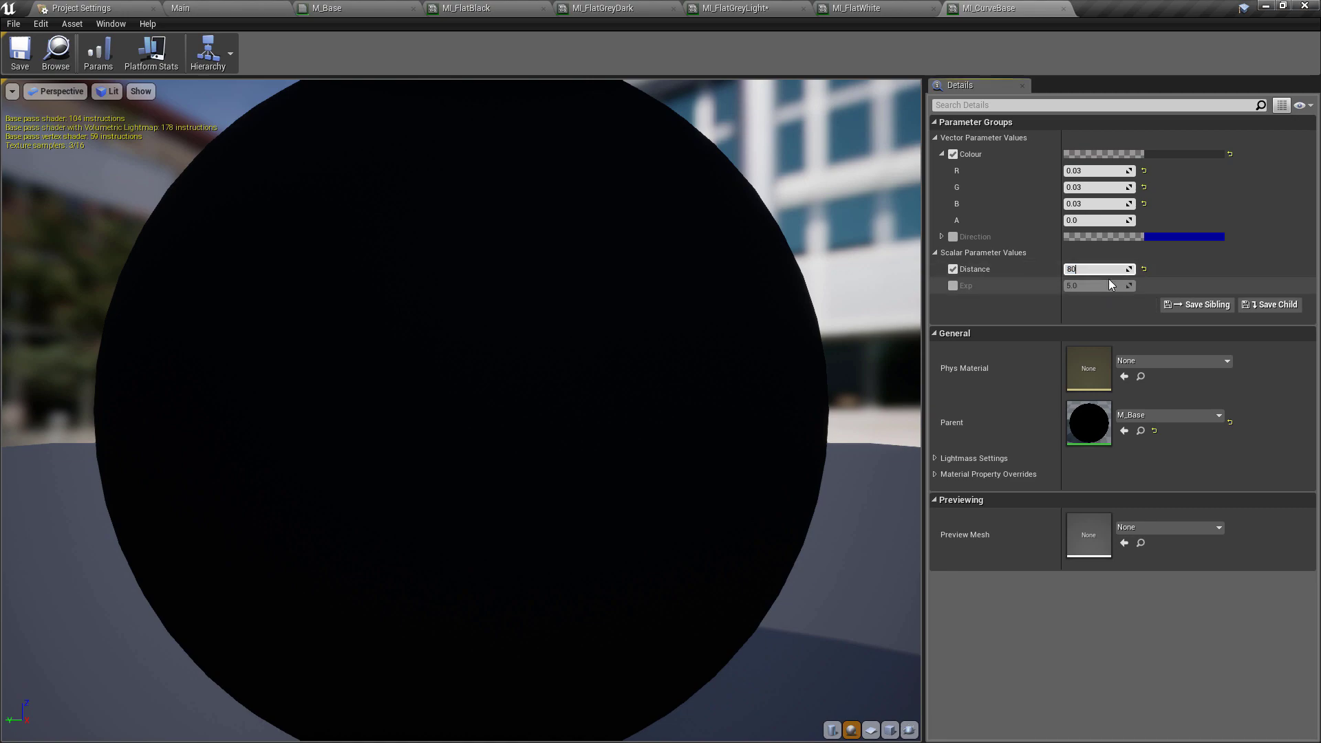
pyautogui.click(954, 286)
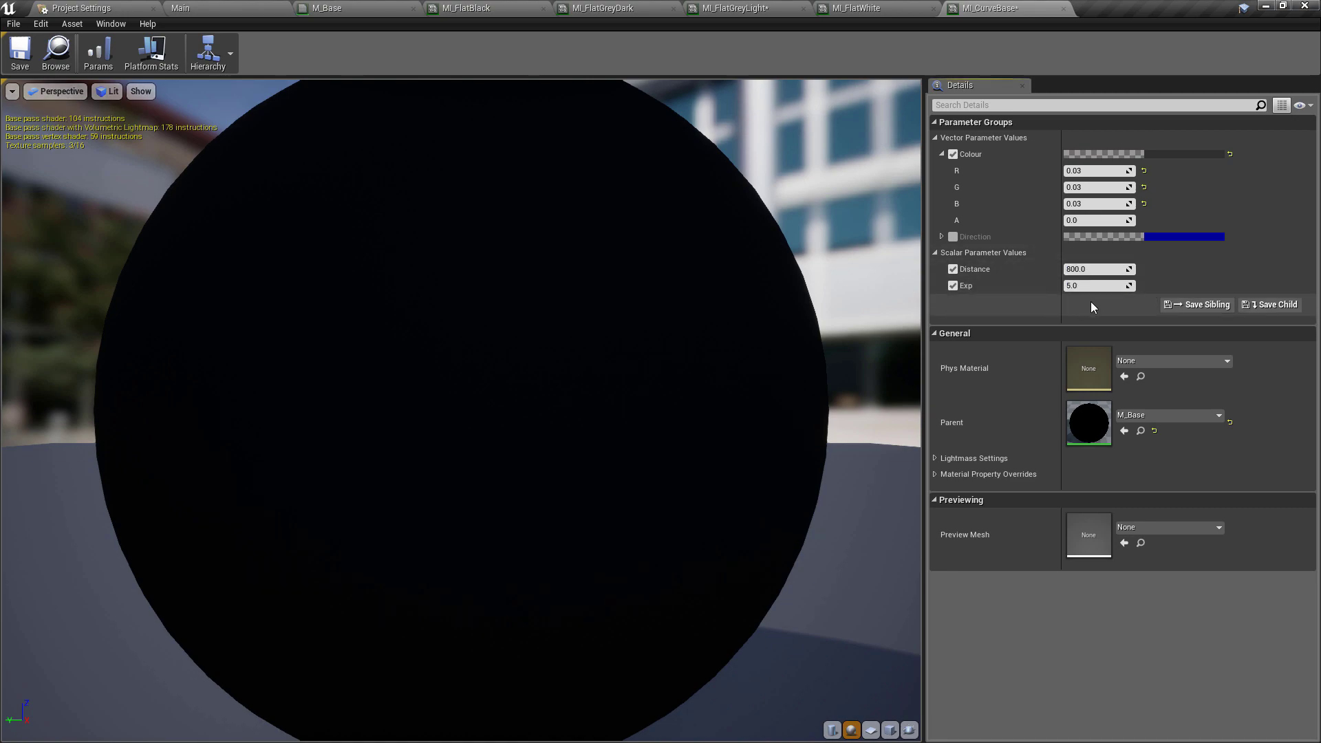
pyautogui.click(1104, 290)
pyautogui.write('6')
pyautogui.press('Return')
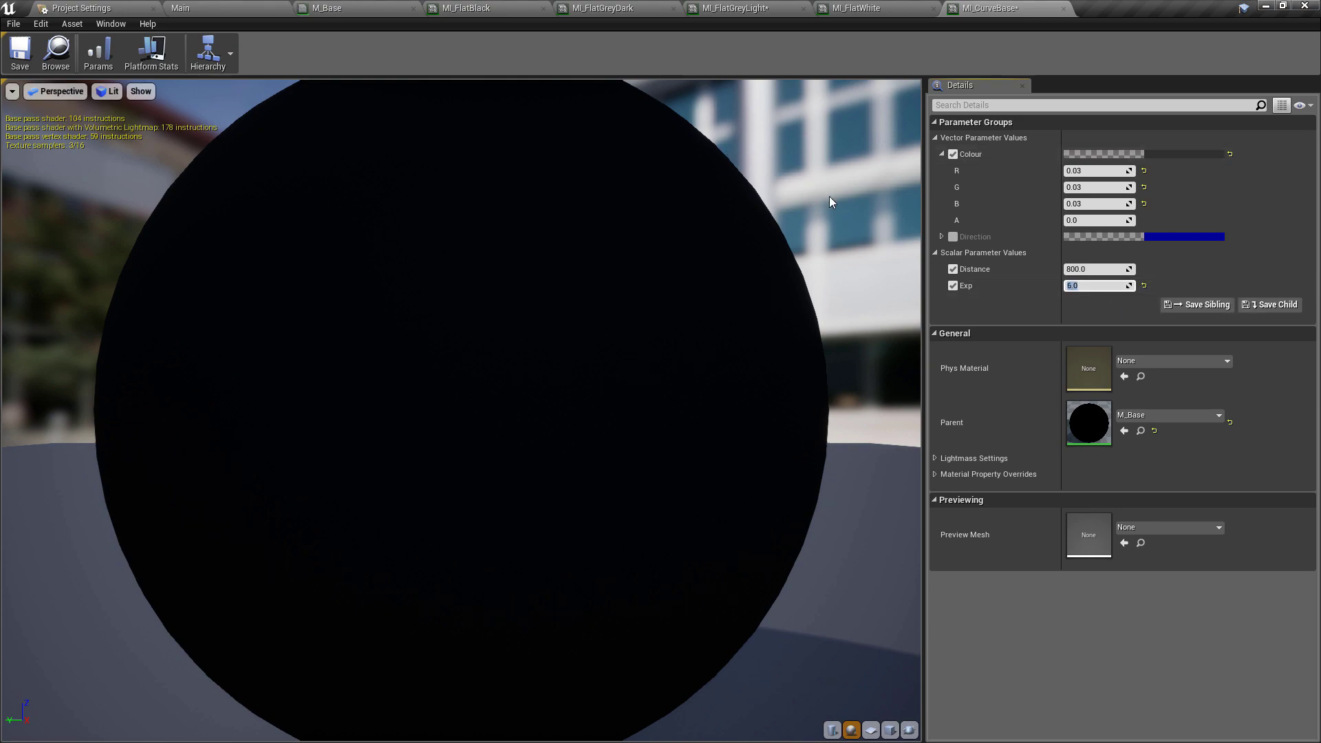
pyautogui.press('Return')
# Play the Main level and start a run to check the bend with the new Distance and Exp values
pyautogui.click(206, 8)
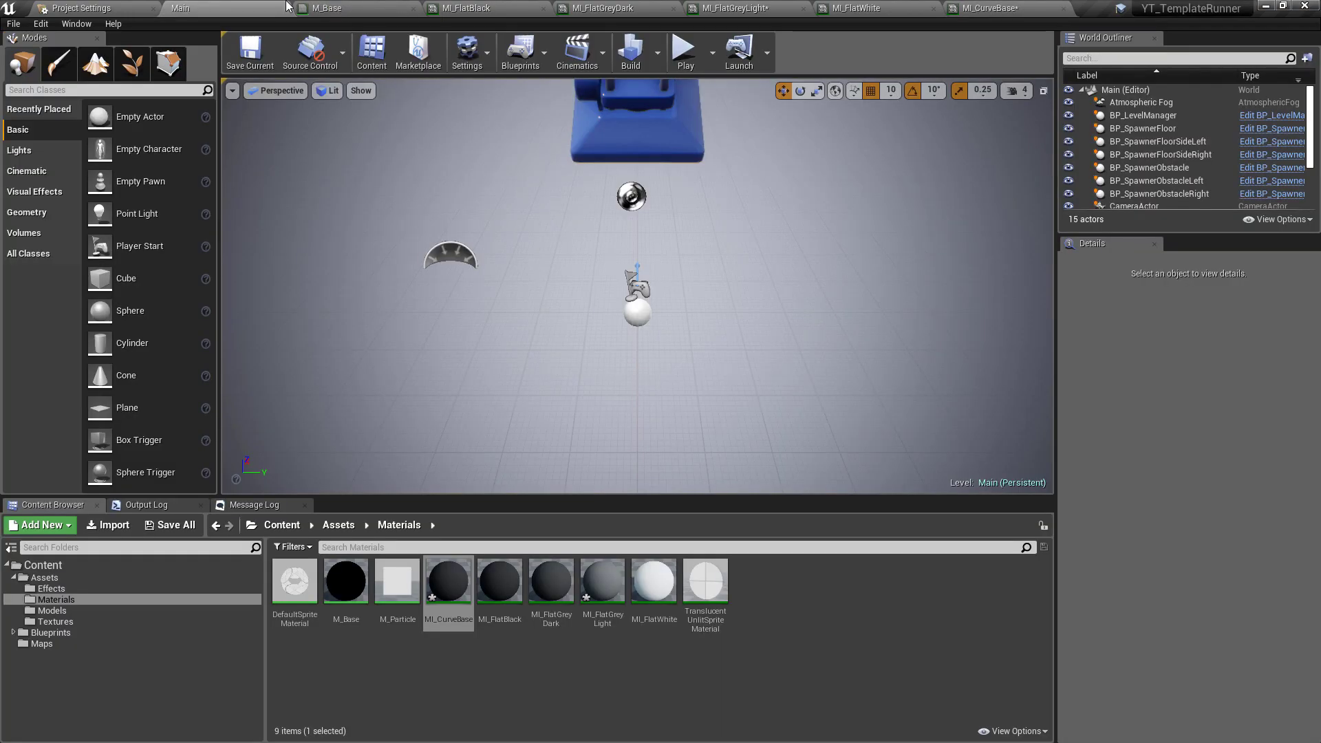
pyautogui.click(683, 50)
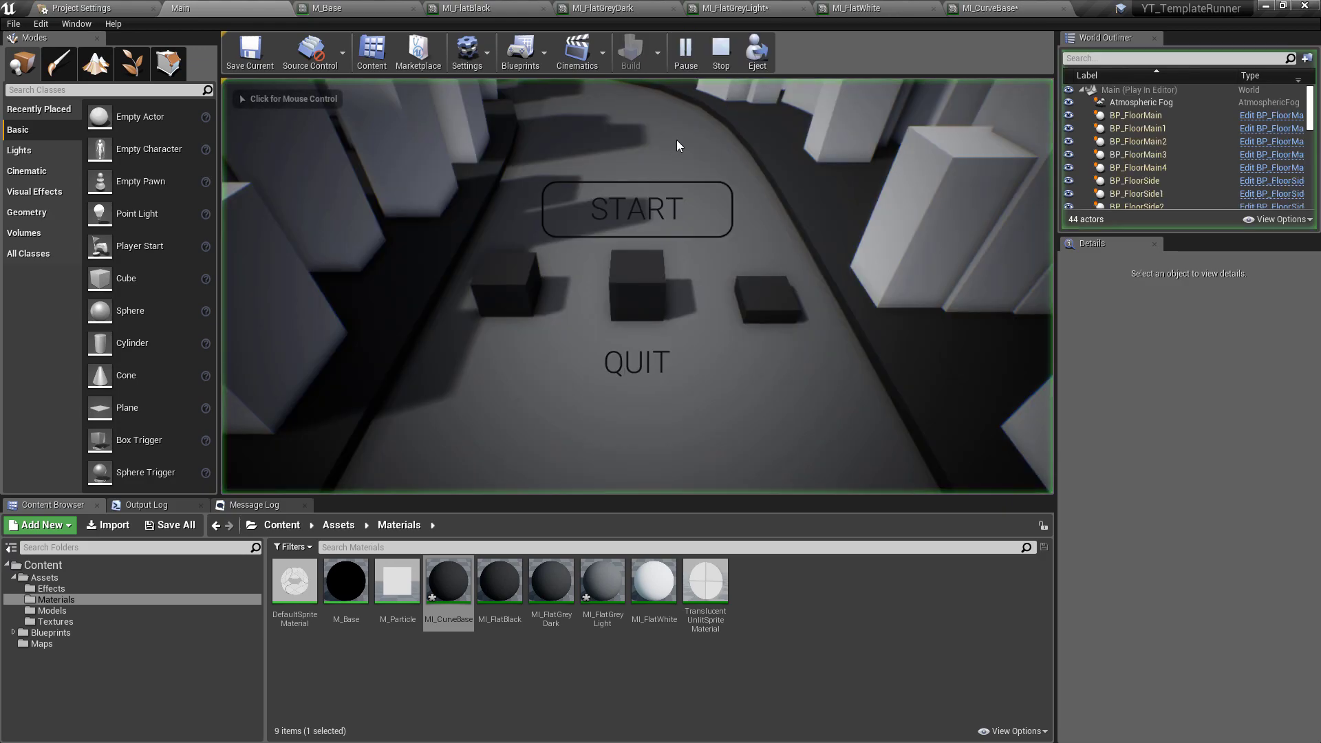
pyautogui.click(687, 224)
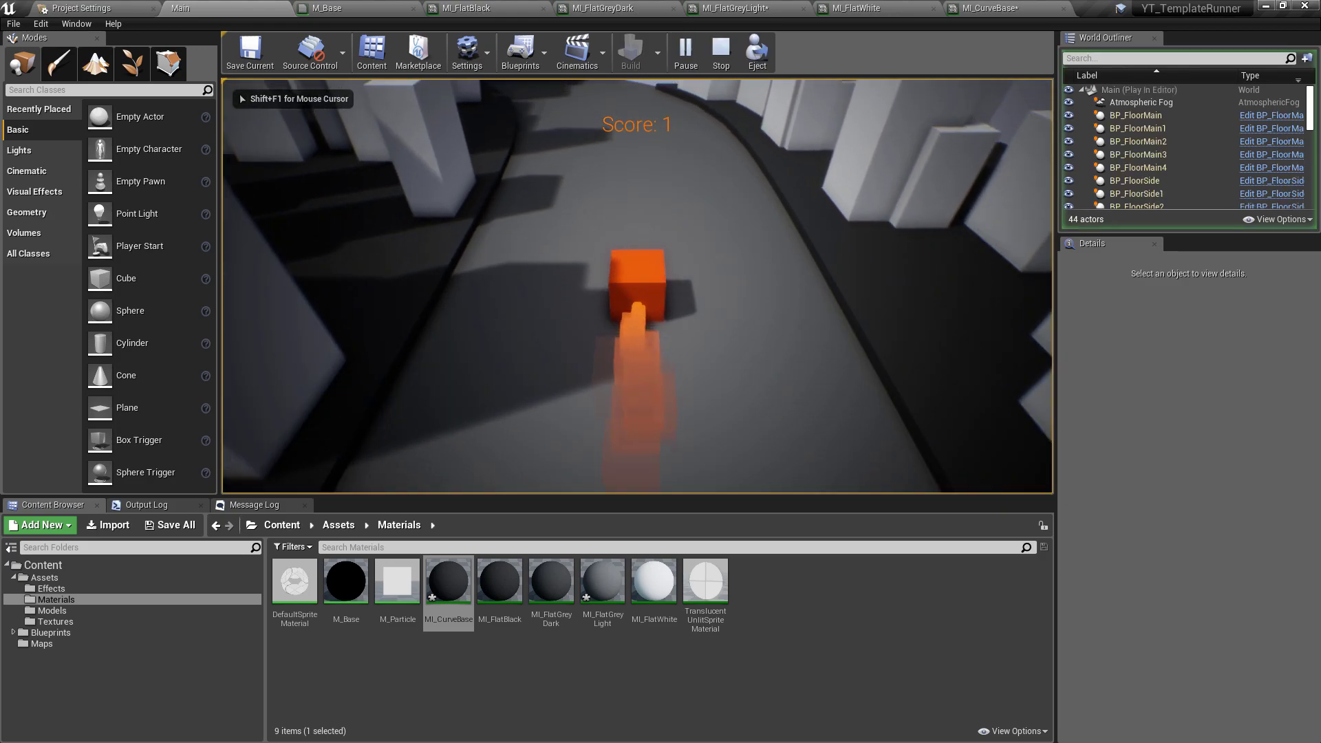
pyautogui.press('Escape')
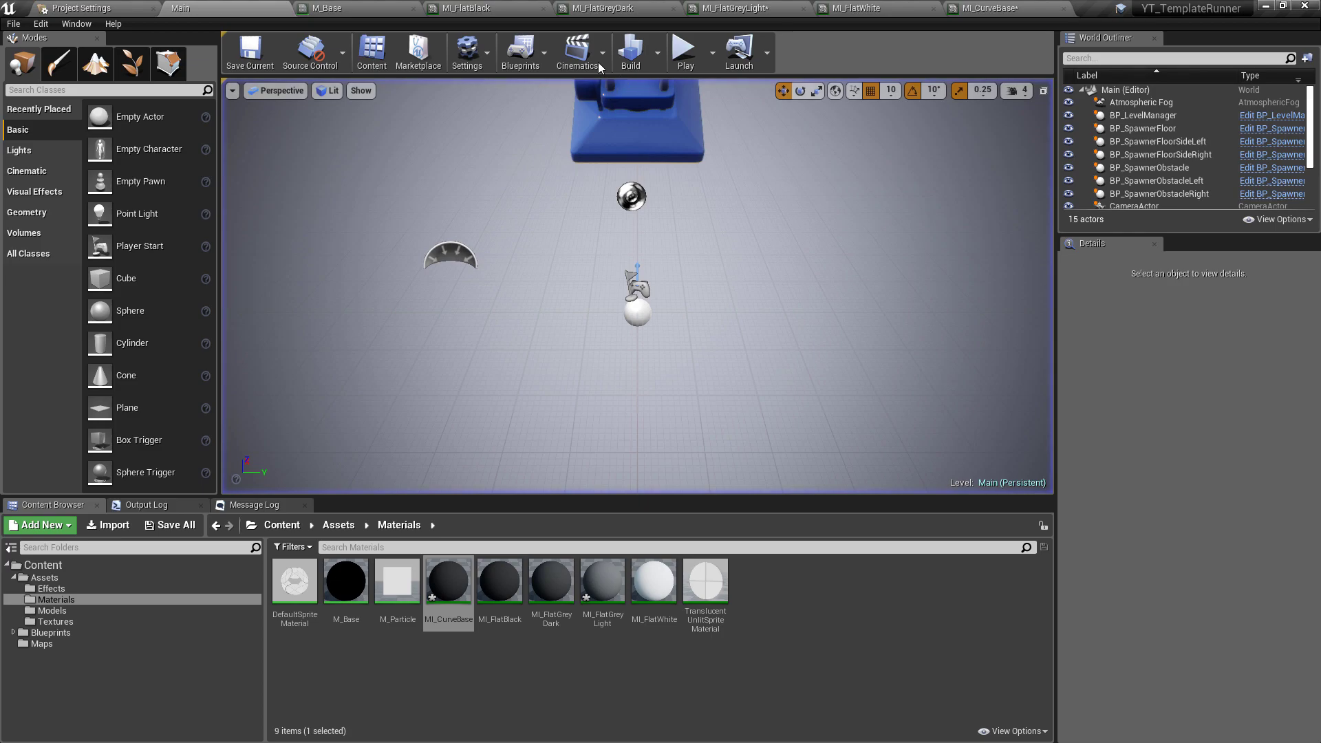
# In MI_CurveBase, set Exp to 5 and enable the Direction override with a blue component of 0.3
pyautogui.click(987, 8)
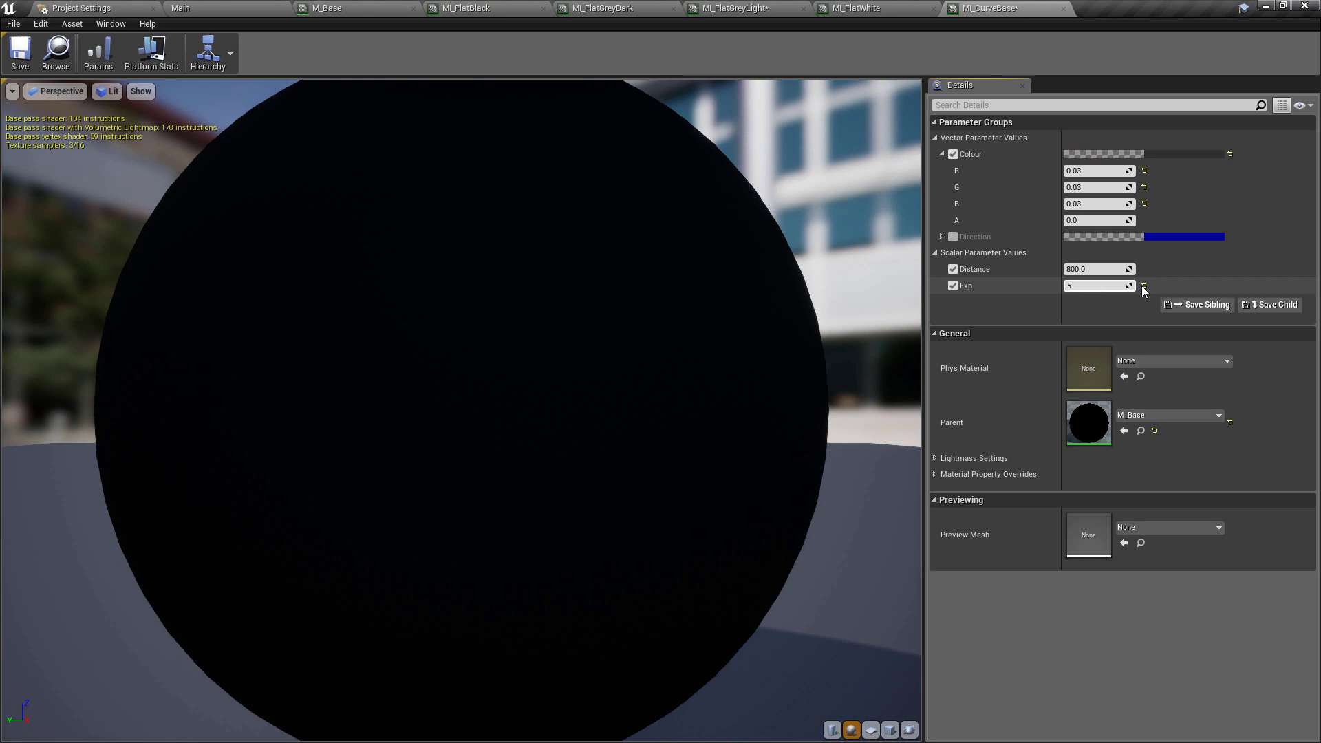
pyautogui.click(954, 236)
pyautogui.click(1112, 237)
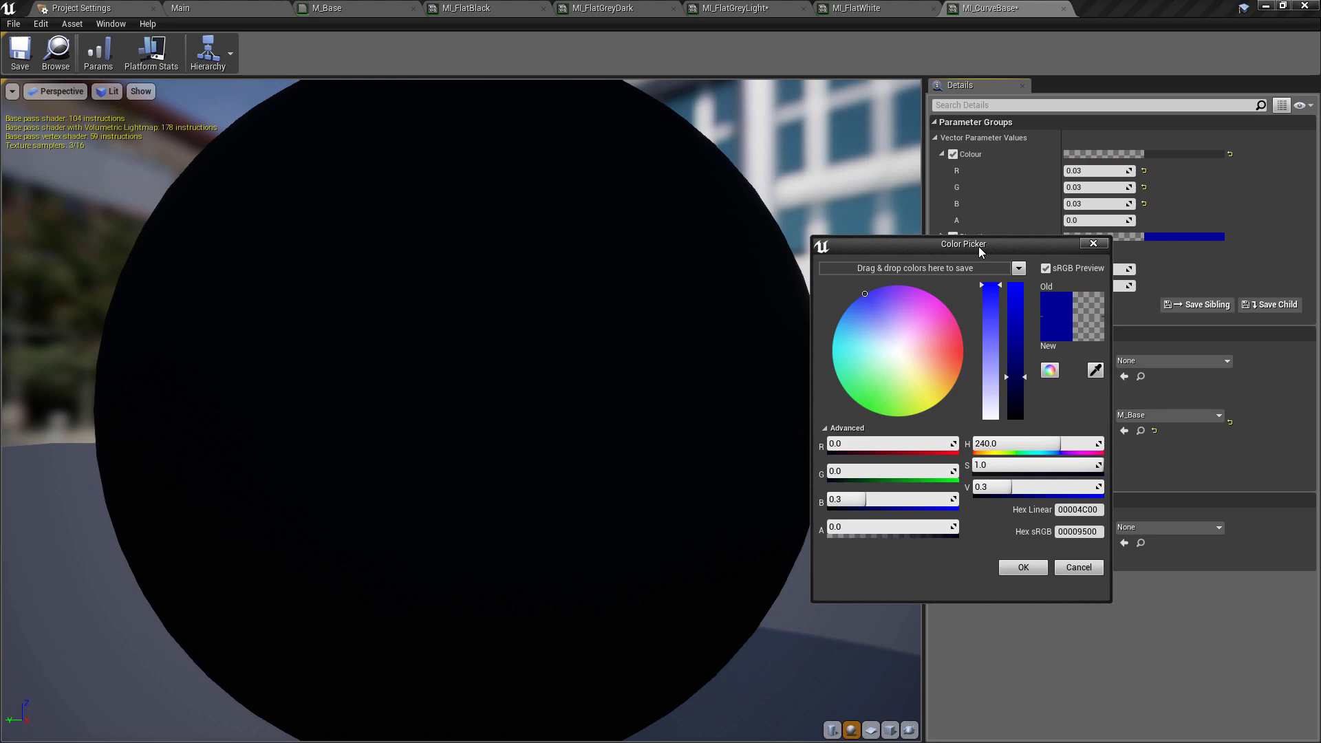
pyautogui.click(1023, 566)
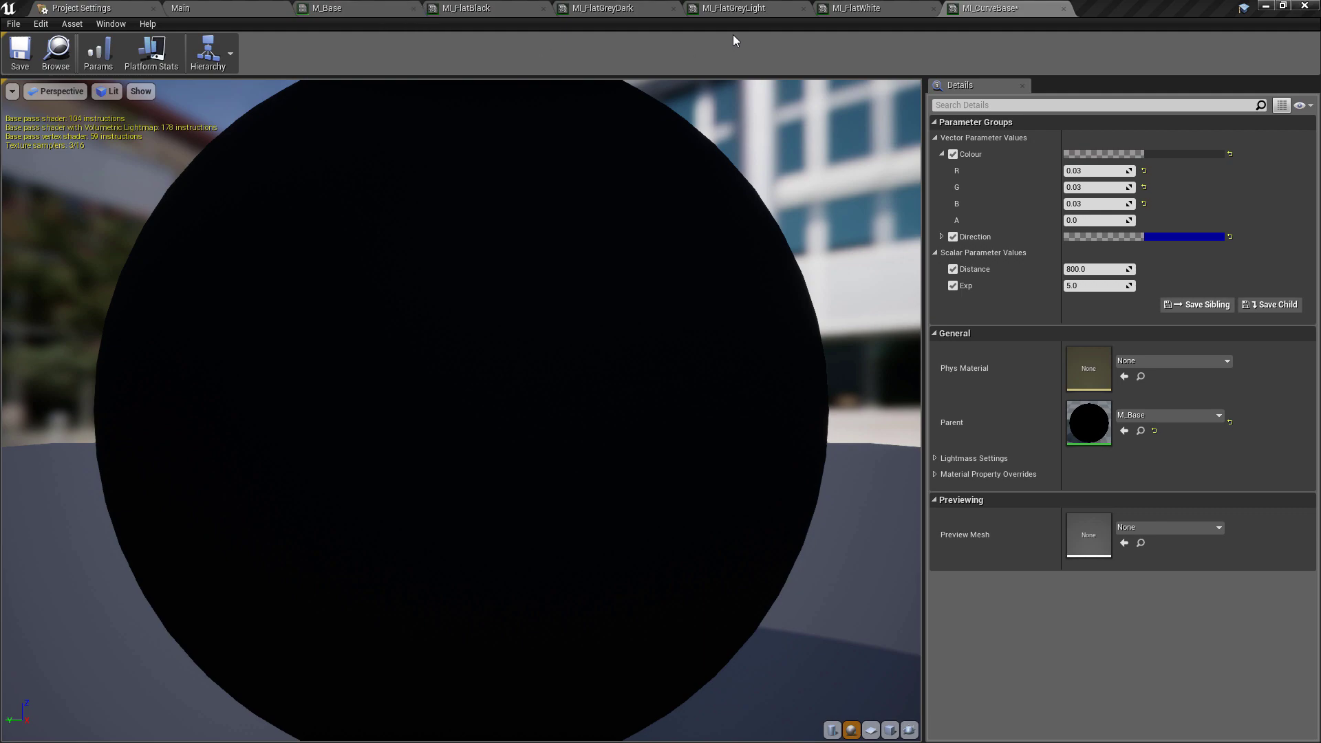
# Move the MI_CurveBase editor tab beside the Main level and close the other material tabs
pyautogui.moveTo(1063, 7); pyautogui.dragTo(412, 8)
pyautogui.rightClick(378, 8)
pyautogui.click(455, 65)
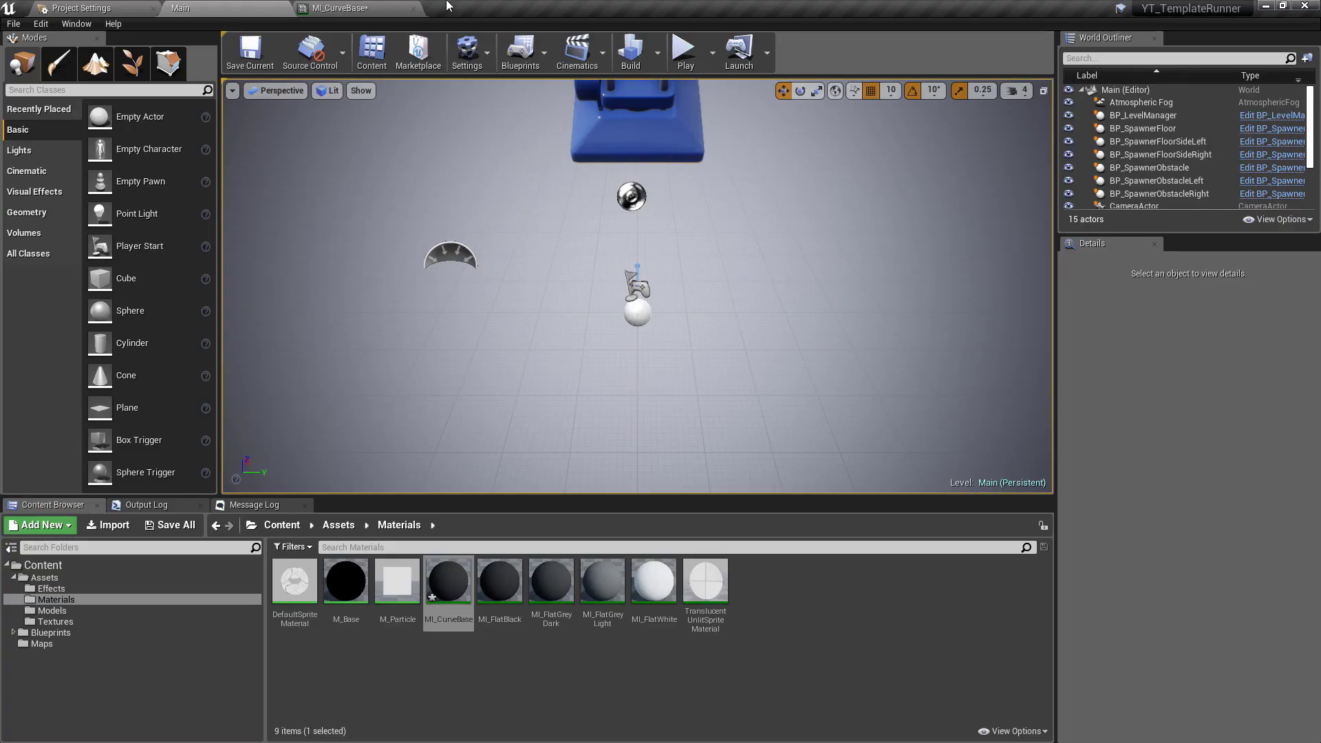
# Detach MI_CurveBase into a floating window over the Main level and play the level alongside it
pyautogui.moveTo(399, 8); pyautogui.dragTo(755, 316)
pyautogui.click(230, 8)
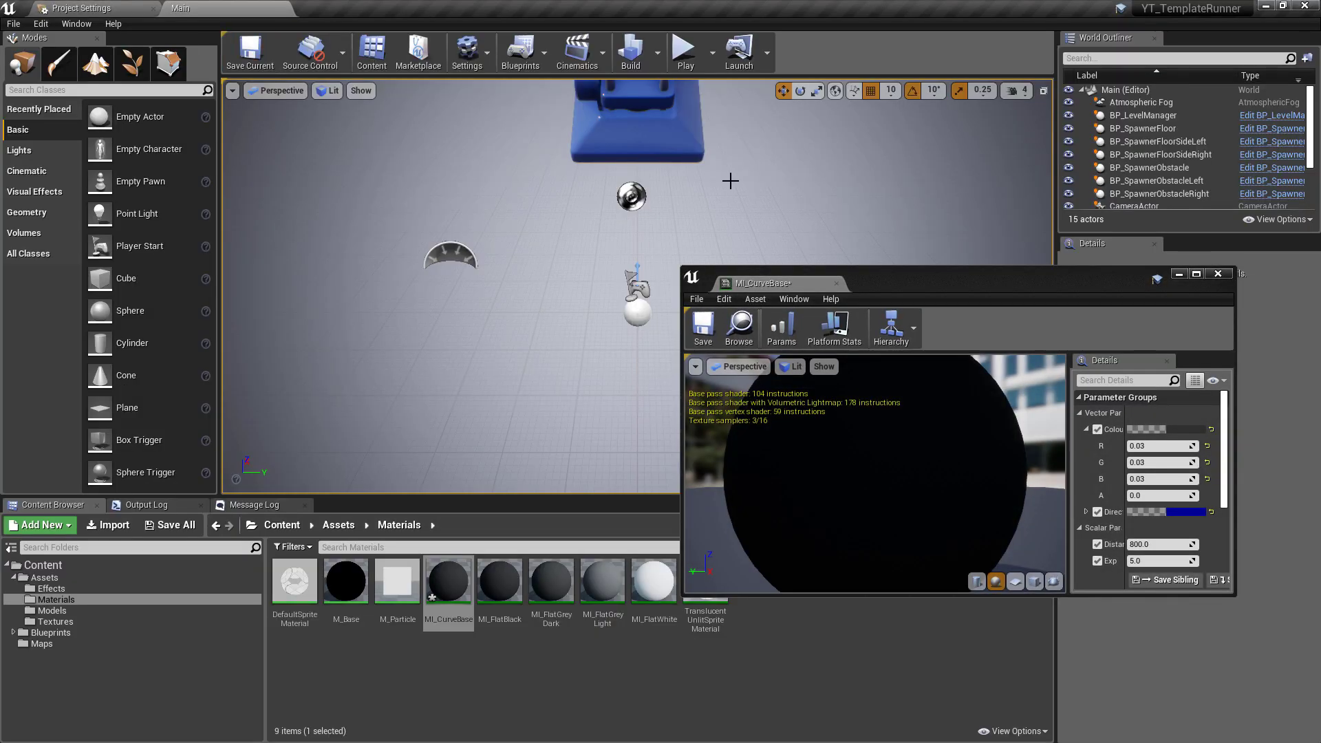
pyautogui.moveTo(1024, 289); pyautogui.dragTo(1053, 323)
pyautogui.click(685, 52)
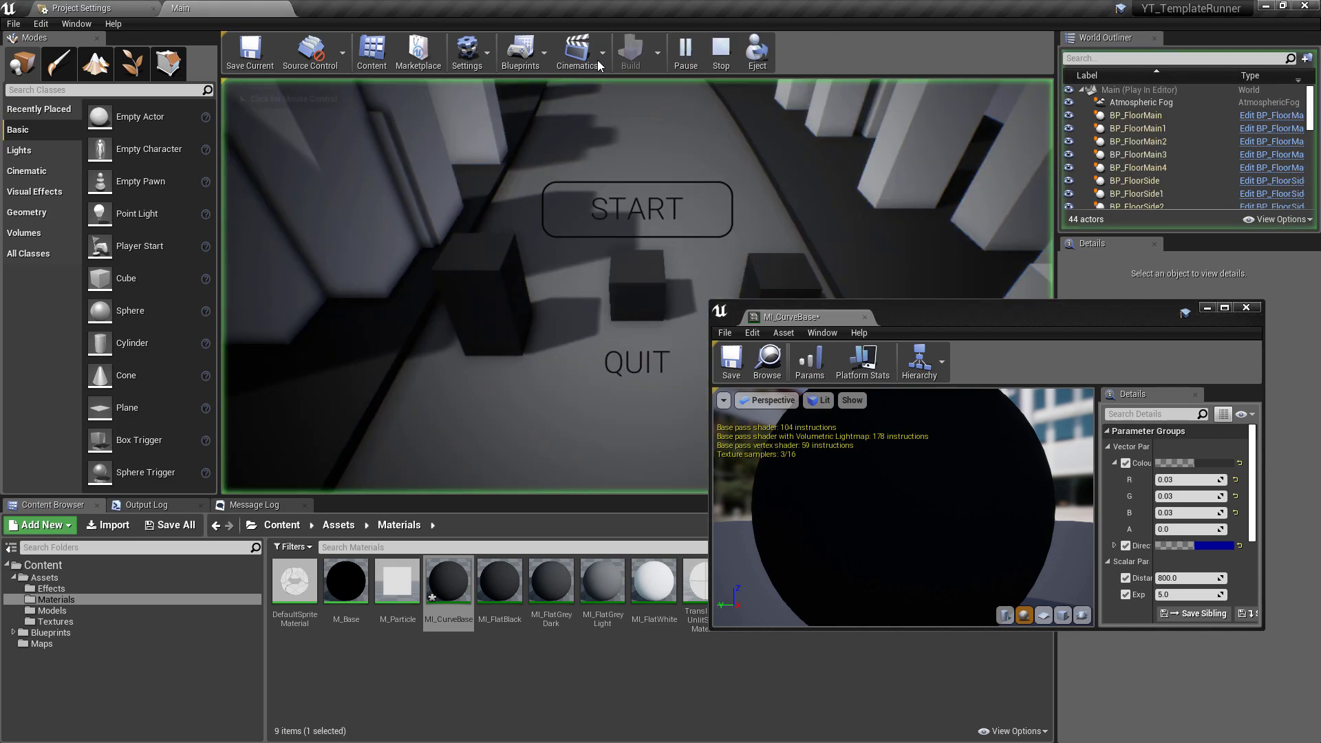
# Try a Distance of about 2018 in MI_CurveBase while the level plays, and set it back to 800
pyautogui.moveTo(1176, 577)
pyautogui.mouseDown()
pyautogui.moveTo(1238, 578)
pyautogui.moveTo(1190, 578)
pyautogui.mouseUp()
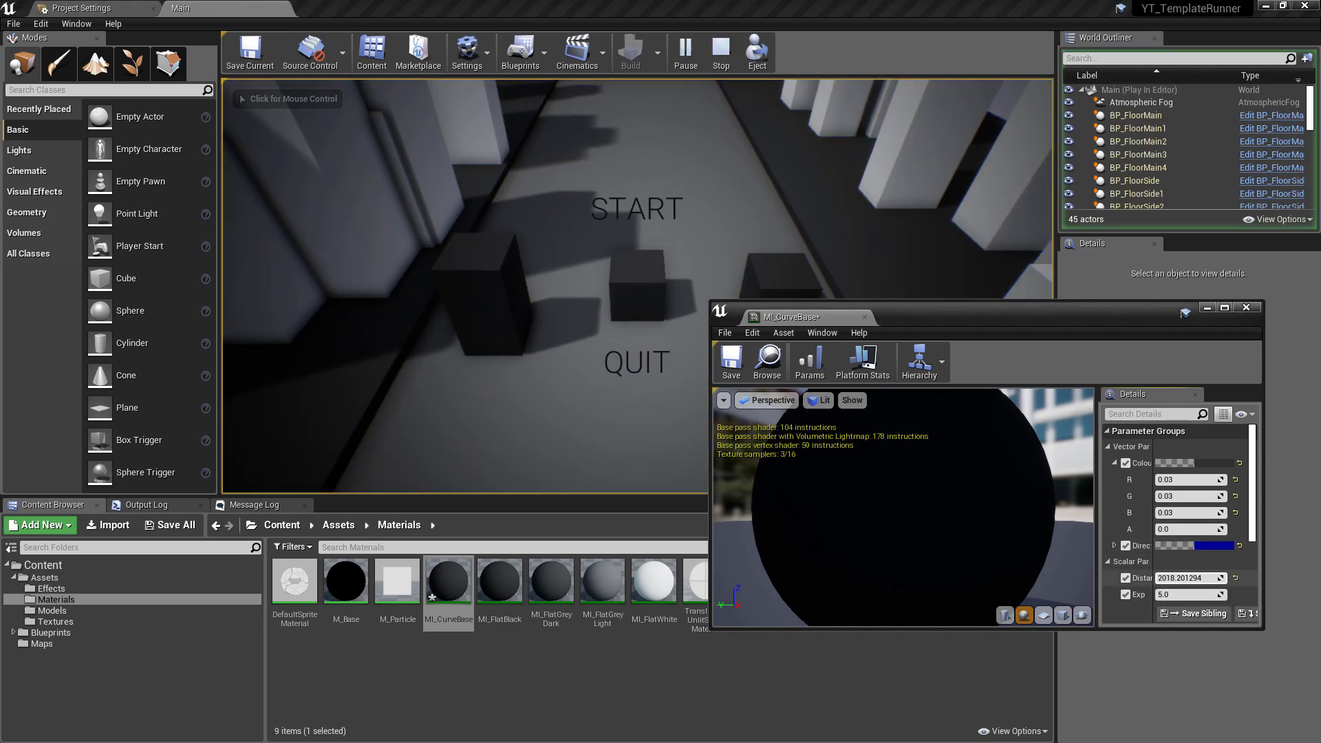
pyautogui.click(1190, 576)
pyautogui.write('800')
pyautogui.press('Return')
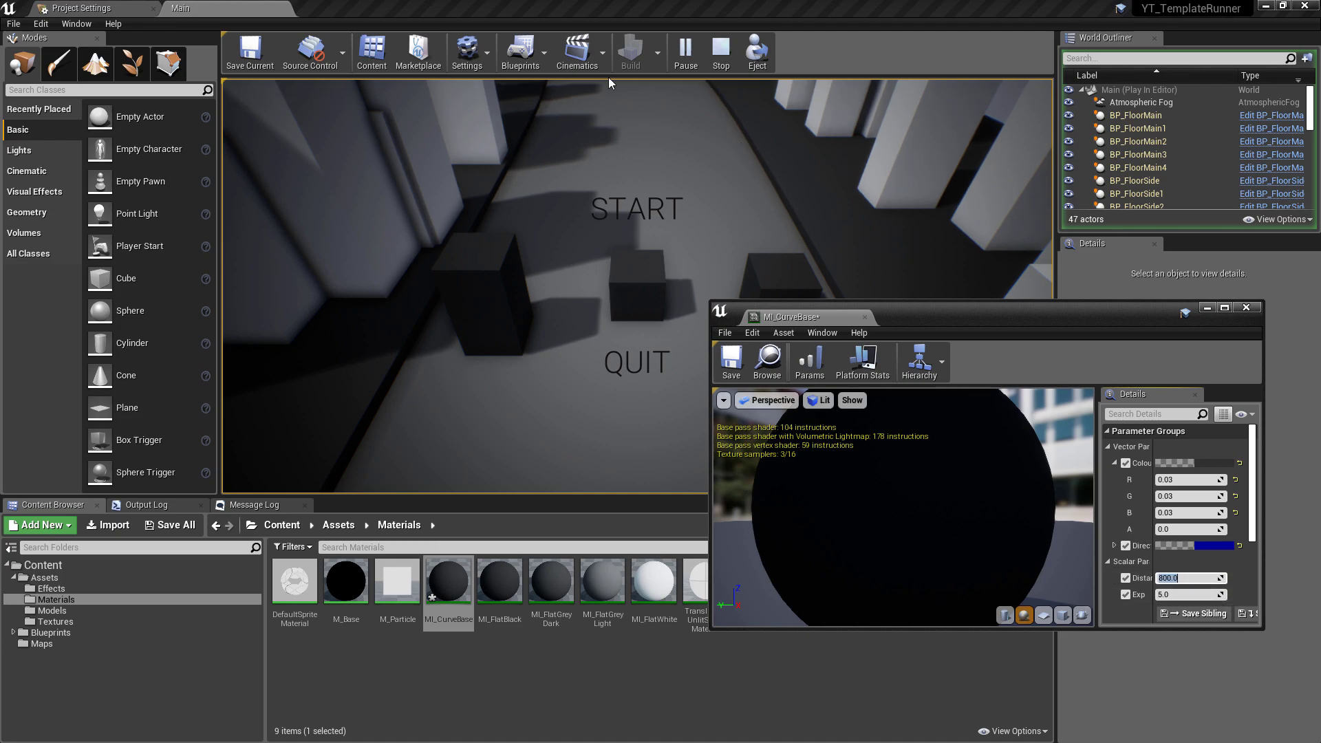
# Expand the Direction parameter's components in MI_CurveBase and reposition the floating editor slightly higher
pyautogui.click(1113, 547)
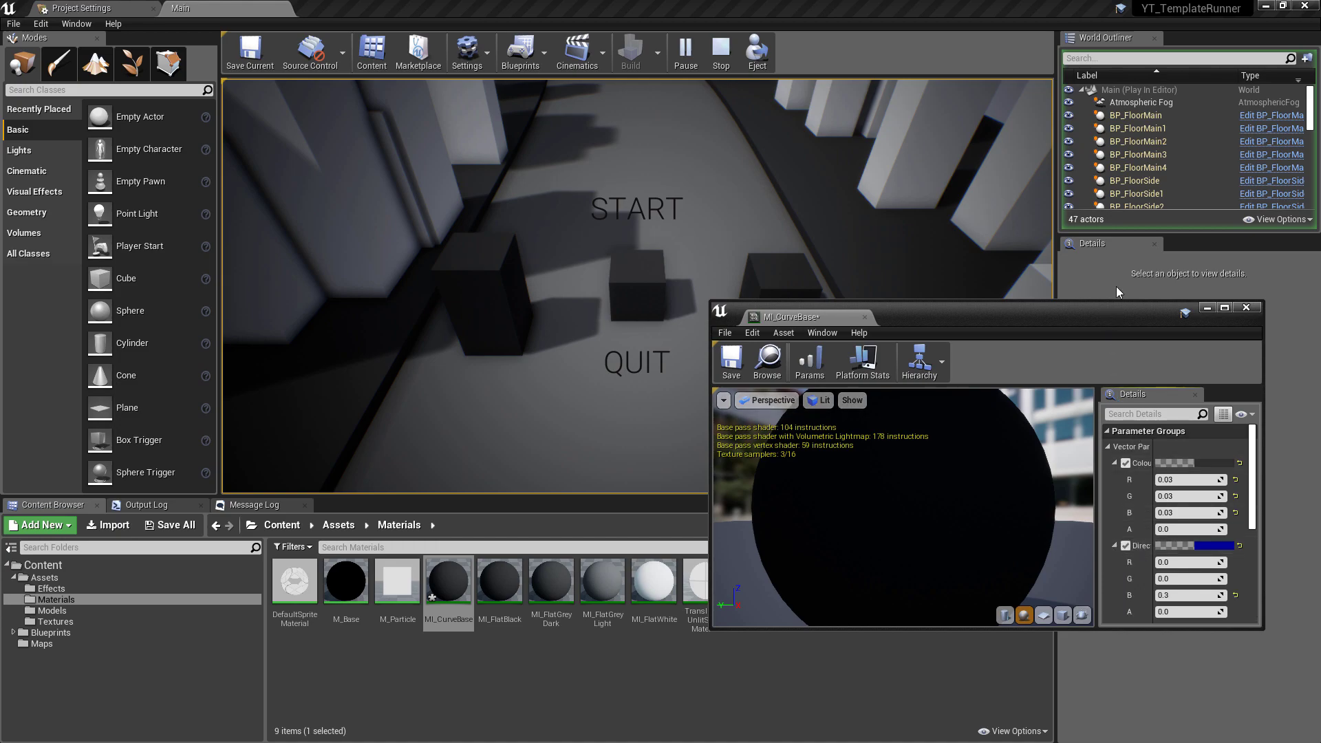
pyautogui.moveTo(1111, 309); pyautogui.dragTo(1124, 254)
# Try a Direction R value of about -1.03 in the running level, and set R back to 0
pyautogui.moveTo(1190, 507); pyautogui.dragTo(1209, 527)
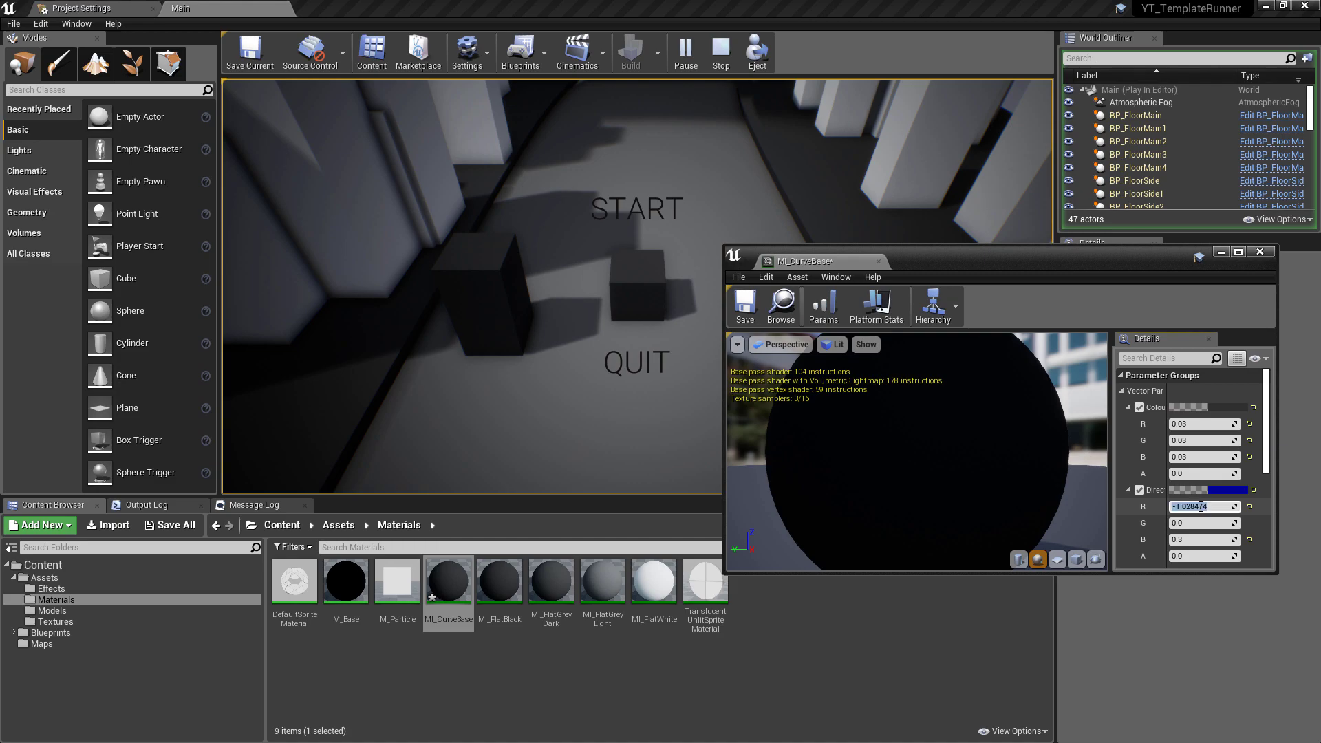
pyautogui.write('0')
pyautogui.press('Return')
# Set the Direction of MI_CurveBase to about -0.38 for B and -0.457 for G, and save the instance
pyautogui.moveTo(1204, 539); pyautogui.dragTo(1208, 524)
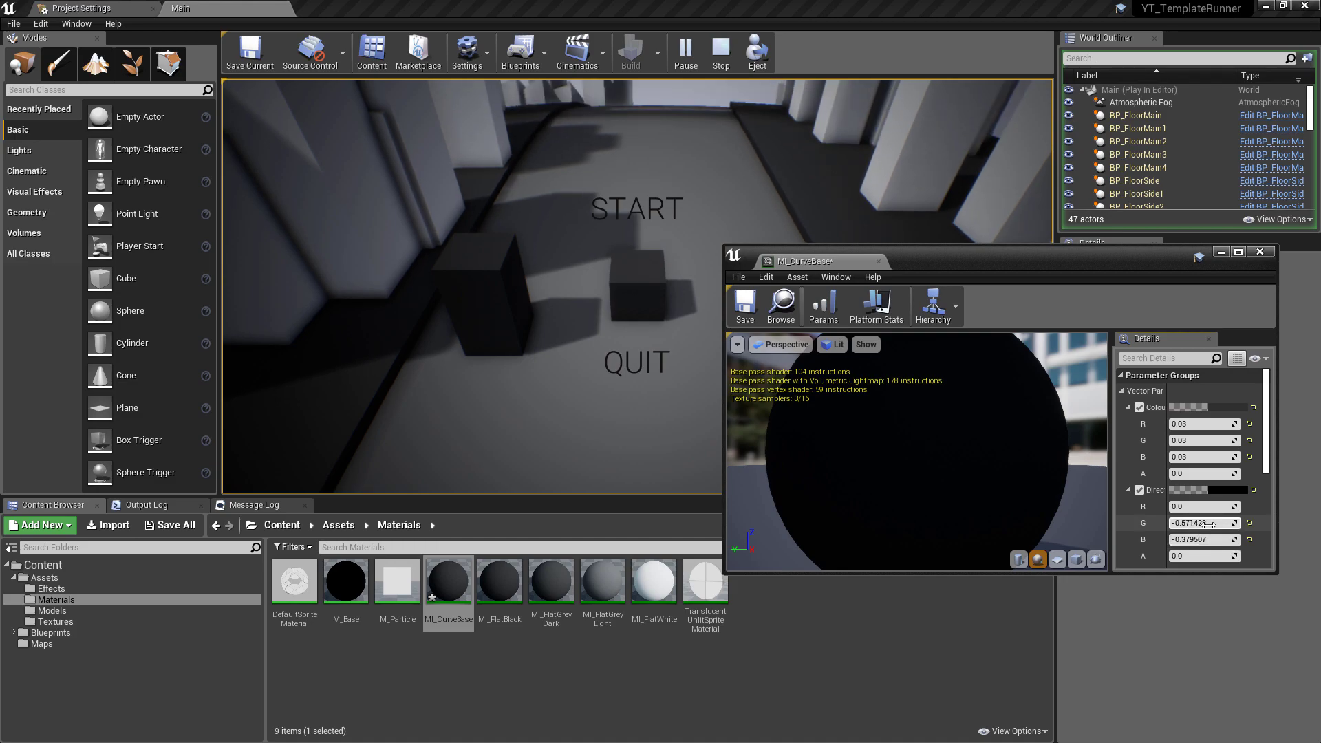
pyautogui.moveTo(1200, 526); pyautogui.dragTo(1203, 536)
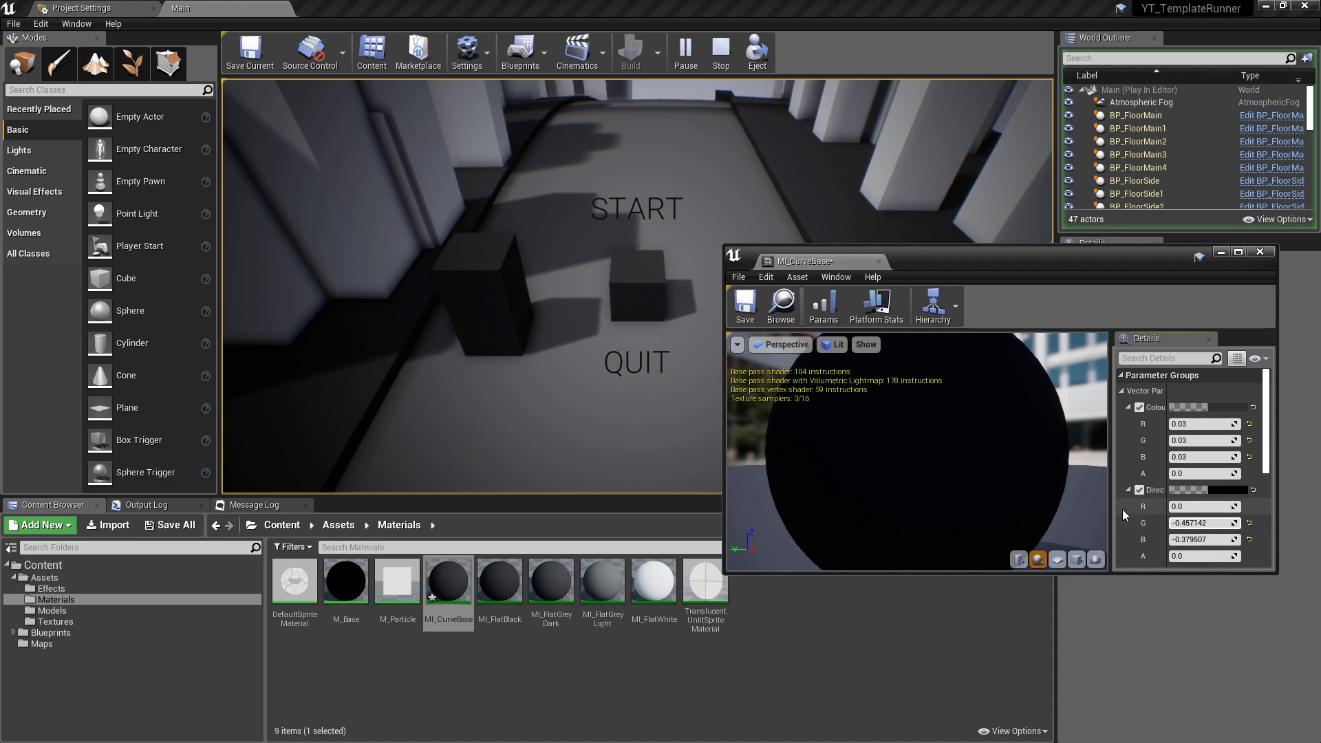
pyautogui.click(894, 193)
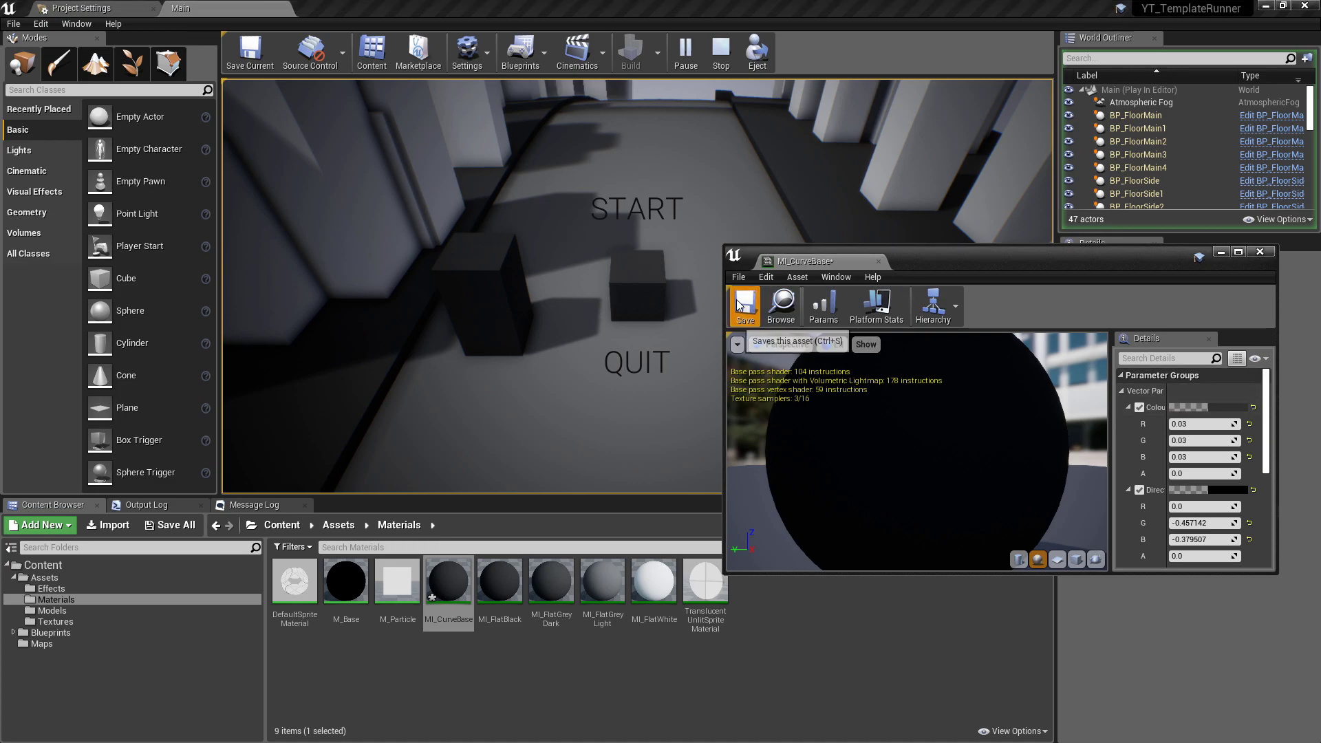
# Restart the play session and steer the cube past obstacles to check the bend in the new direction
pyautogui.click(720, 49)
pyautogui.click(701, 53)
pyautogui.press('Escape')
pyautogui.click(696, 68)
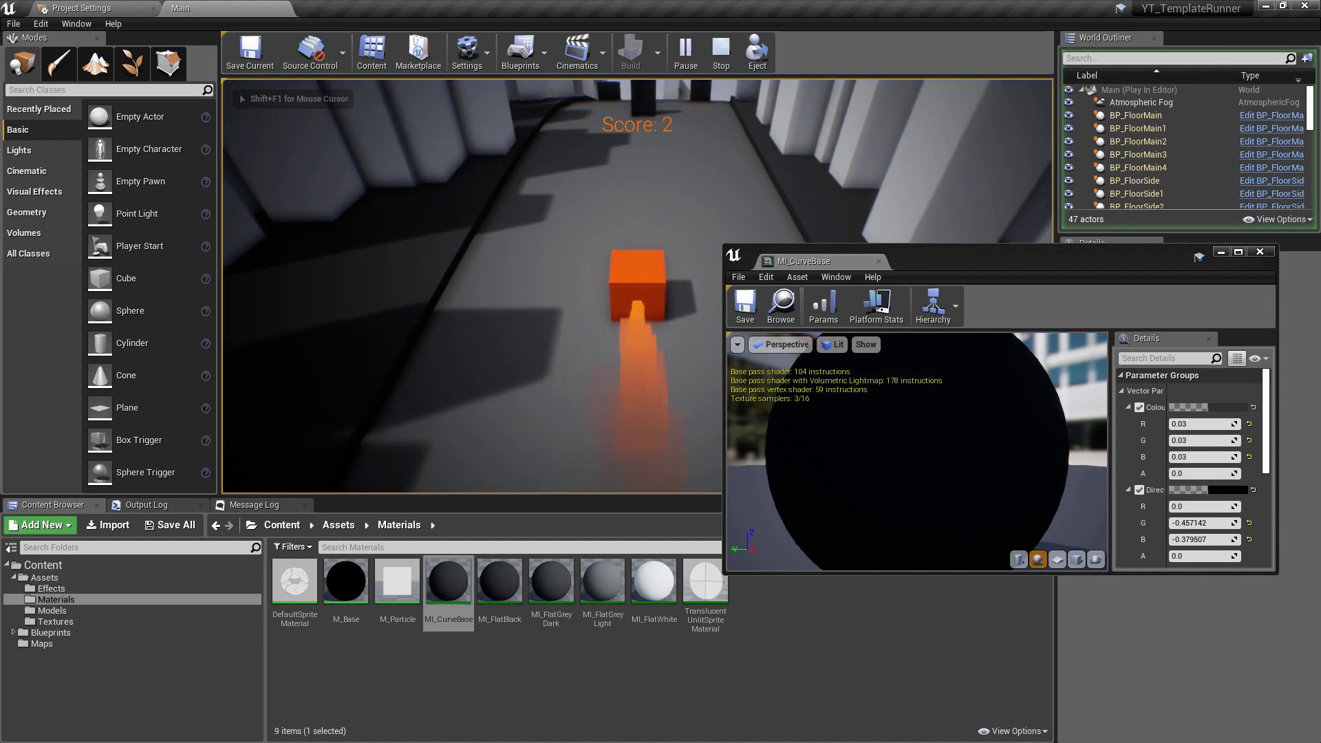
pyautogui.press('a')
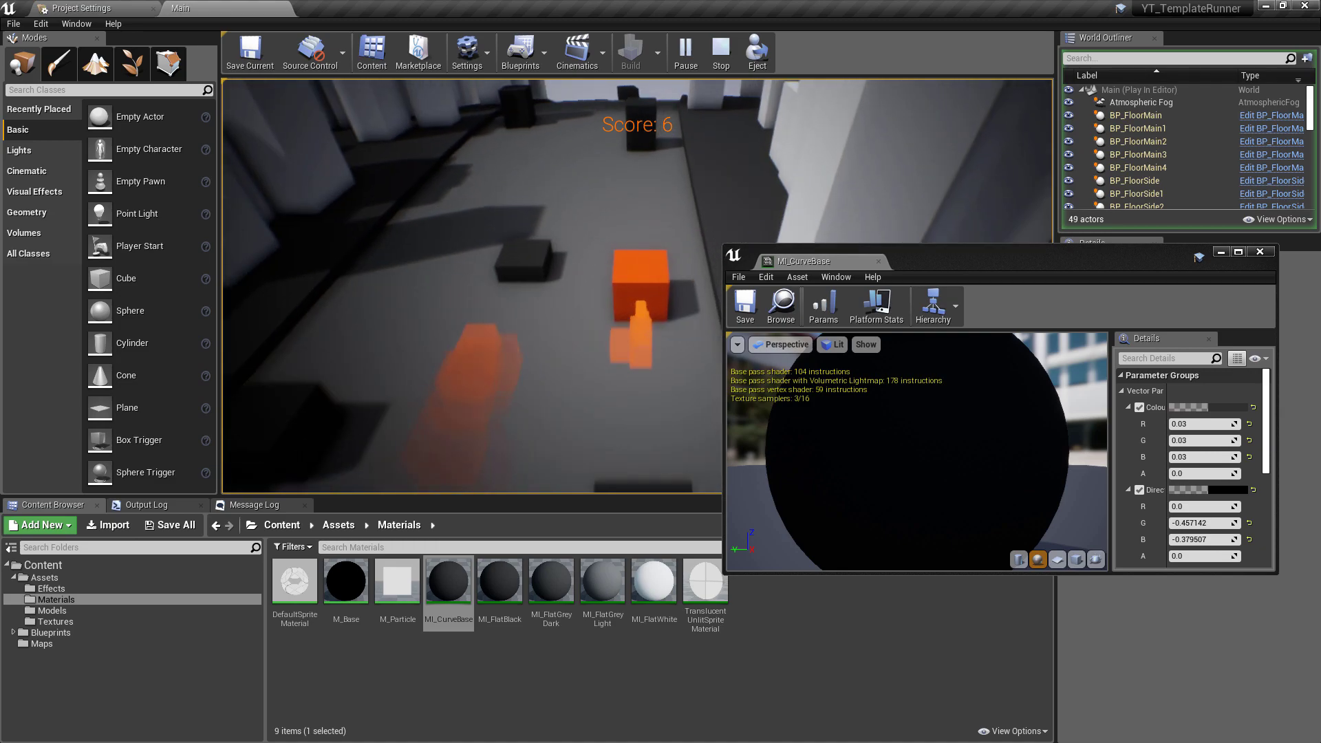
pyautogui.press('Escape')
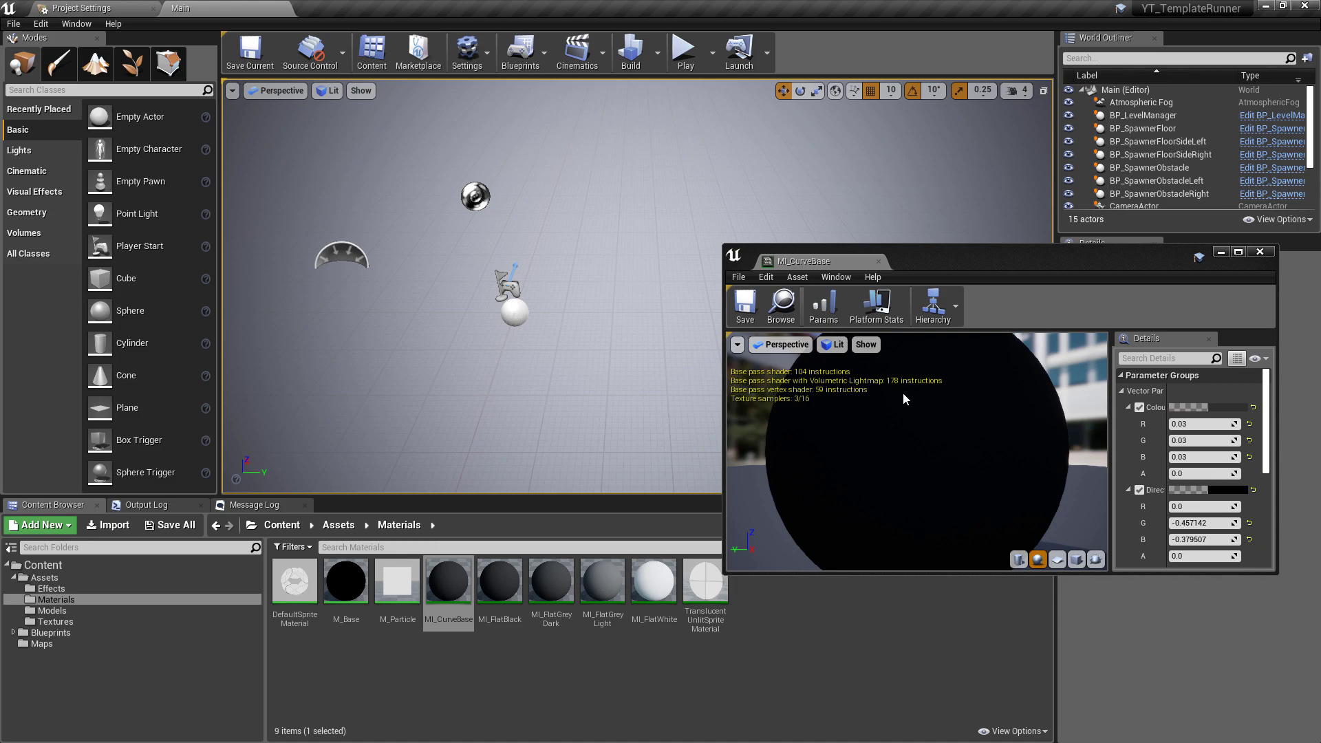
# Dock the floating MI_CurveBase editor back beside the Main level tab and review its parameters
pyautogui.moveTo(831, 271); pyautogui.dragTo(557, 6)
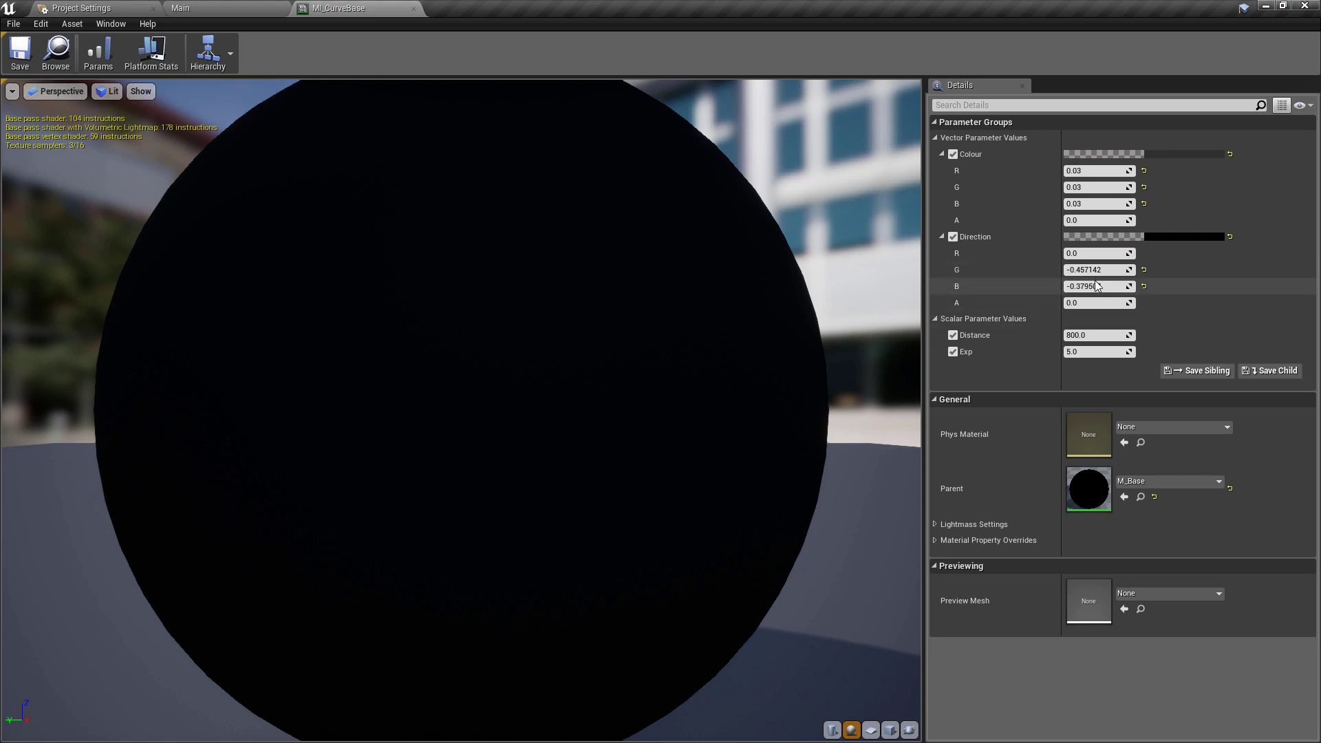
pyautogui.hotkey('ctrl', 'Tab')
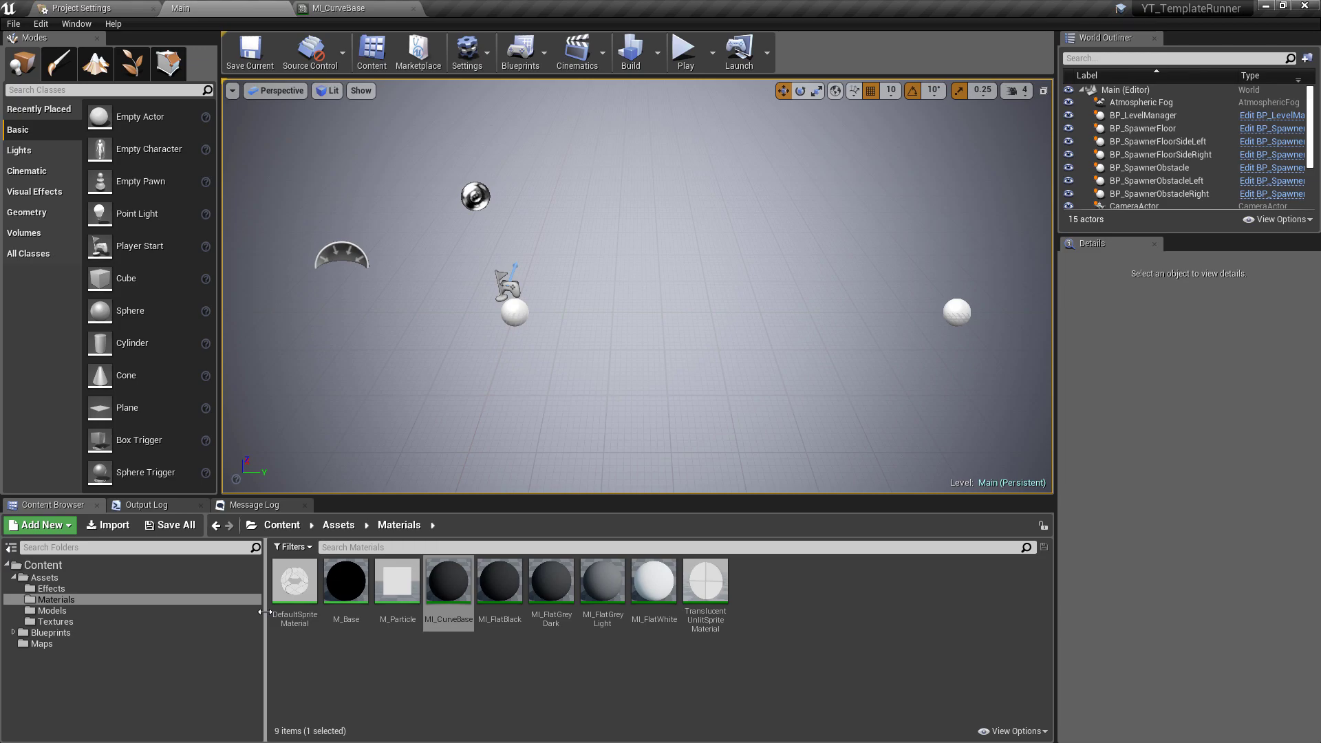
pyautogui.click(339, 8)
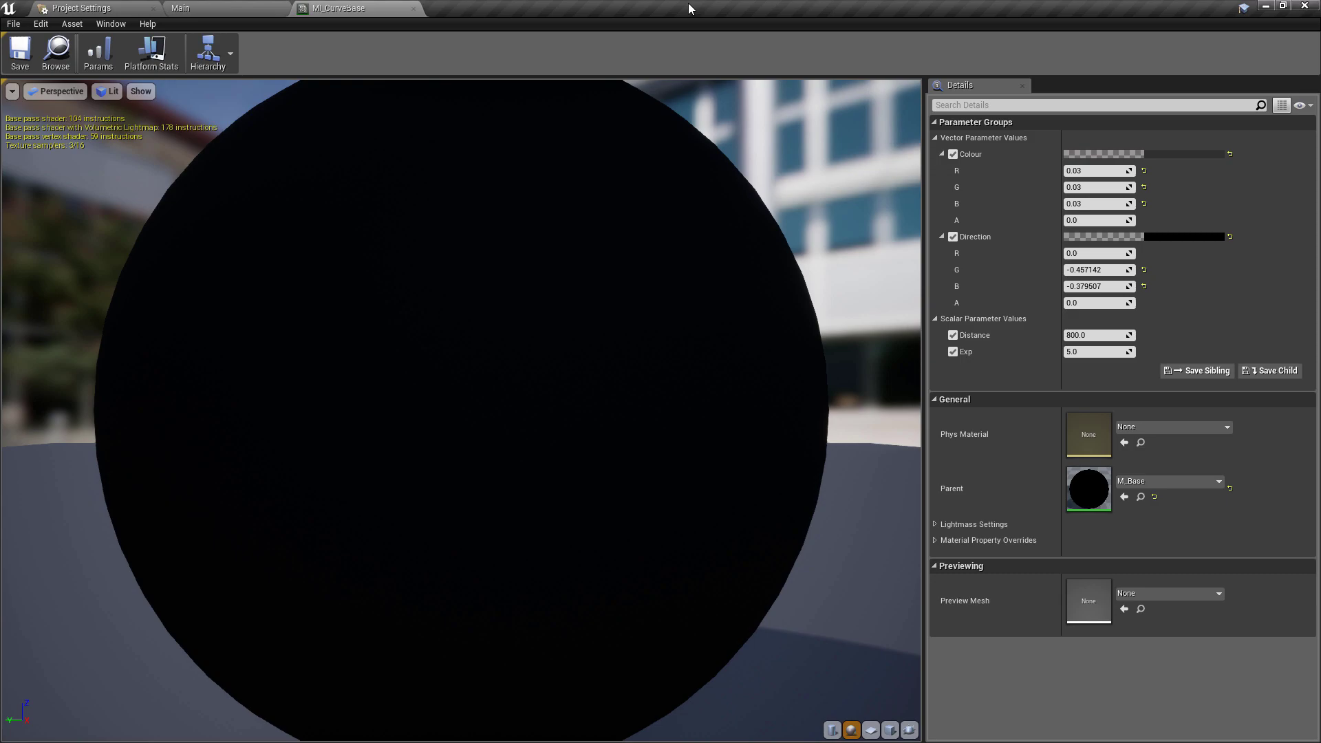
# Play the Main level once more to view the saved curvature, and end the play session
pyautogui.click(180, 7)
pyautogui.click(684, 51)
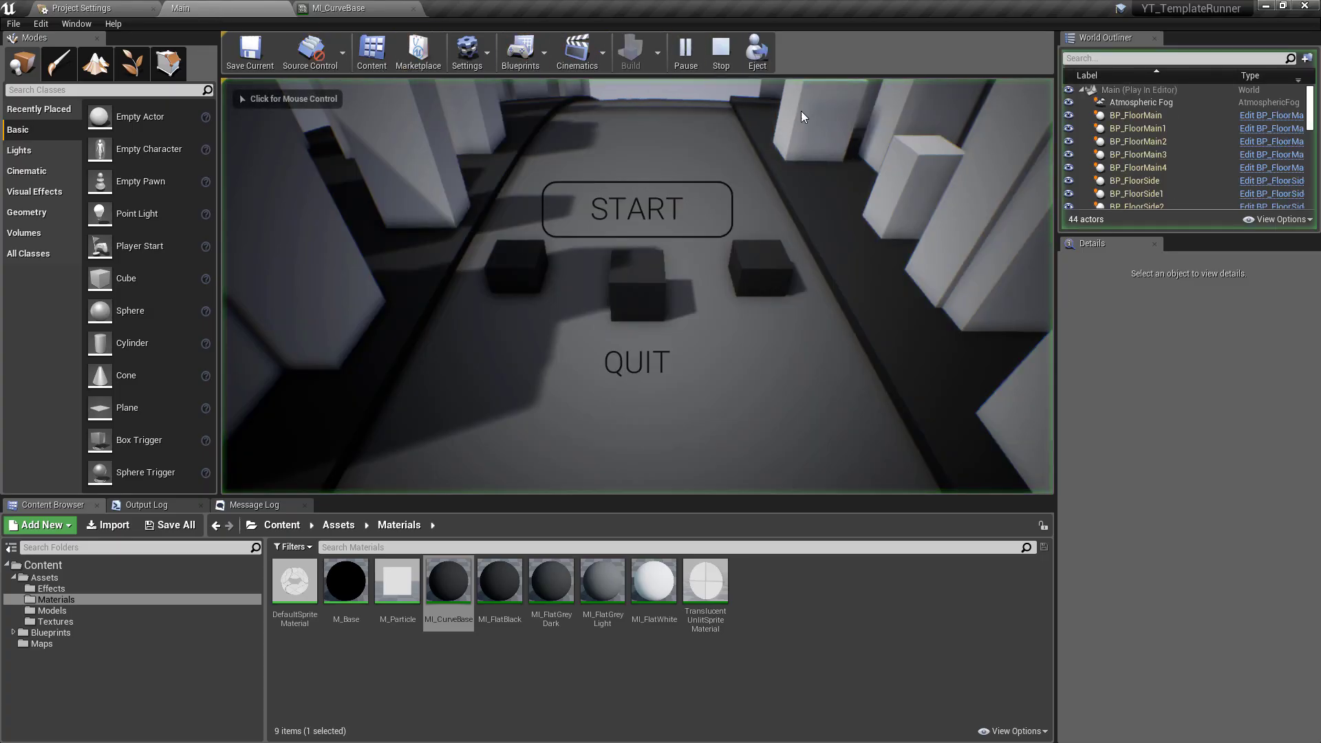
pyautogui.press('Escape')
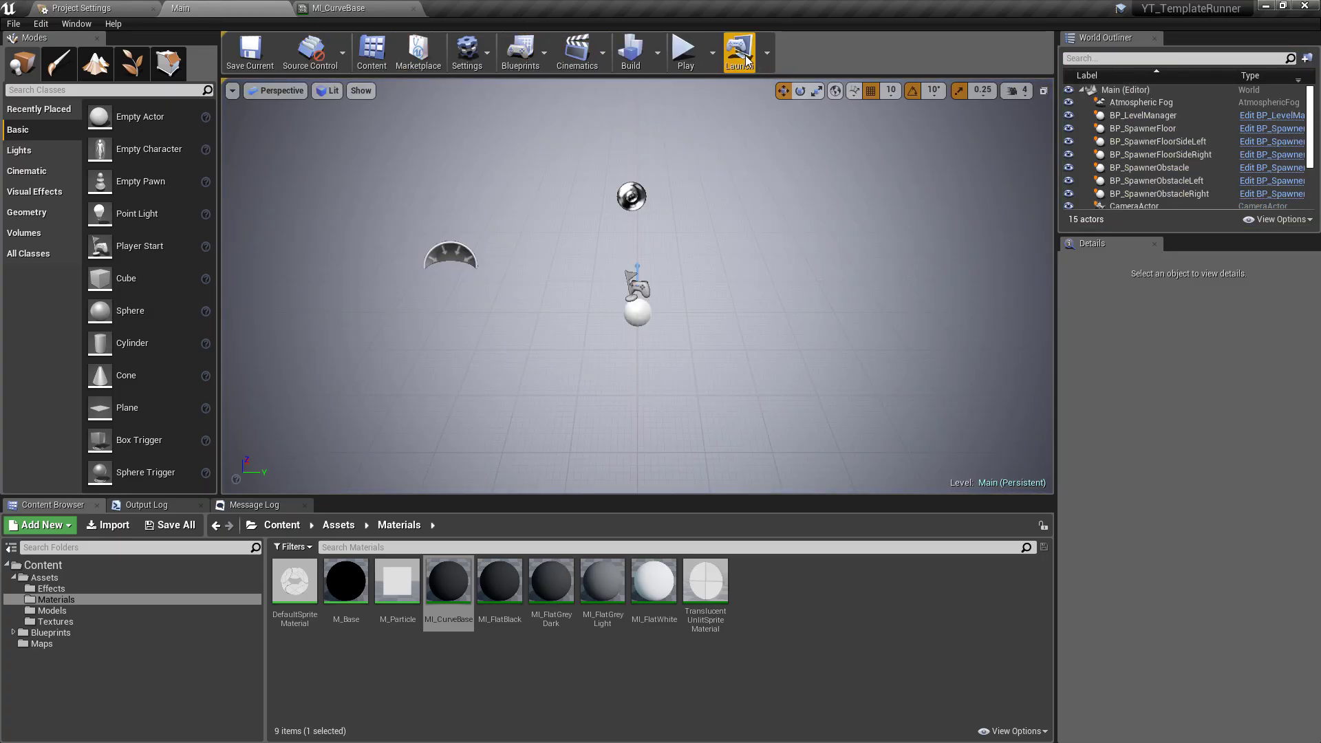